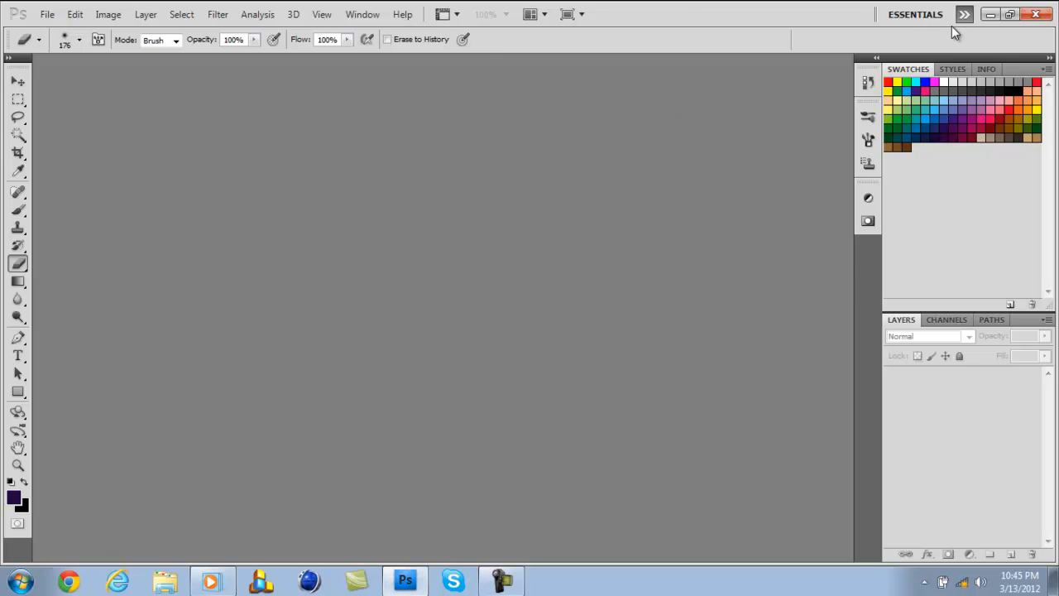
{"action": "left_click", "coordinate": [990, 15]}
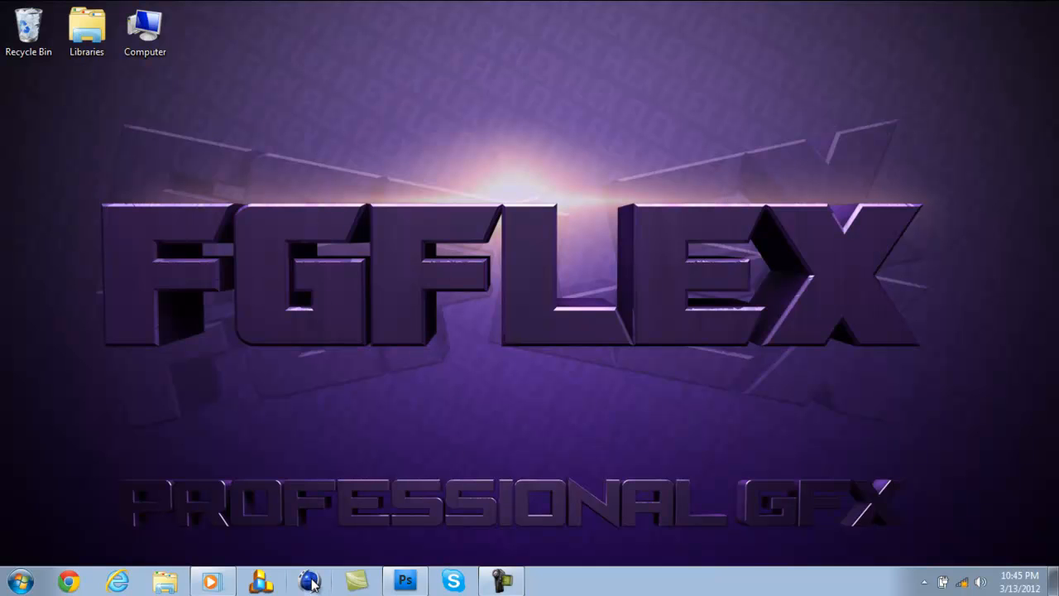
{"action": "left_click", "coordinate": [404, 582]}
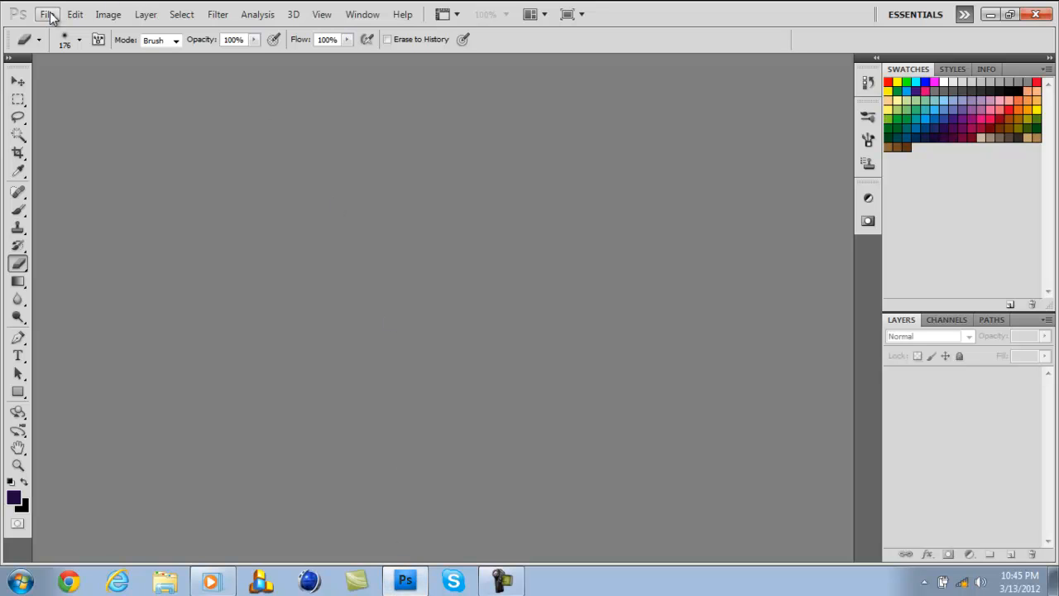
- Create a new 1366 x 768 pixel document at 72 pixels/inch in 8-bit RGB Color with a white background
{"action": "left_click", "coordinate": [50, 16]}
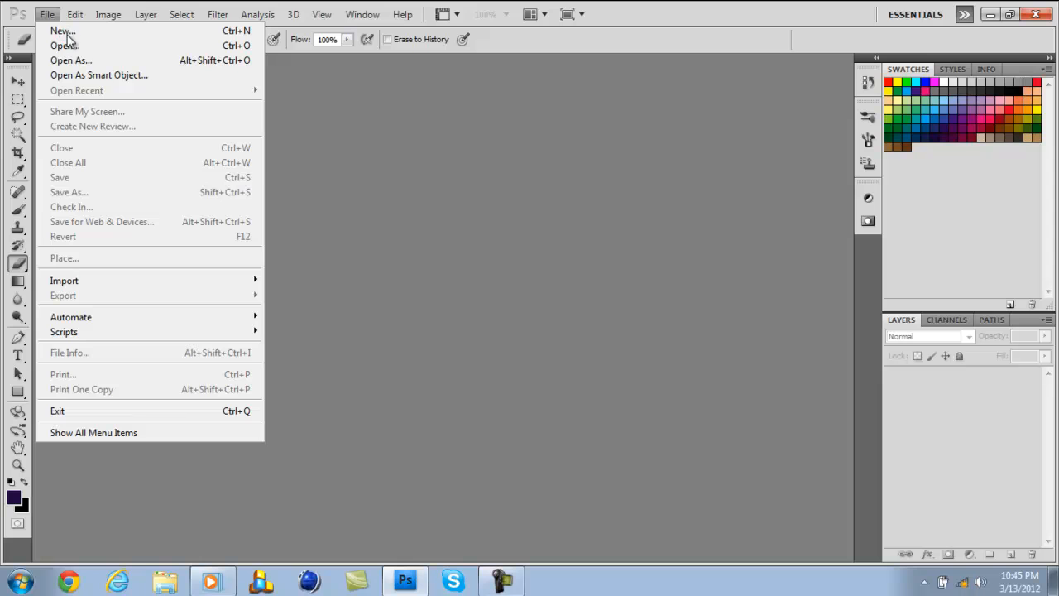
{"action": "left_click", "coordinate": [64, 32]}
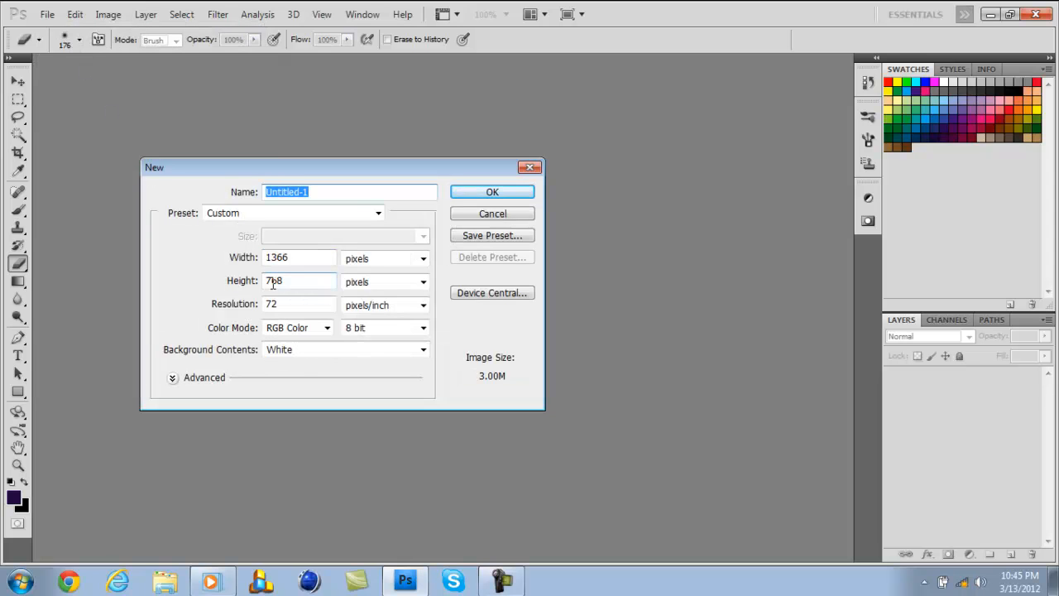
{"action": "left_click", "coordinate": [500, 193]}
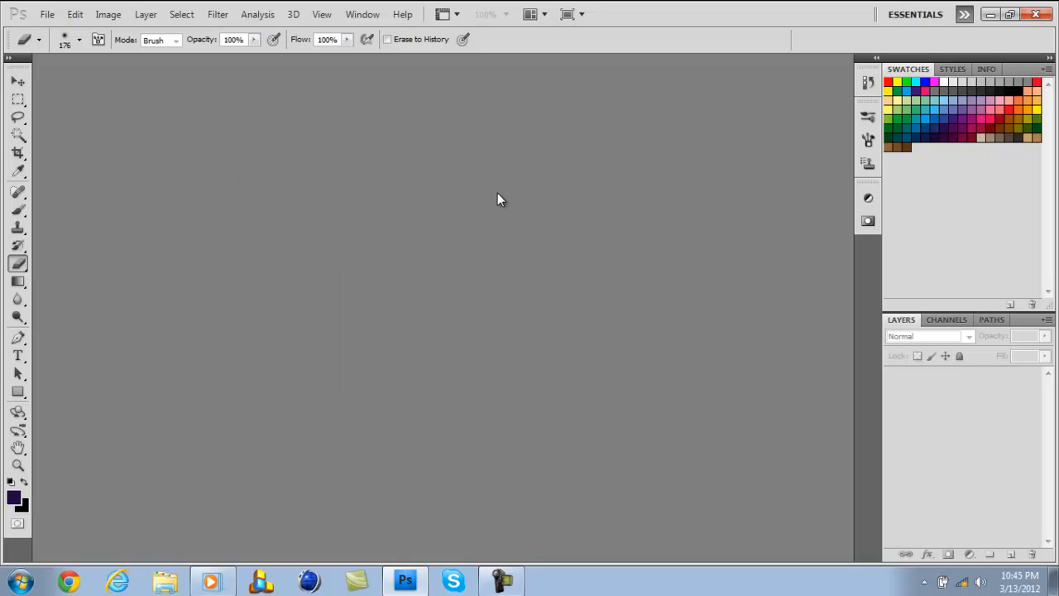
- Switch to Windows Media Player, pause the playing song, and return to Photoshop
{"action": "left_click", "coordinate": [211, 580]}
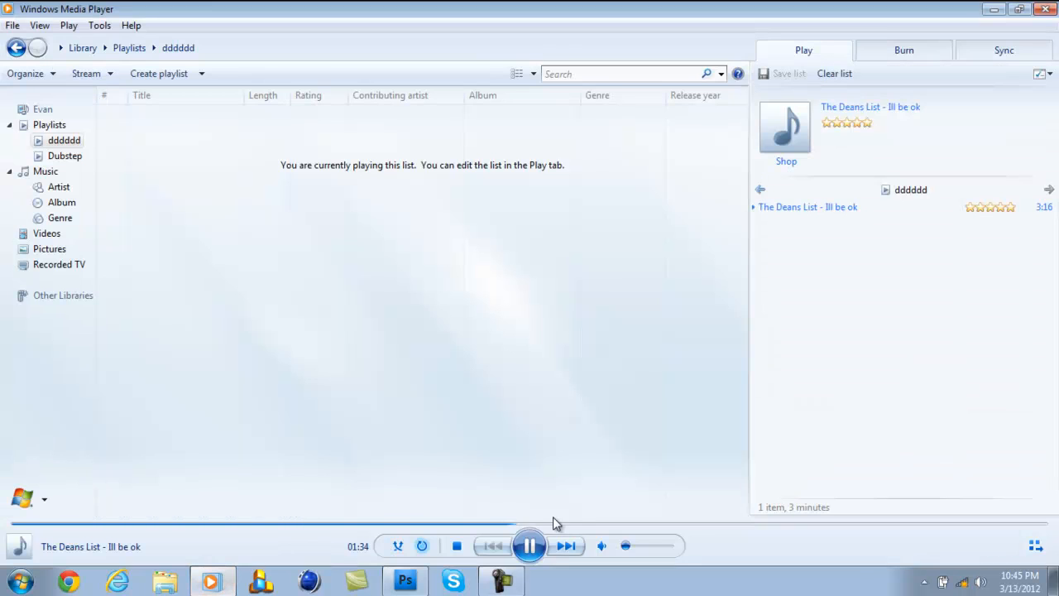
{"action": "left_click", "coordinate": [532, 549]}
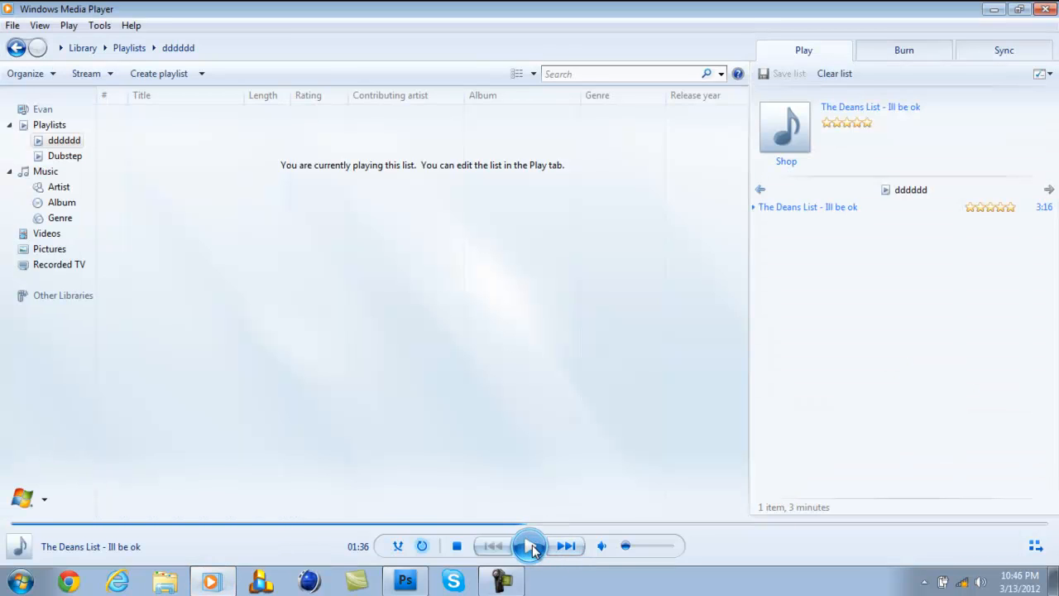
{"action": "left_click", "coordinate": [990, 9]}
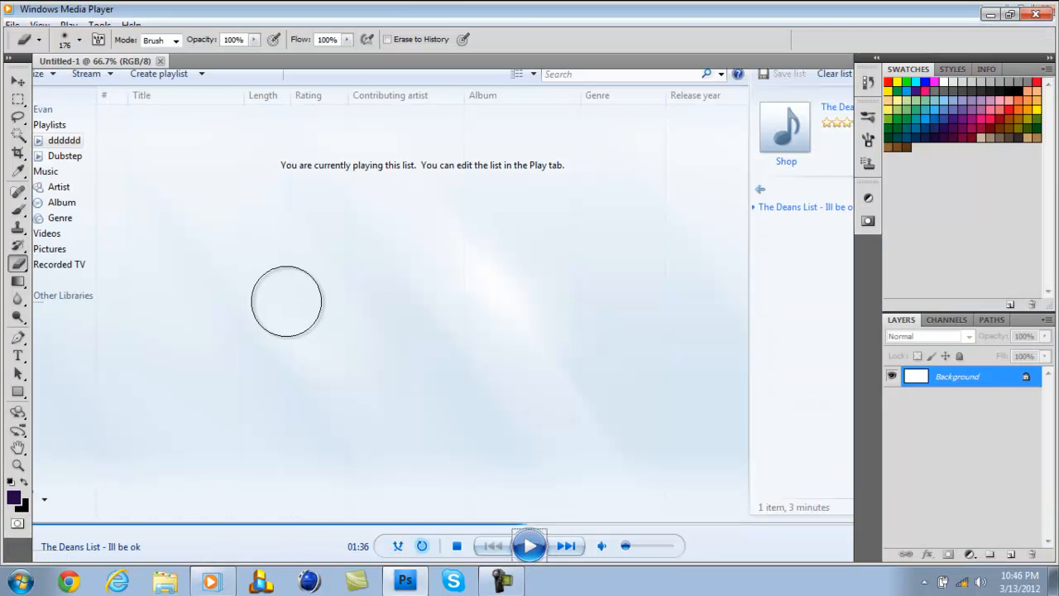
- Reset the colours to the default black and white and fill the background with black using the Paint Bucket Tool
{"action": "left_click", "coordinate": [19, 83]}
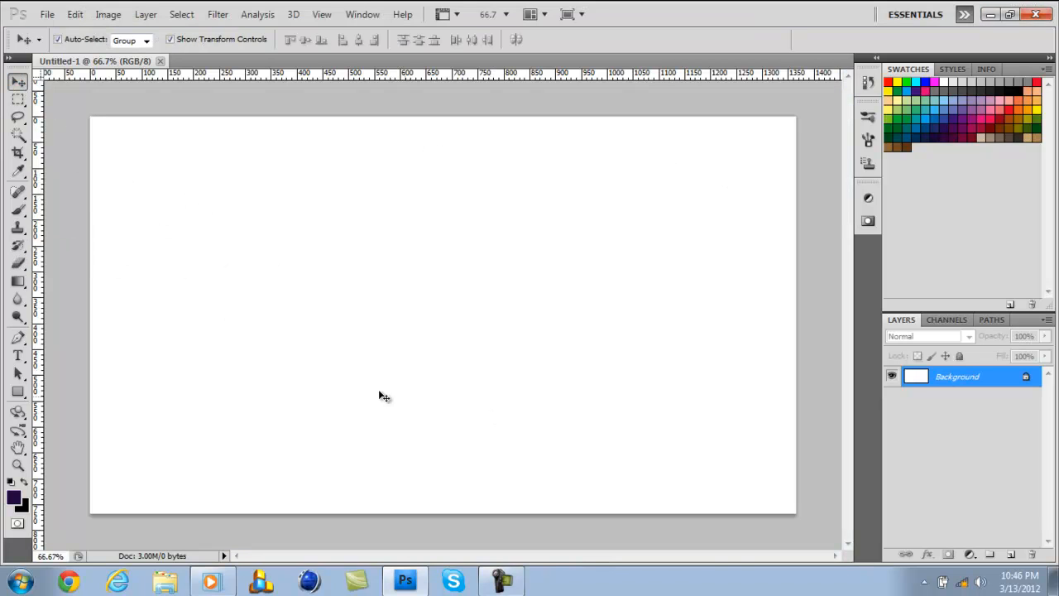
{"action": "left_click", "coordinate": [11, 481]}
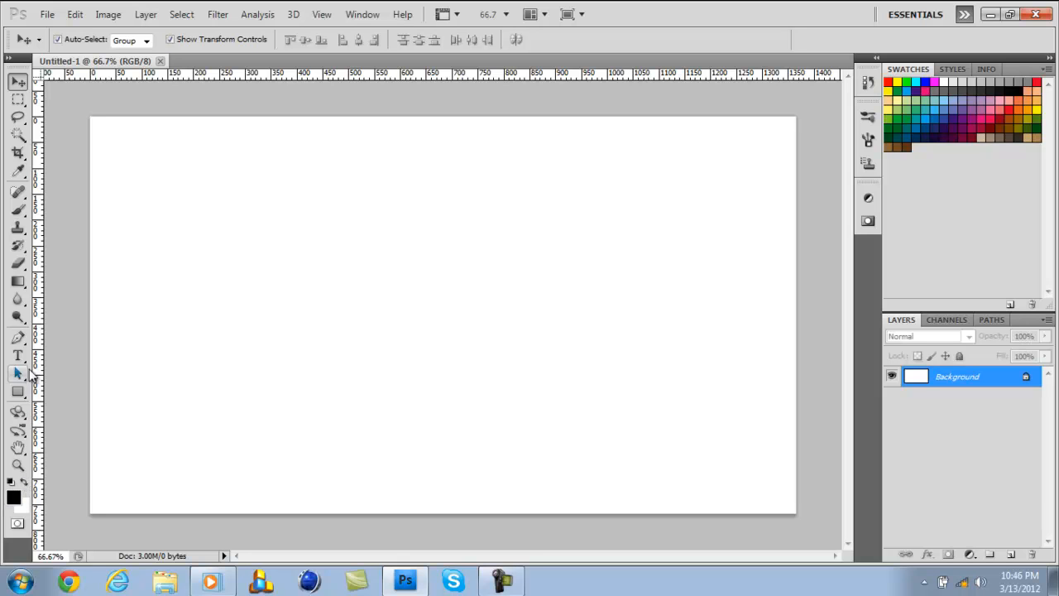
{"action": "left_click", "coordinate": [20, 283]}
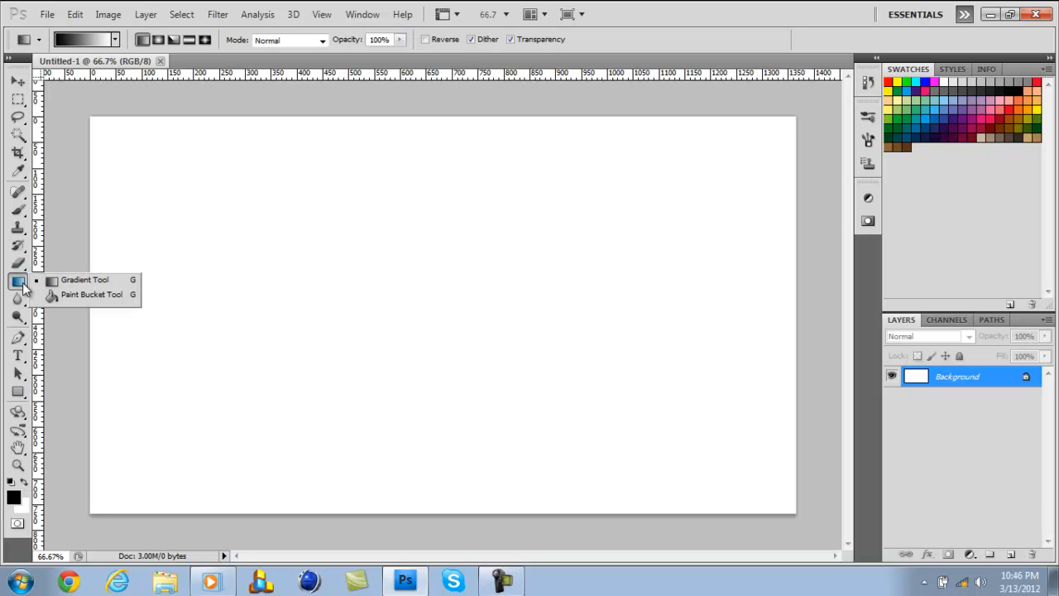
{"action": "left_click", "coordinate": [83, 295]}
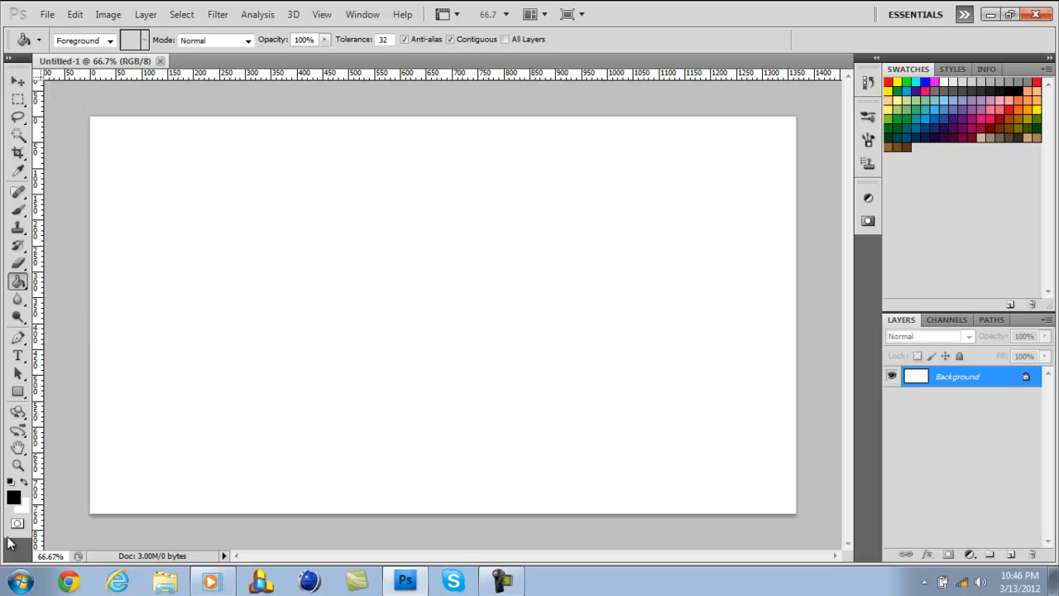
{"action": "left_click", "coordinate": [371, 308]}
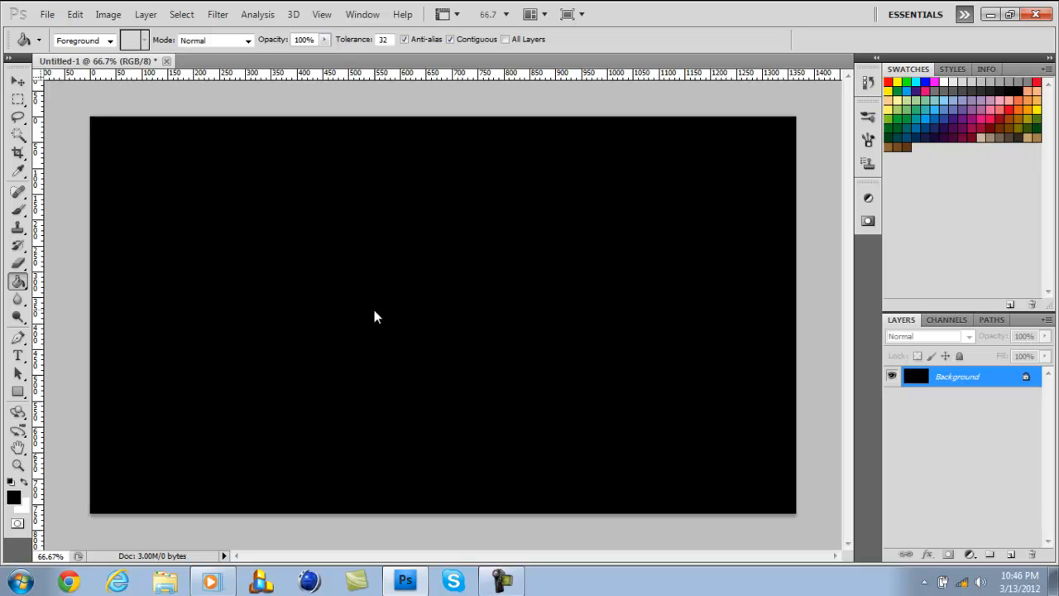
- On a new layer, draw a white Foreground to Transparent radial gradient from the canvas centre out past its upper-left corner
{"action": "left_click", "coordinate": [1010, 554]}
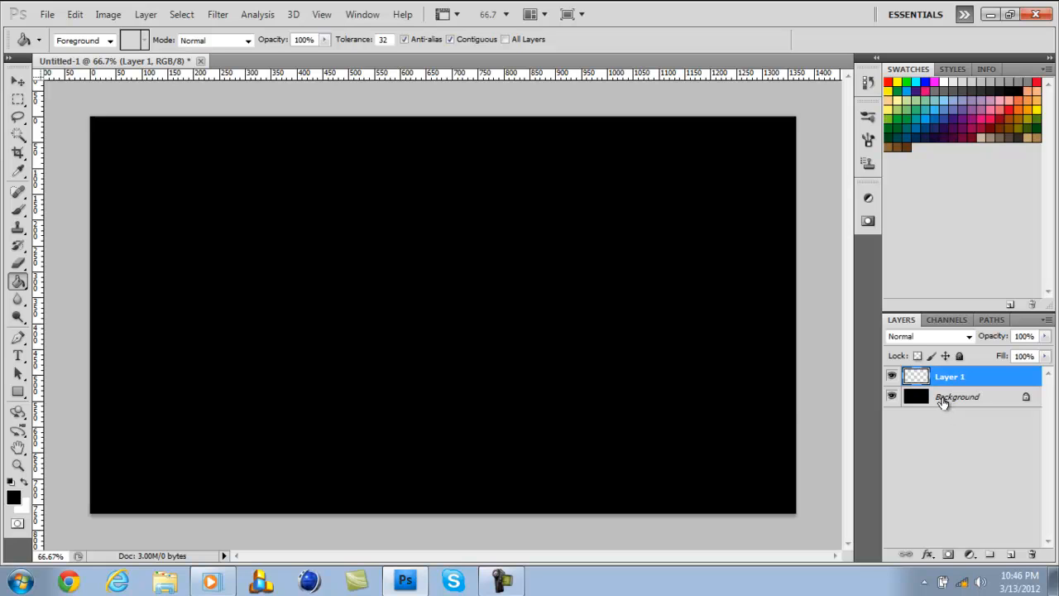
{"action": "left_click", "coordinate": [24, 482]}
{"action": "left_click", "coordinate": [22, 284]}
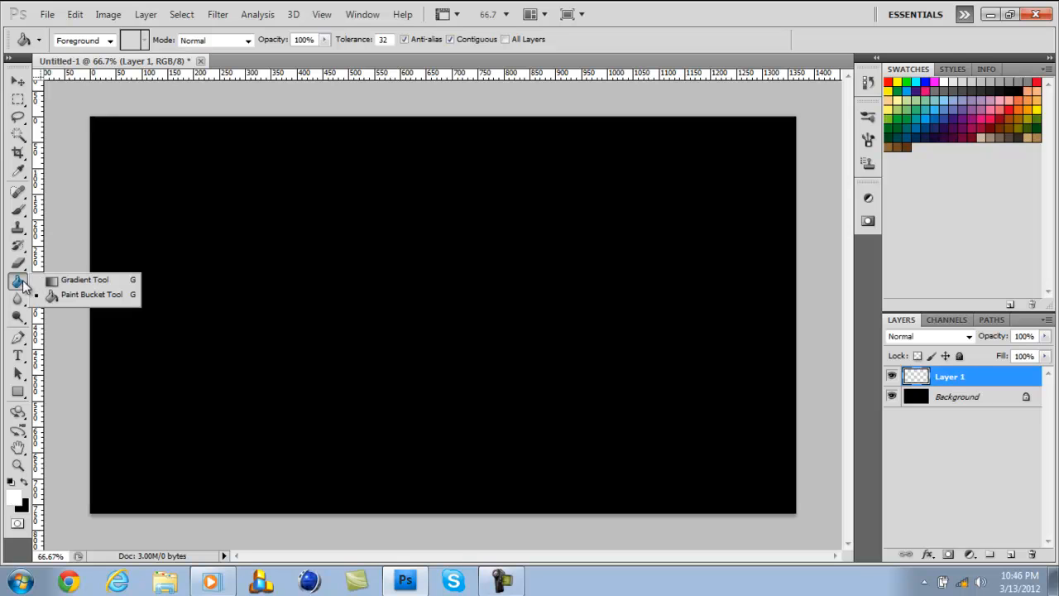
{"action": "left_click", "coordinate": [69, 280]}
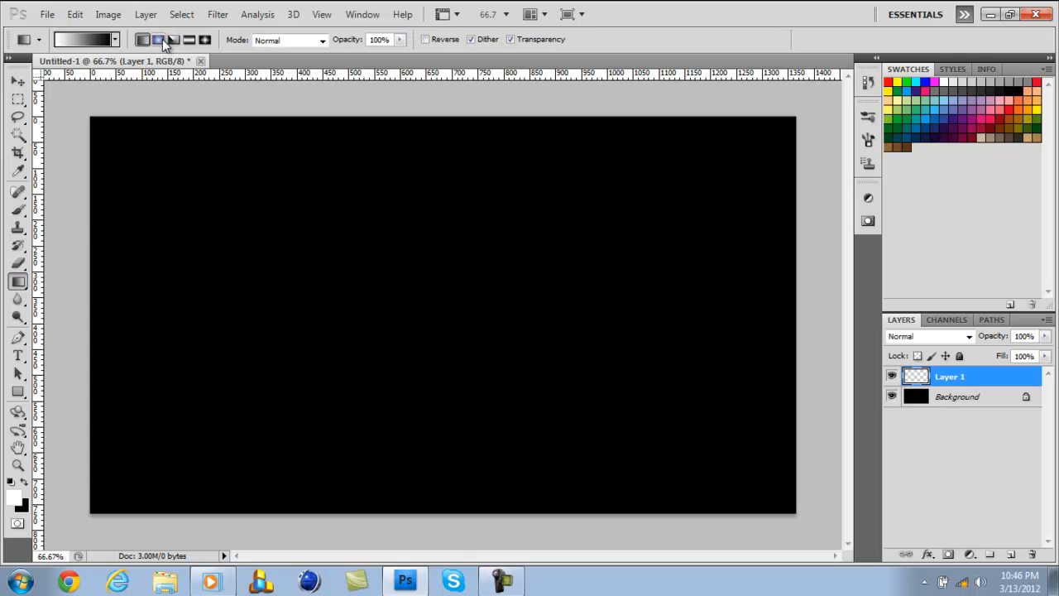
{"action": "left_click", "coordinate": [114, 40]}
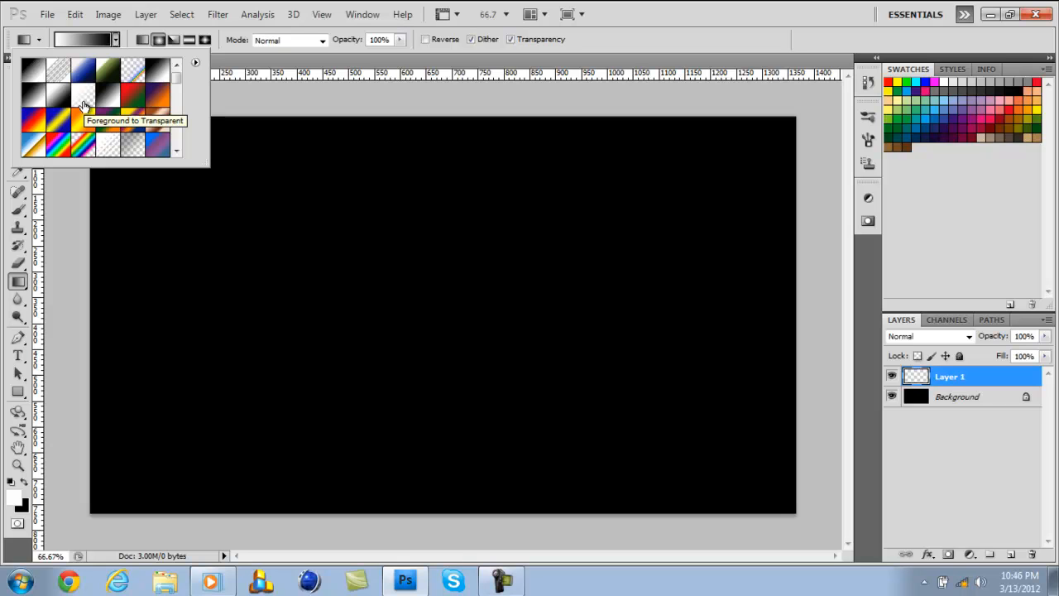
{"action": "left_click", "coordinate": [83, 105]}
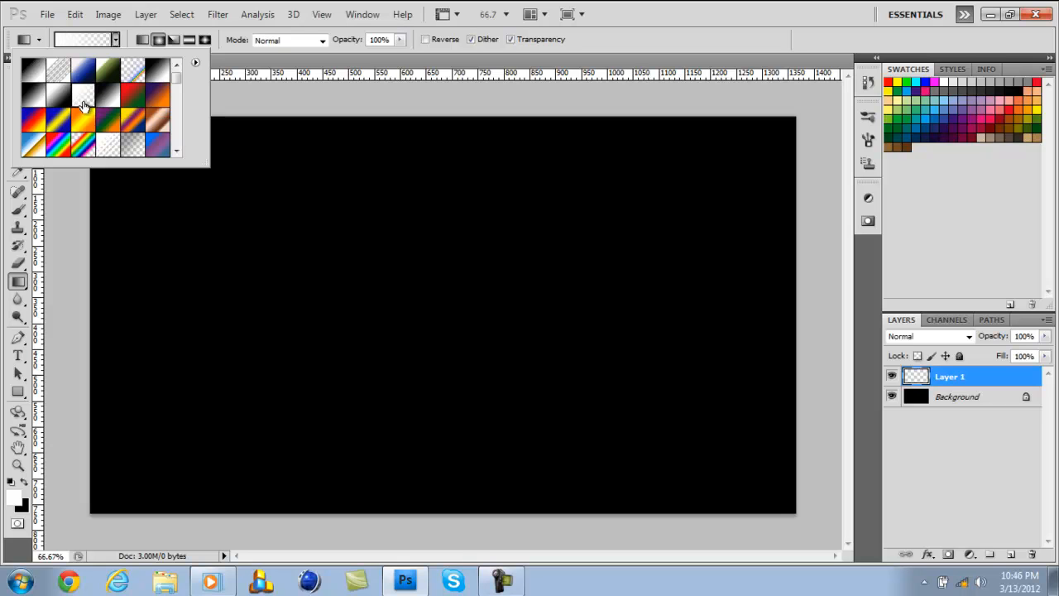
{"action": "left_click", "coordinate": [257, 104]}
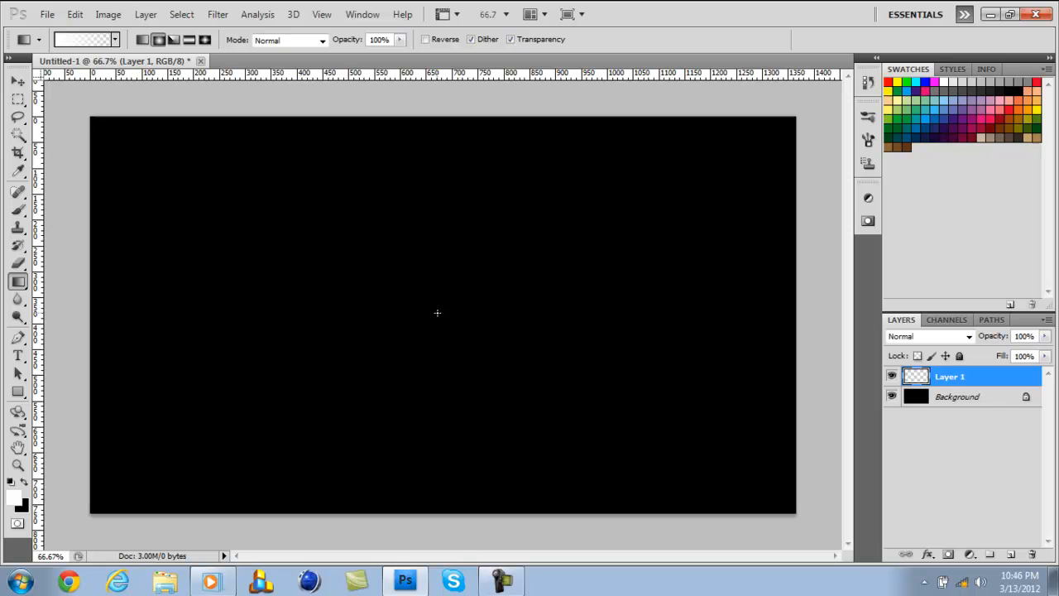
{"action": "left_click_drag", "start_coordinate": [398, 299], "coordinate": [69, 104]}
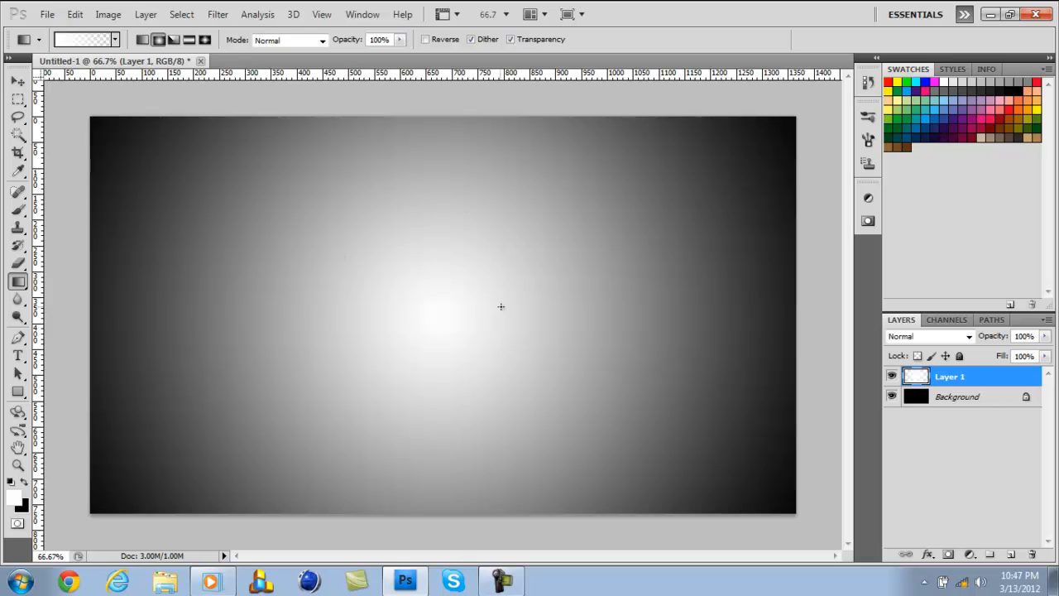
- Merge the gradient layer down into the background and add a new empty layer above it
{"action": "right_click", "coordinate": [973, 377]}
{"action": "left_click", "coordinate": [856, 523]}
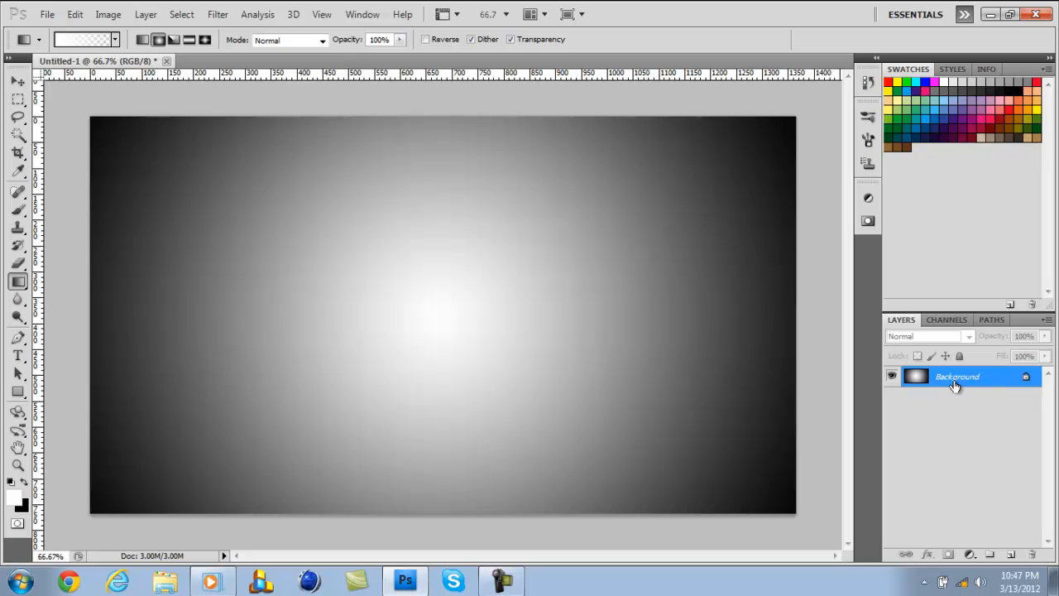
{"action": "left_click", "coordinate": [1010, 553]}
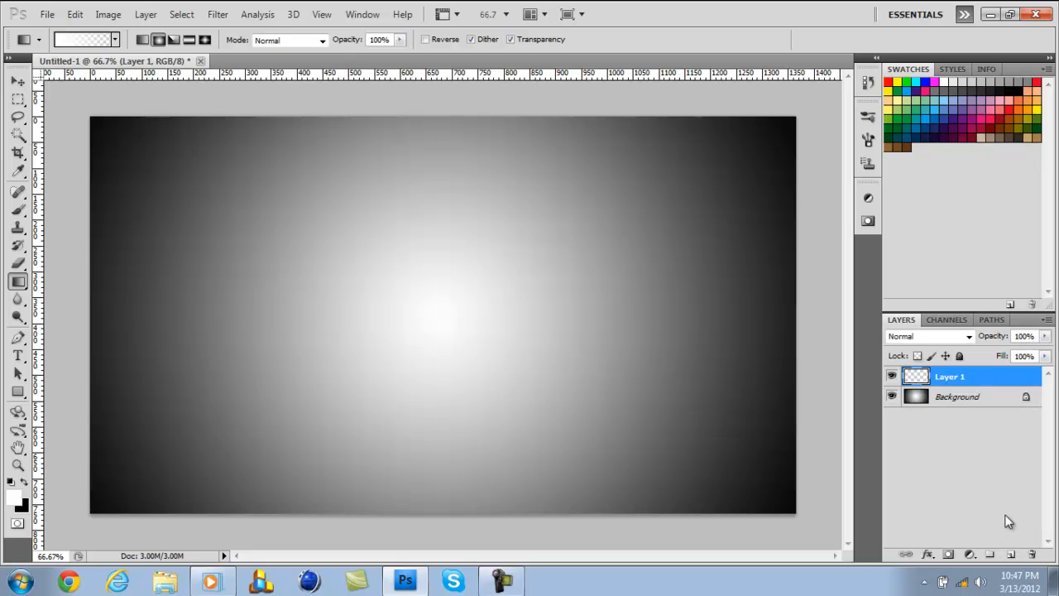
- Set the foreground colour to the dark purple 29004b and return to the Gradient Tool
{"action": "left_click", "coordinate": [16, 499]}
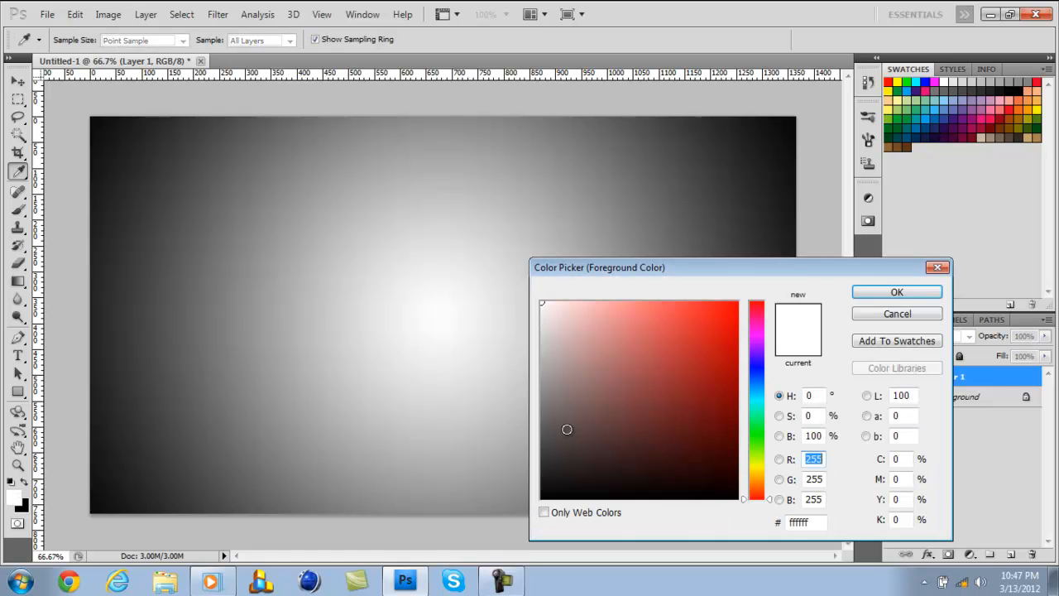
{"action": "left_click", "coordinate": [757, 351]}
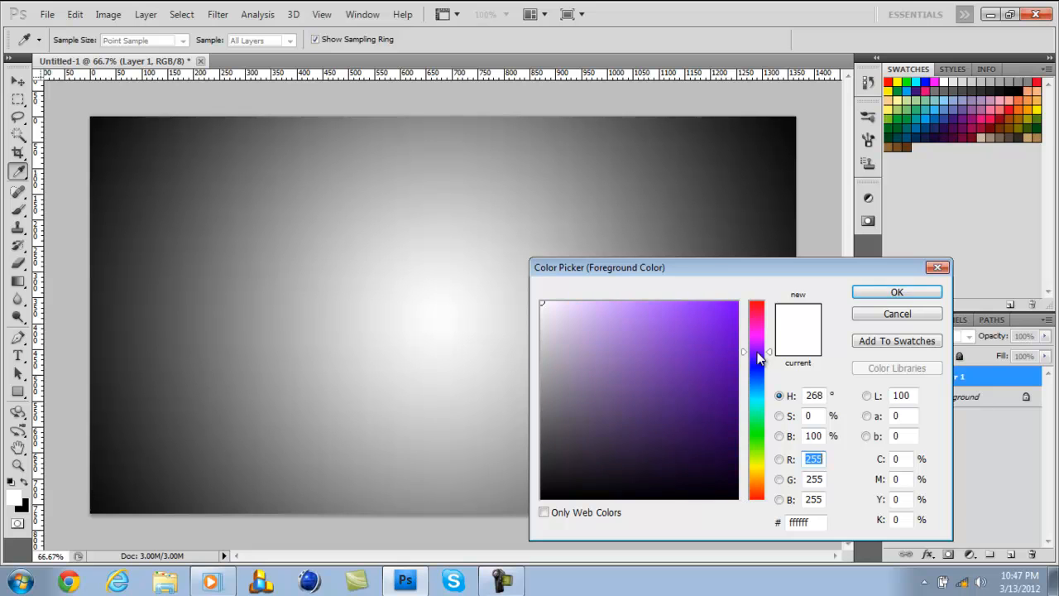
{"action": "left_click_drag", "start_coordinate": [693, 349], "coordinate": [739, 433]}
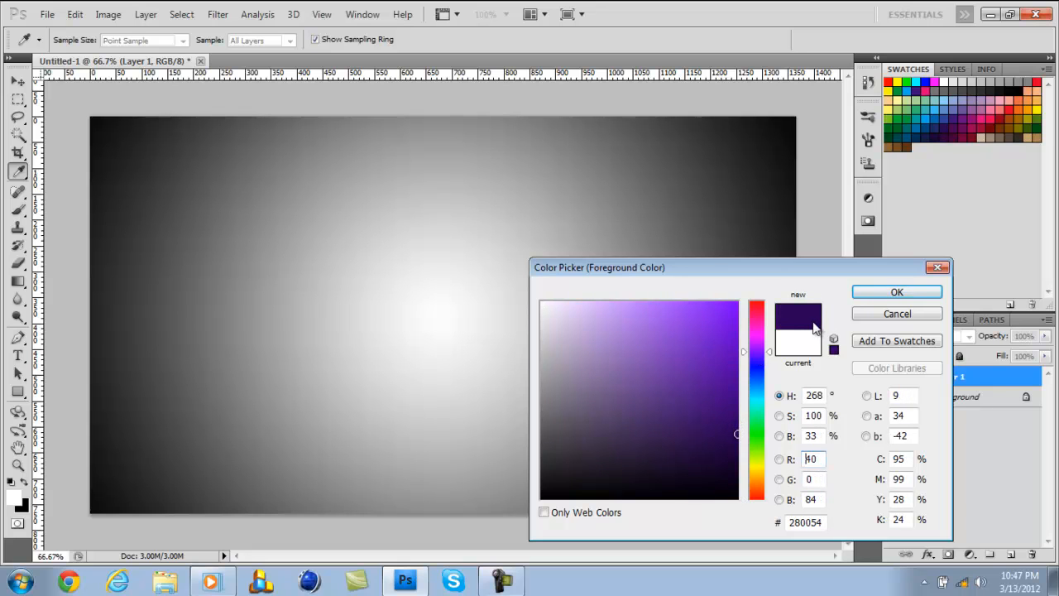
{"action": "left_click_drag", "start_coordinate": [758, 416], "coordinate": [759, 371]}
{"action": "left_click", "coordinate": [737, 434]}
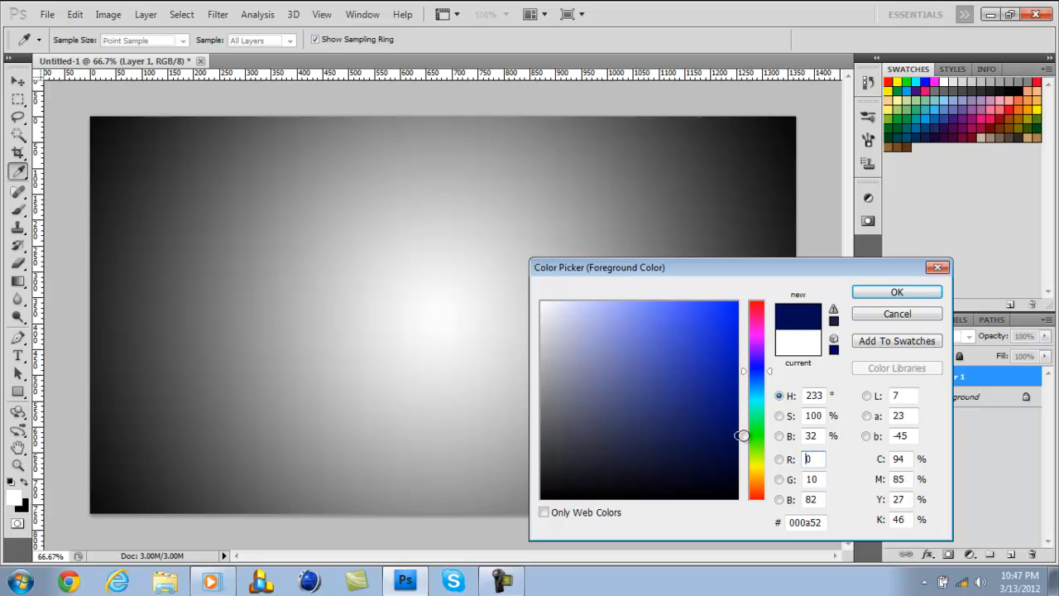
{"action": "mouse_move", "coordinate": [737, 421]}
{"action": "left_mouse_down"}
{"action": "mouse_move", "coordinate": [692, 386]}
{"action": "mouse_move", "coordinate": [643, 300]}
{"action": "mouse_move", "coordinate": [646, 326]}
{"action": "left_mouse_up"}
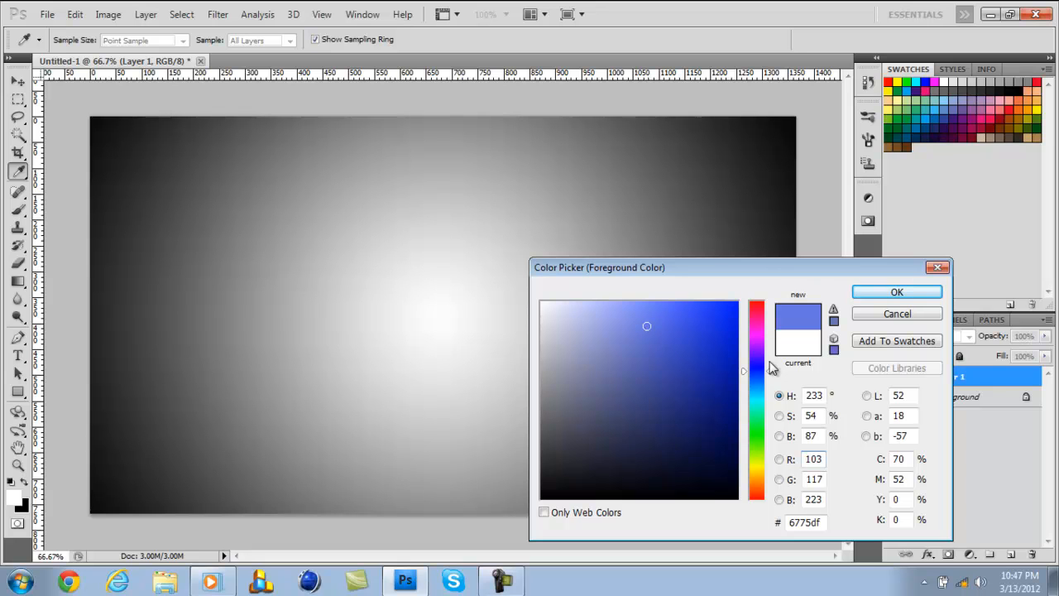
{"action": "left_click_drag", "start_coordinate": [768, 369], "coordinate": [764, 349]}
{"action": "left_click_drag", "start_coordinate": [668, 331], "coordinate": [742, 441]}
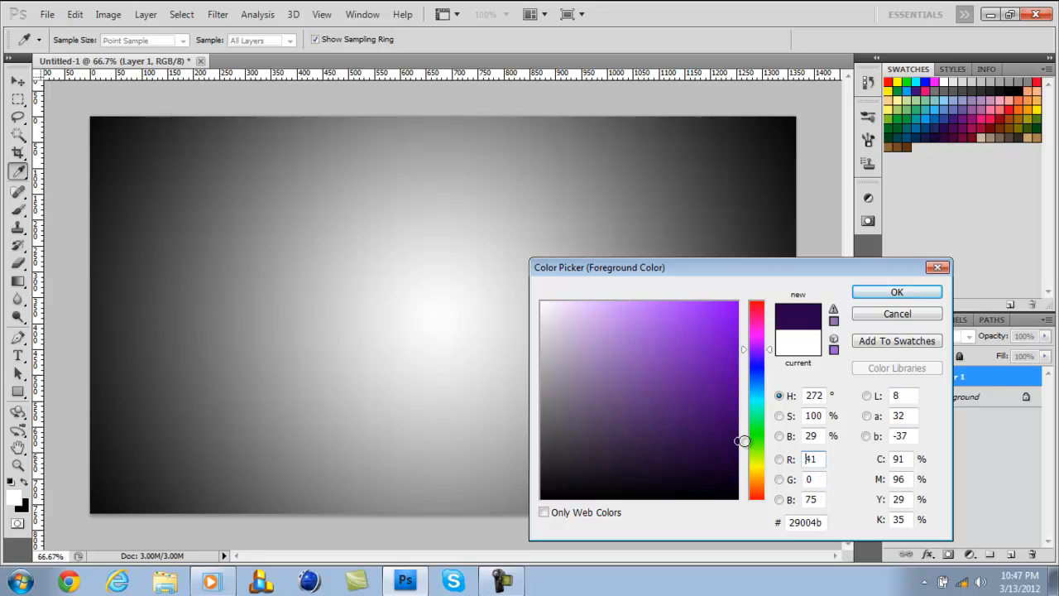
{"action": "left_click", "coordinate": [899, 293]}
{"action": "key", "text": "g"}
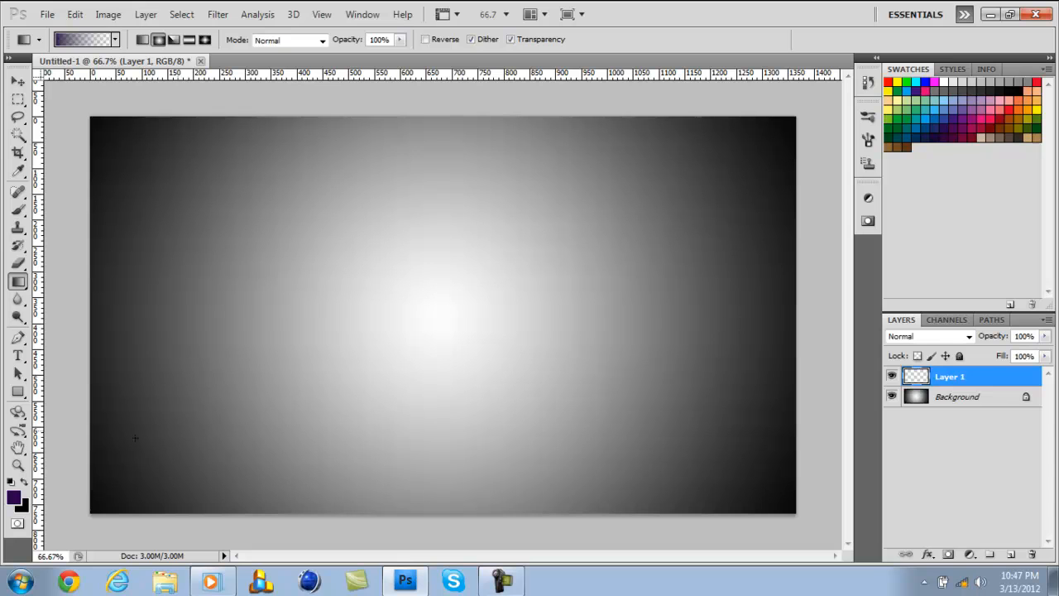
- Set the background colour to the light purple af71e4 and swap the foreground and background colours
{"action": "left_click", "coordinate": [23, 506]}
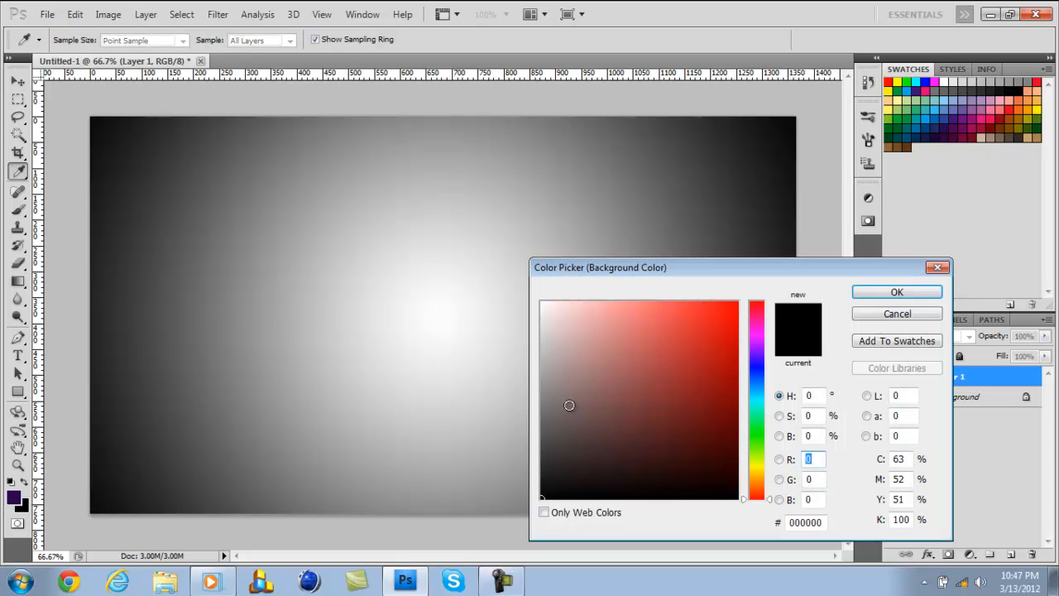
{"action": "left_click", "coordinate": [13, 494]}
{"action": "mouse_move", "coordinate": [659, 441]}
{"action": "left_mouse_down"}
{"action": "mouse_move", "coordinate": [683, 416]}
{"action": "mouse_move", "coordinate": [619, 342]}
{"action": "mouse_move", "coordinate": [654, 317]}
{"action": "mouse_move", "coordinate": [640, 322]}
{"action": "left_mouse_up"}
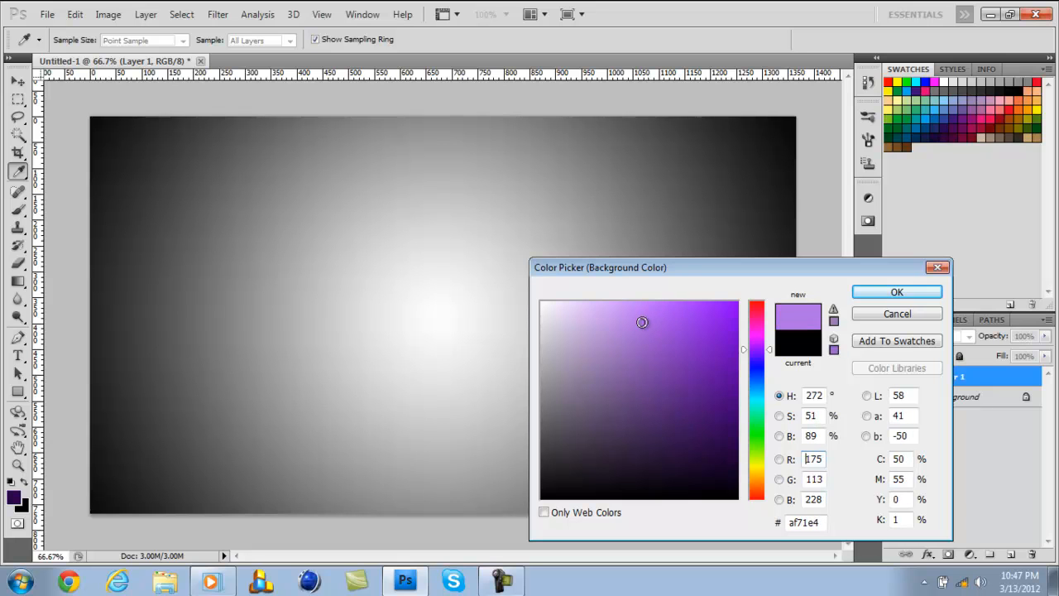
{"action": "left_click", "coordinate": [914, 294]}
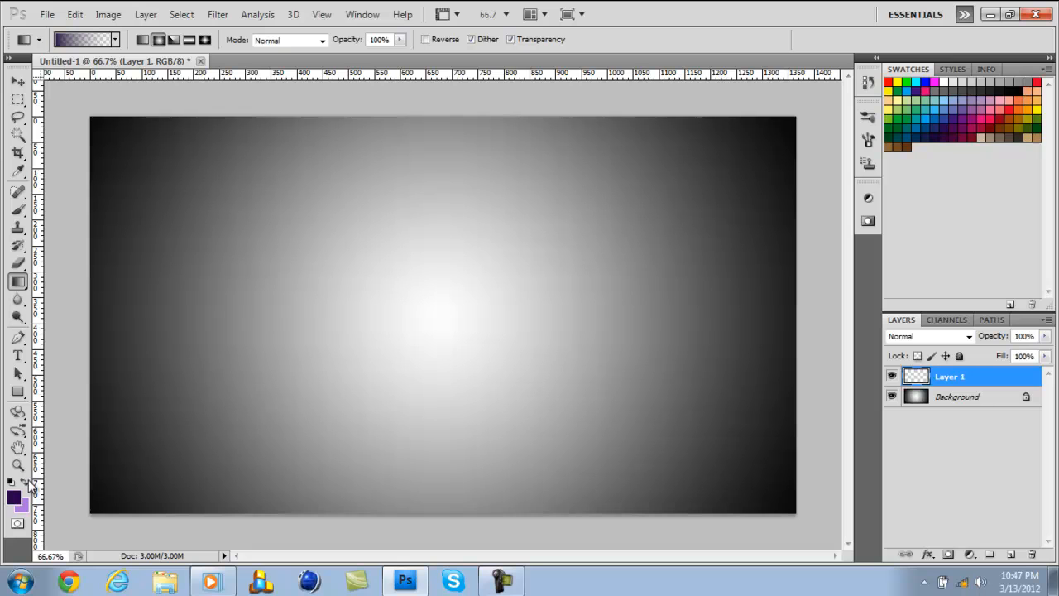
{"action": "left_click", "coordinate": [26, 480]}
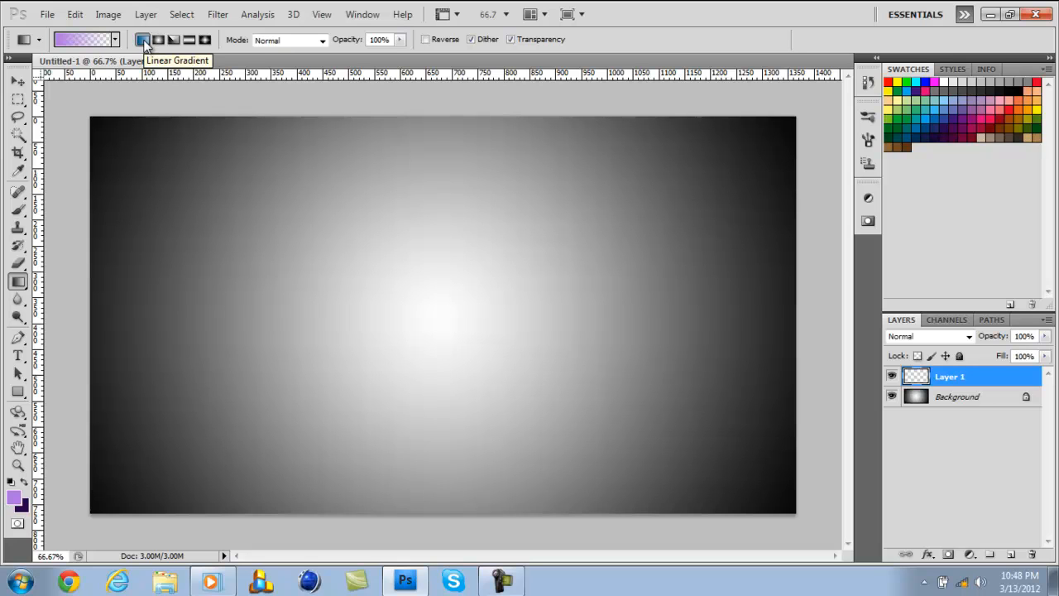
- Fill Layer 1 with a linear Foreground to Background gradient from the canvas's upper edge down past its lower edge, and set layer opacity to 72%
{"action": "left_click", "coordinate": [115, 39]}
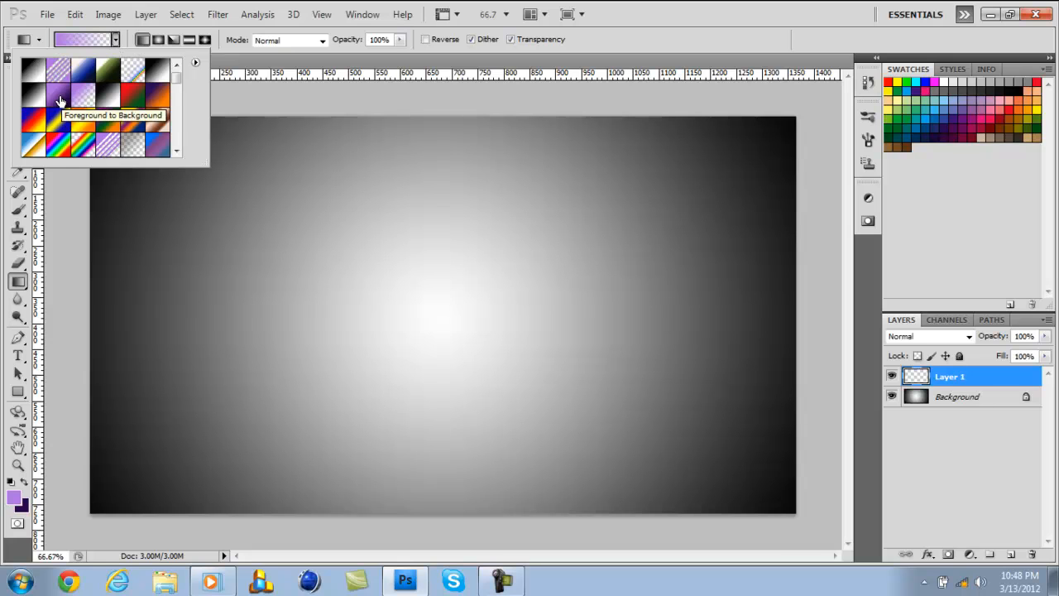
{"action": "left_click", "coordinate": [59, 97]}
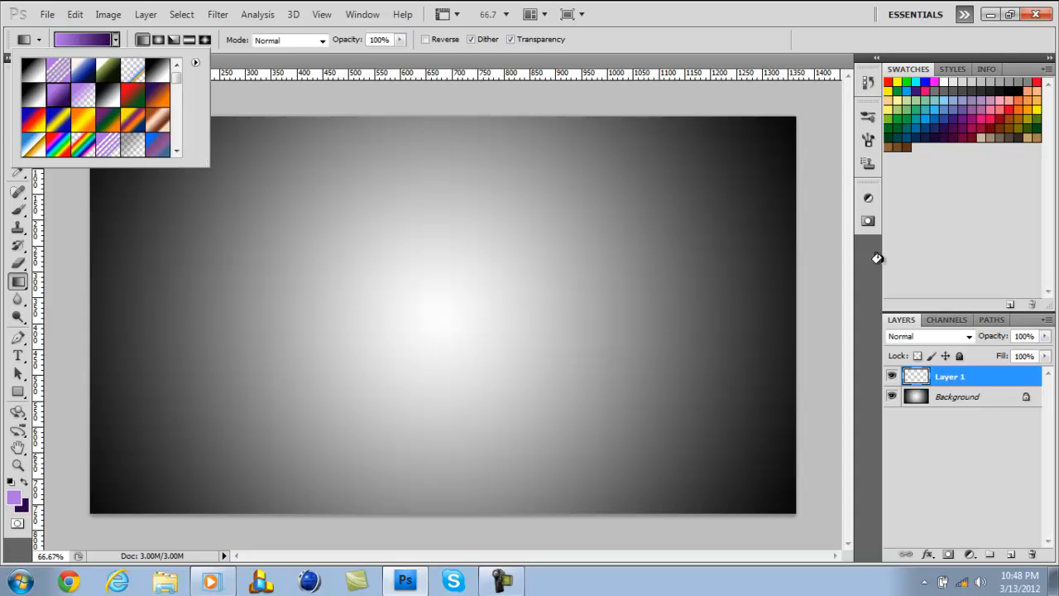
{"action": "left_click", "coordinate": [983, 383]}
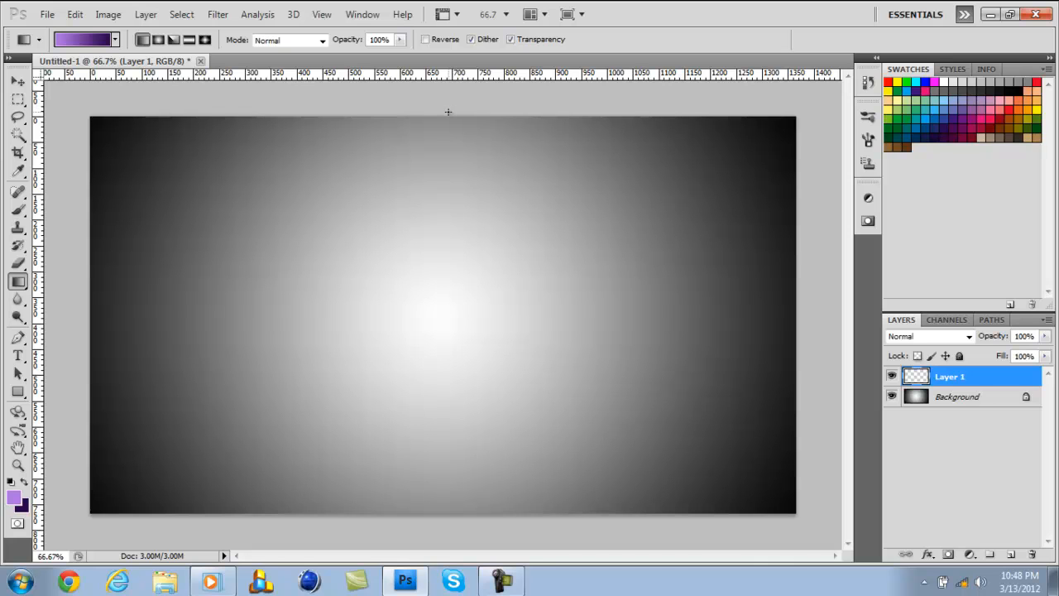
{"action": "left_click_drag", "start_coordinate": [443, 168], "coordinate": [448, 522]}
{"action": "left_click_drag", "start_coordinate": [447, 525], "coordinate": [478, 541]}
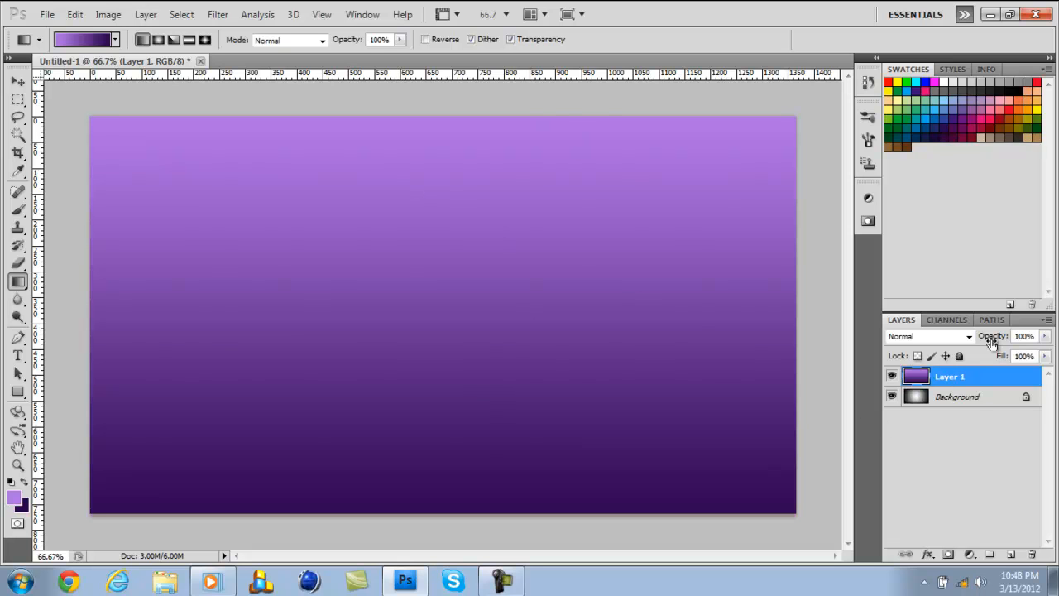
{"action": "mouse_move", "coordinate": [992, 338]}
{"action": "left_mouse_down"}
{"action": "mouse_move", "coordinate": [952, 340]}
{"action": "mouse_move", "coordinate": [975, 340]}
{"action": "left_mouse_up"}
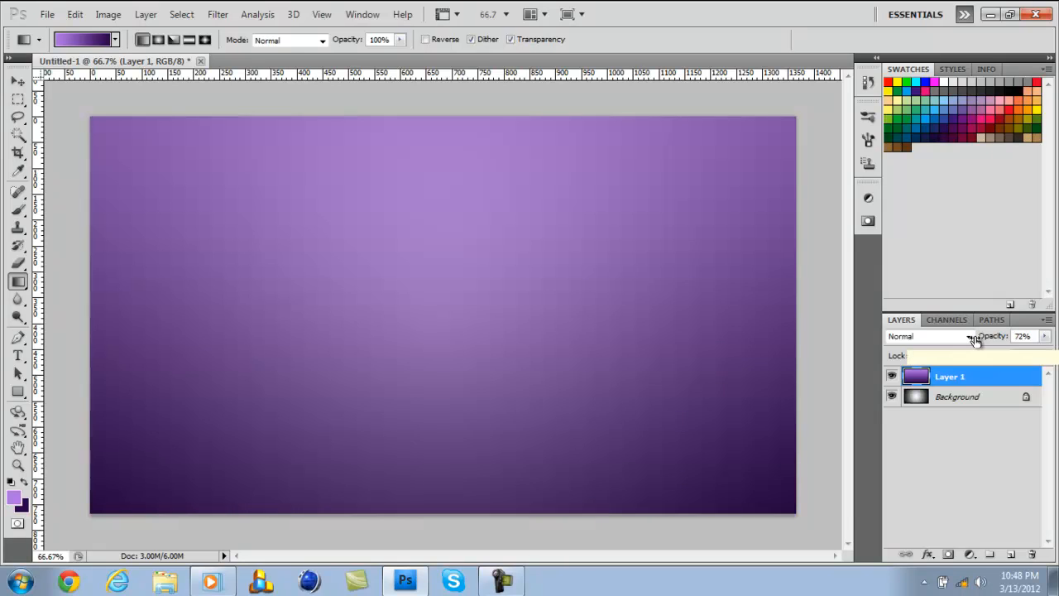
- Choose darker purples for the background and foreground colours, and reduce the gradient layer's opacity to 62%
{"action": "left_click", "coordinate": [23, 506]}
{"action": "left_click_drag", "start_coordinate": [708, 446], "coordinate": [737, 460]}
{"action": "left_click", "coordinate": [877, 292]}
{"action": "left_click", "coordinate": [13, 497]}
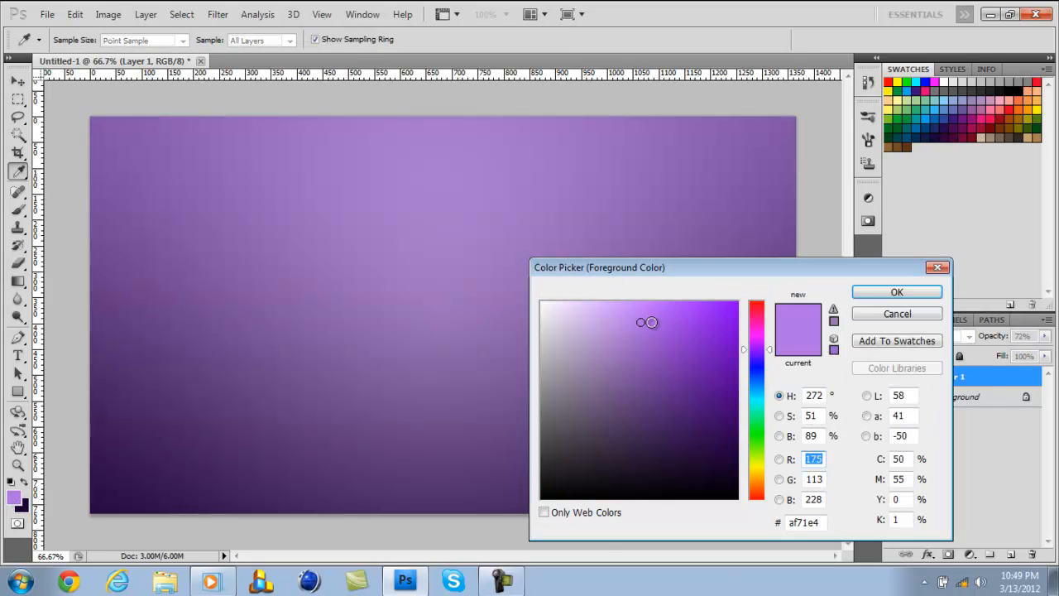
{"action": "left_click", "coordinate": [647, 338]}
{"action": "left_click_drag", "start_coordinate": [647, 338], "coordinate": [650, 345]}
{"action": "left_click", "coordinate": [898, 292]}
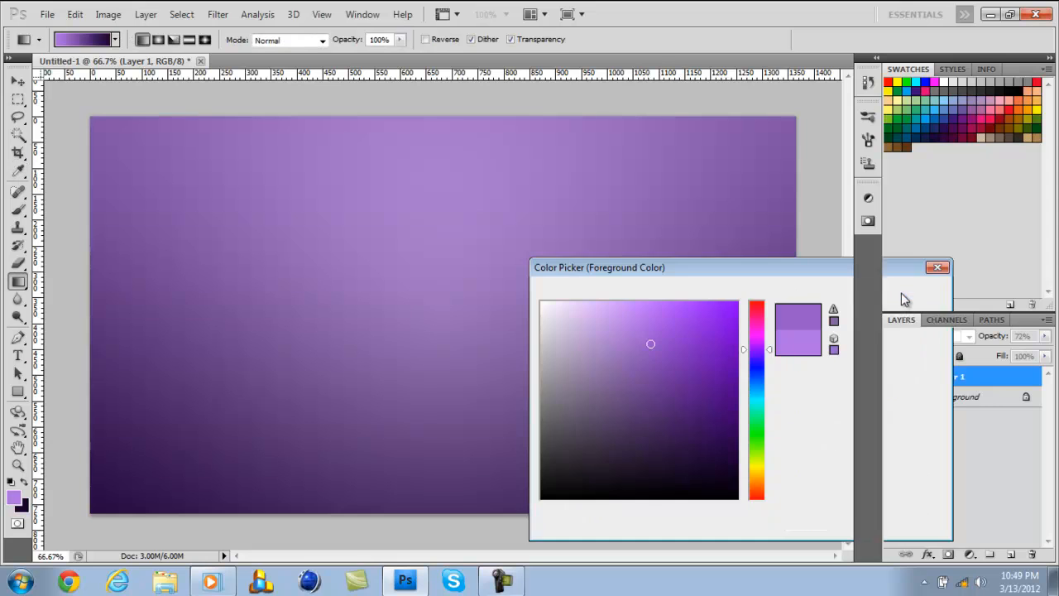
{"action": "mouse_move", "coordinate": [998, 339]}
{"action": "left_mouse_down"}
{"action": "mouse_move", "coordinate": [973, 339]}
{"action": "mouse_move", "coordinate": [992, 340]}
{"action": "left_mouse_up"}
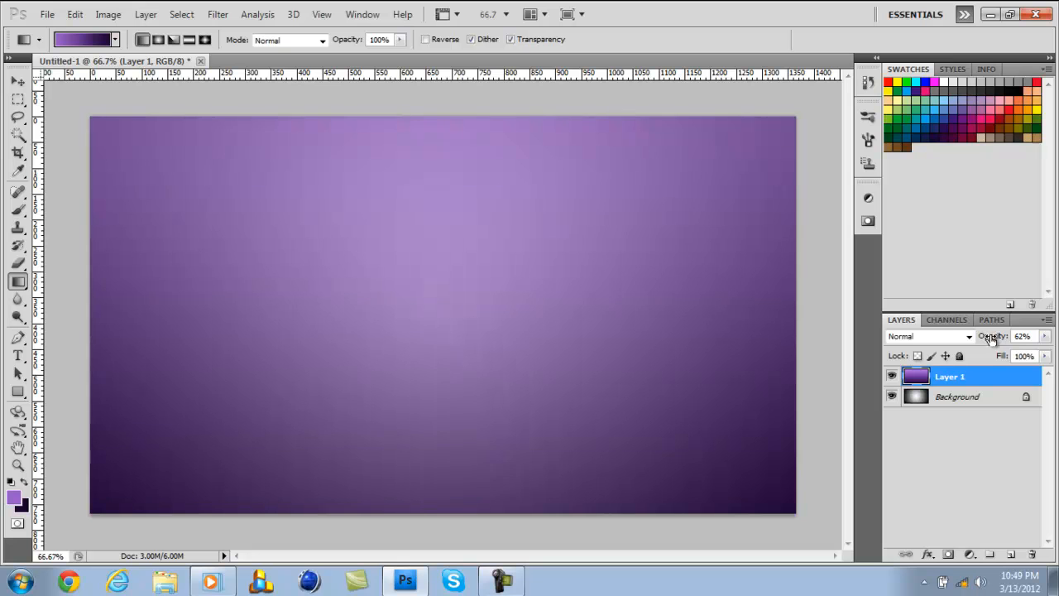
- Merge the purple gradient layer down into the background and add a new empty layer above it
{"action": "right_click", "coordinate": [954, 376]}
{"action": "left_click", "coordinate": [964, 379]}
{"action": "right_click", "coordinate": [960, 379]}
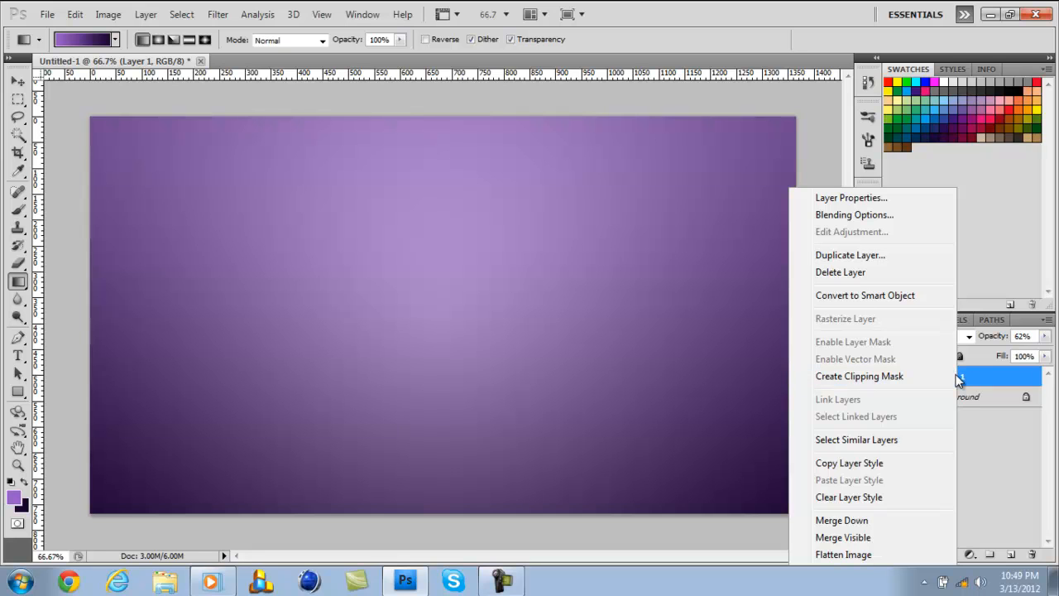
{"action": "left_click", "coordinate": [991, 381]}
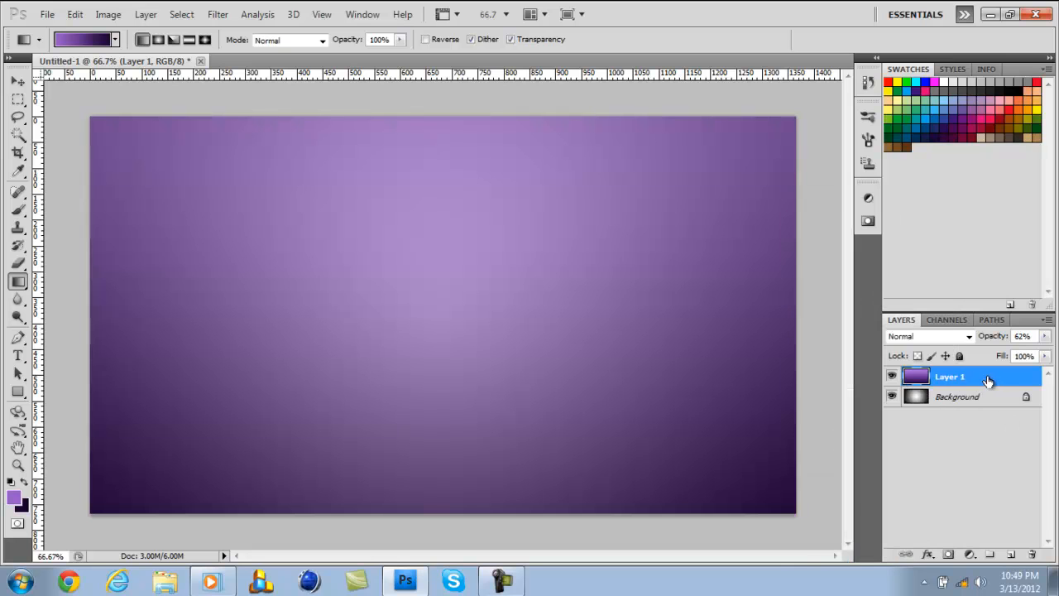
{"action": "right_click", "coordinate": [951, 378]}
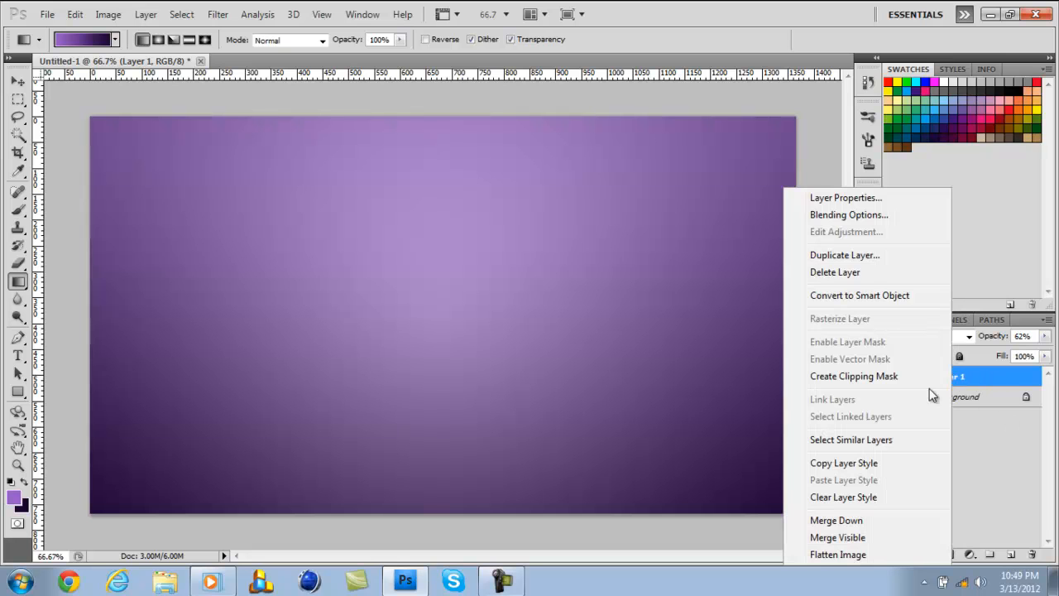
{"action": "left_click", "coordinate": [838, 520]}
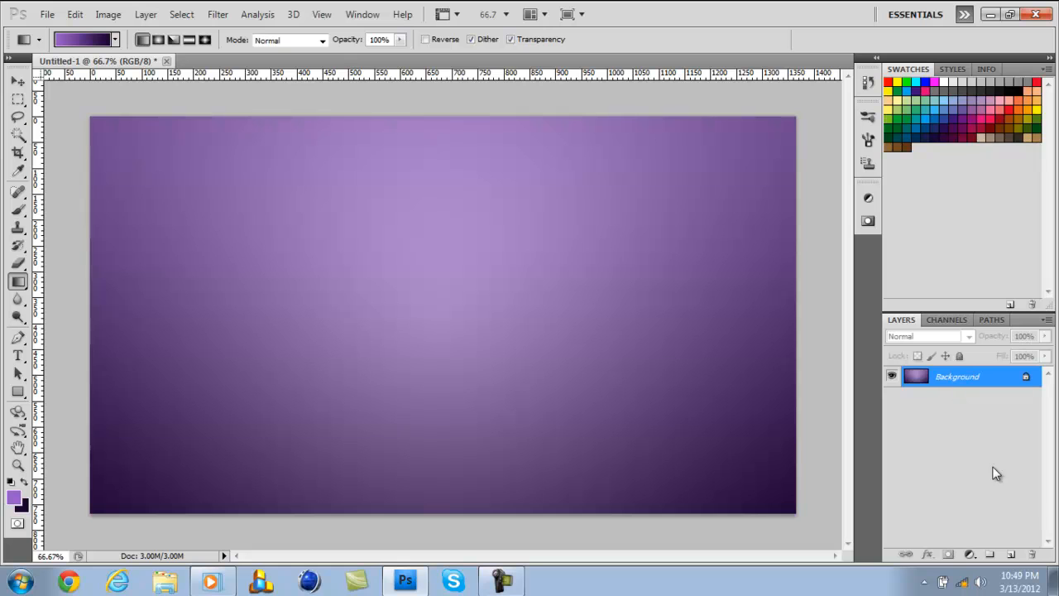
{"action": "left_click", "coordinate": [1010, 553]}
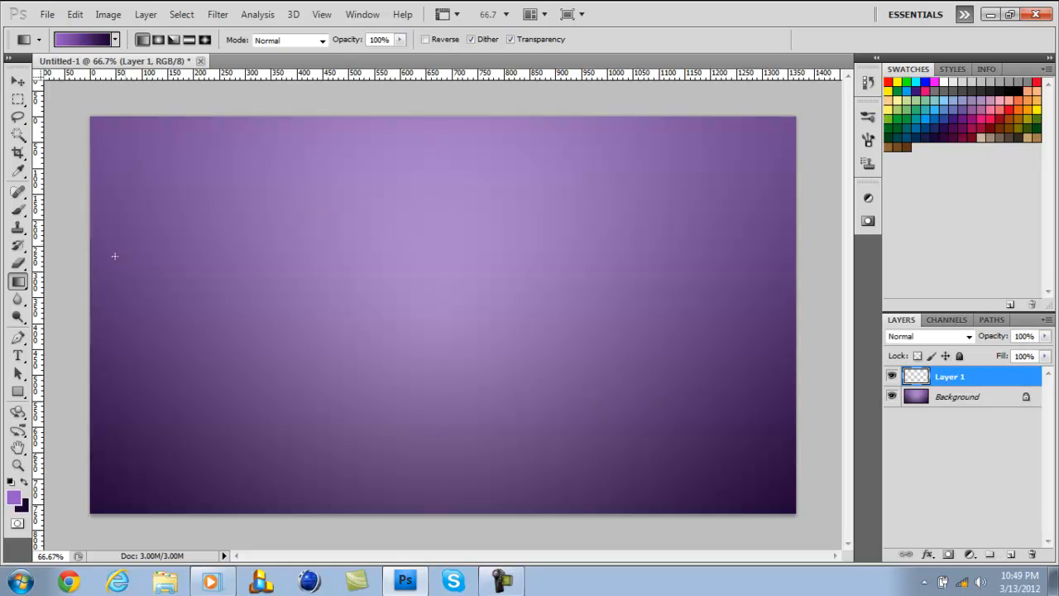
- Create a large text box across the middle of the canvas with the Type tool and enter TUTORIAL
{"action": "left_click", "coordinate": [19, 355]}
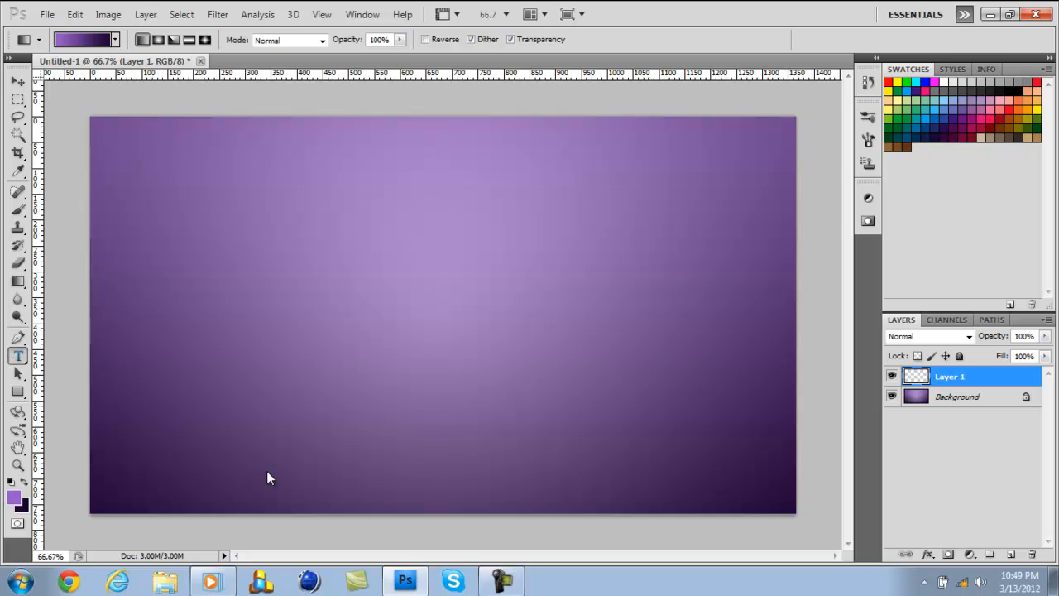
{"action": "left_click", "coordinate": [498, 583]}
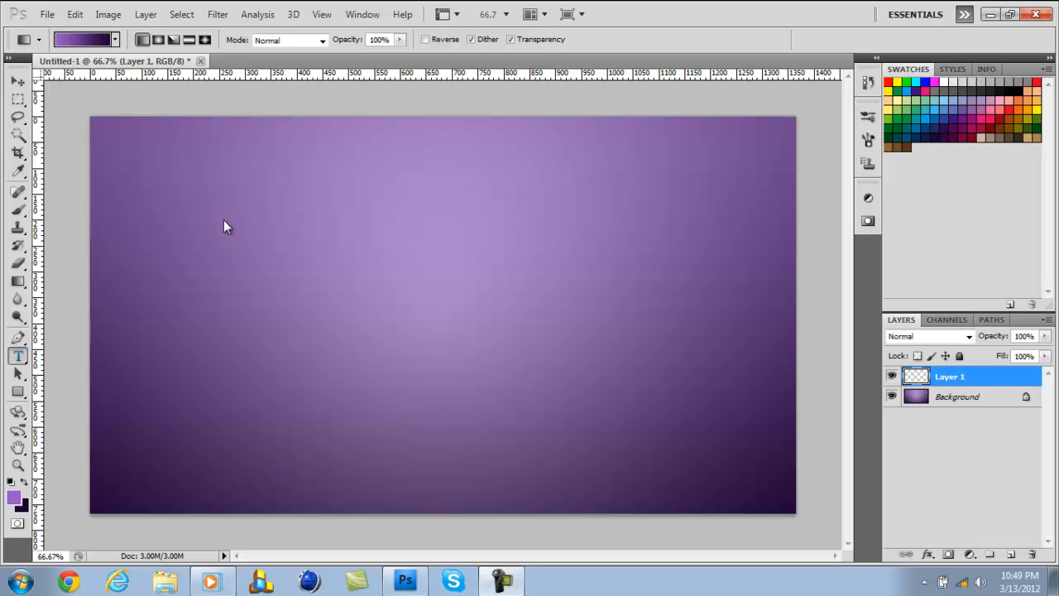
{"action": "left_click", "coordinate": [20, 355]}
{"action": "left_click_drag", "start_coordinate": [193, 185], "coordinate": [670, 408]}
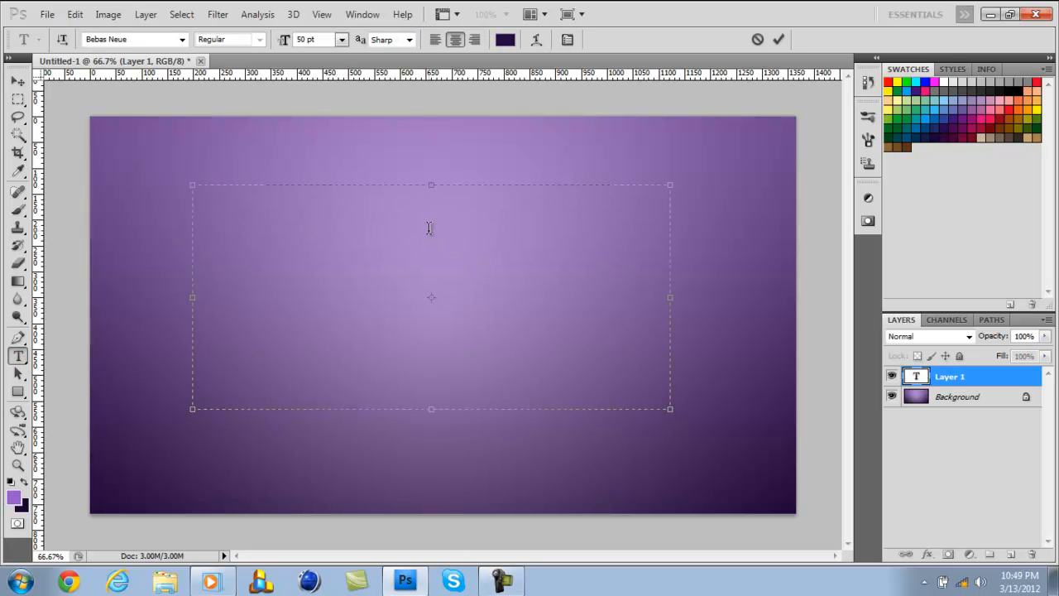
{"action": "type", "text": "TUTORIAL"}
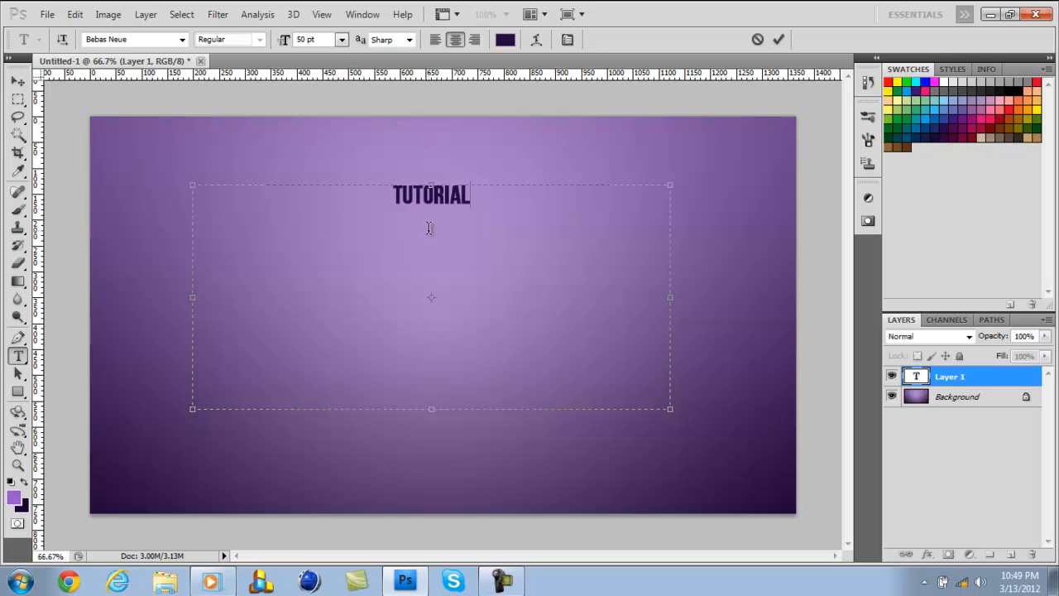
- Examine the example wallpaper on the desktop and return to the Photoshop document
{"action": "left_click", "coordinate": [990, 17]}
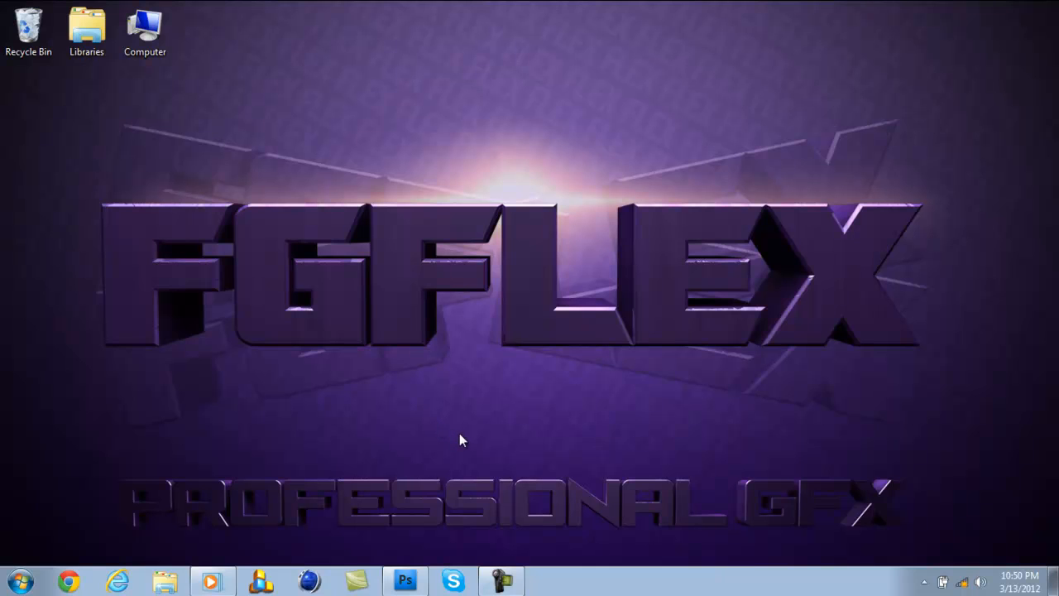
{"action": "left_click", "coordinate": [425, 578]}
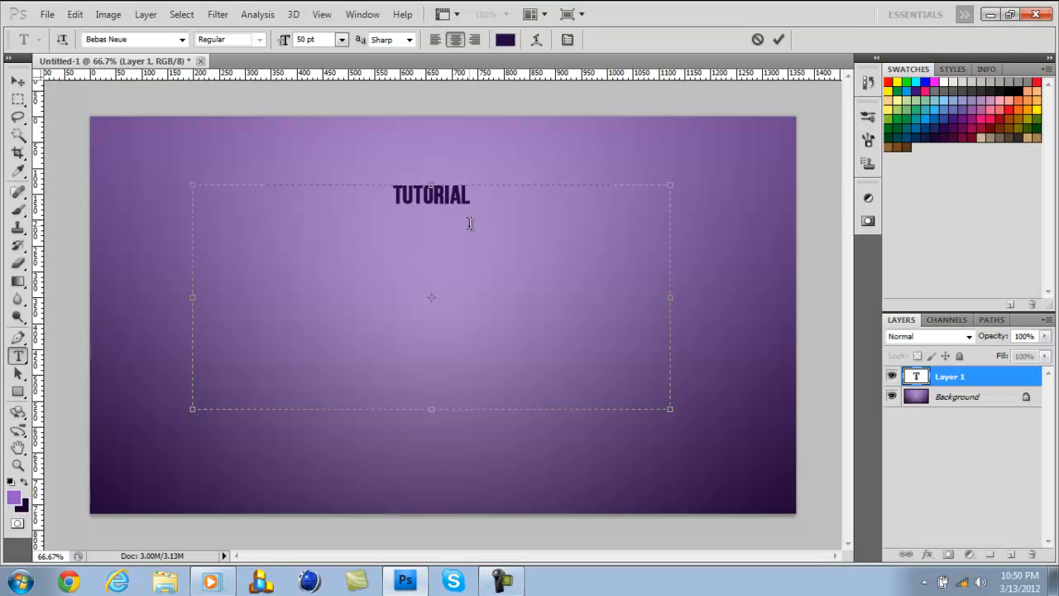
- Extend the text line so that it reads TUTORIAL TUTORIAL TUTORIAL TUTORIAL
{"action": "type", "text": "TUTORIAL TU"}
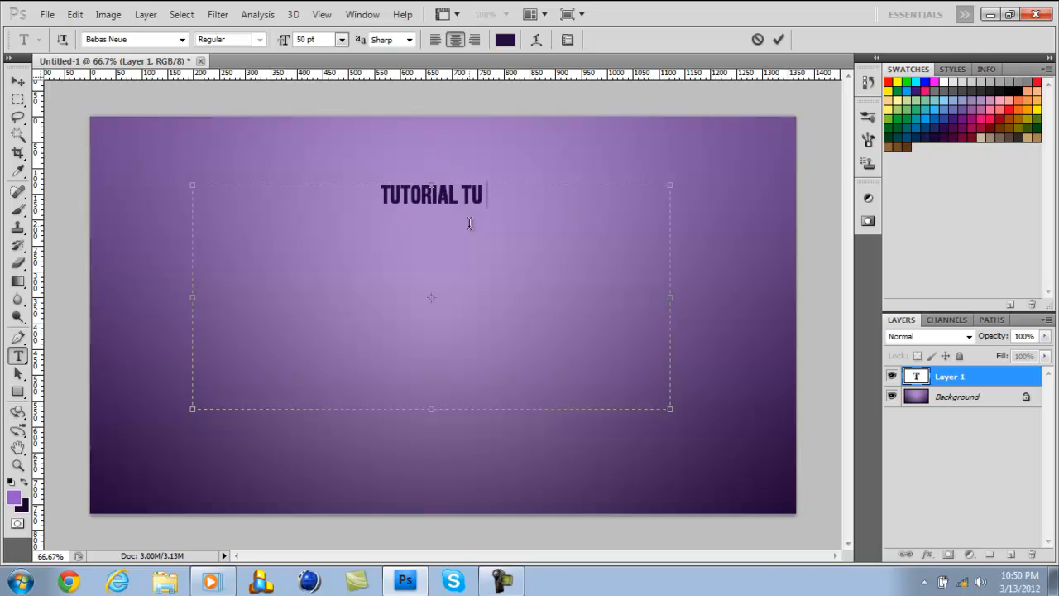
{"action": "type", "text": "TORIAL"}
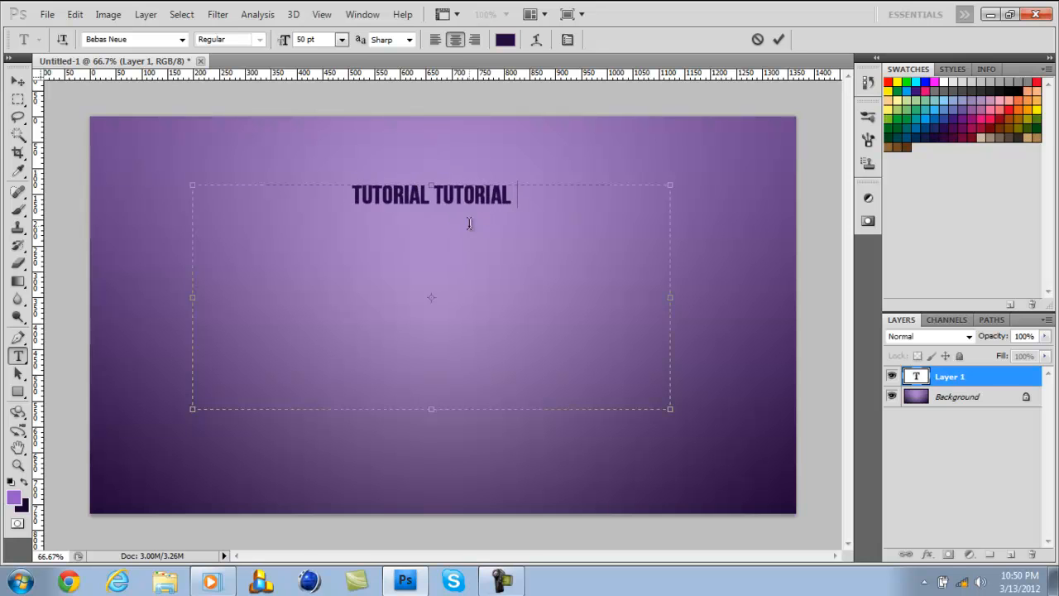
{"action": "type", "text": " TUTORIAL"}
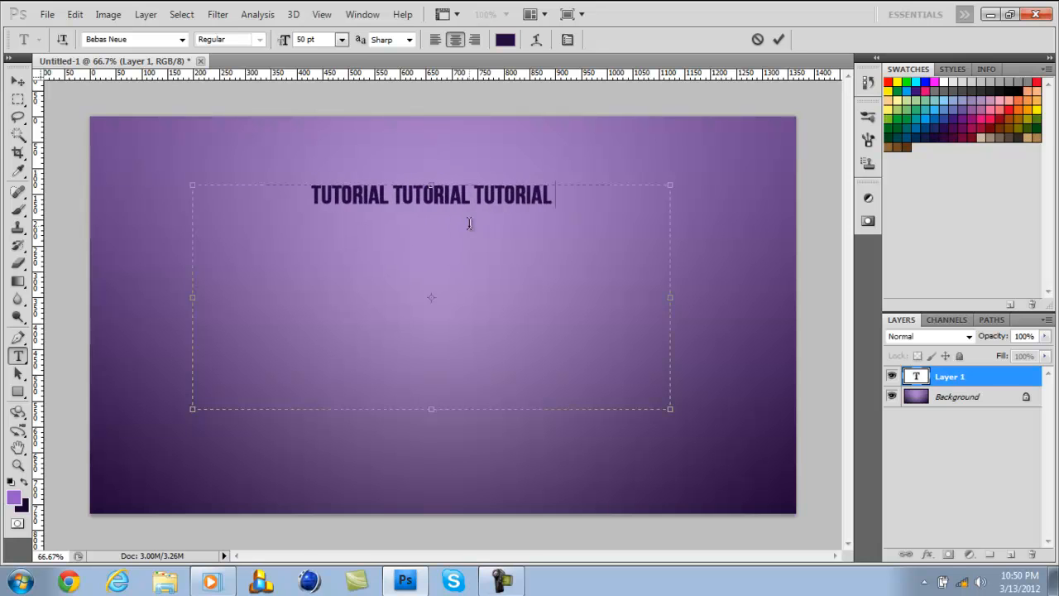
{"action": "type", "text": "TOOT"}
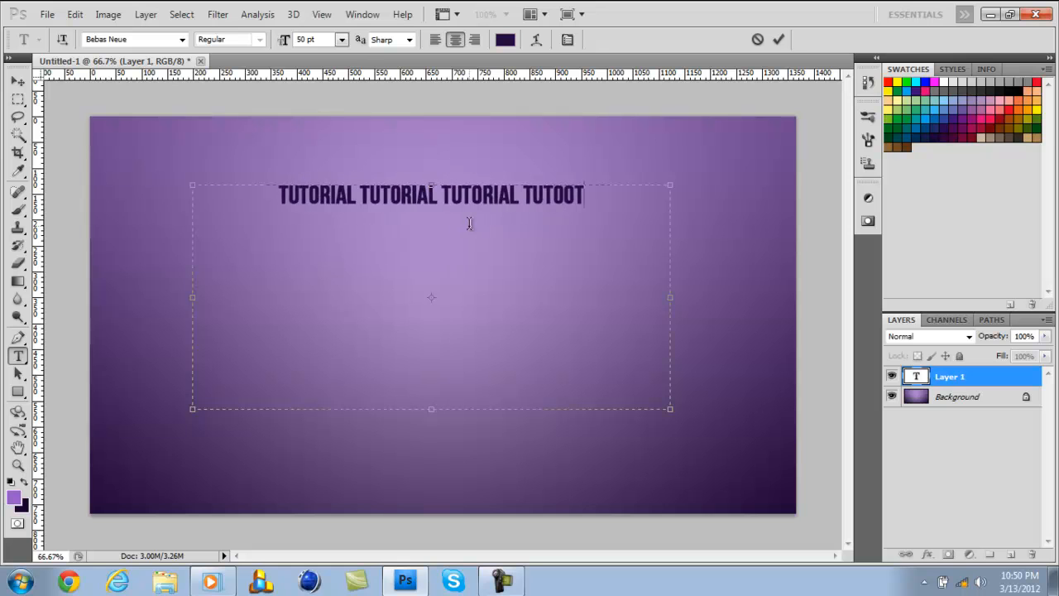
{"action": "key", "text": "BackSpace"}
{"action": "key", "text": "BackSpace"}
{"action": "key", "text": "BackSpace"}
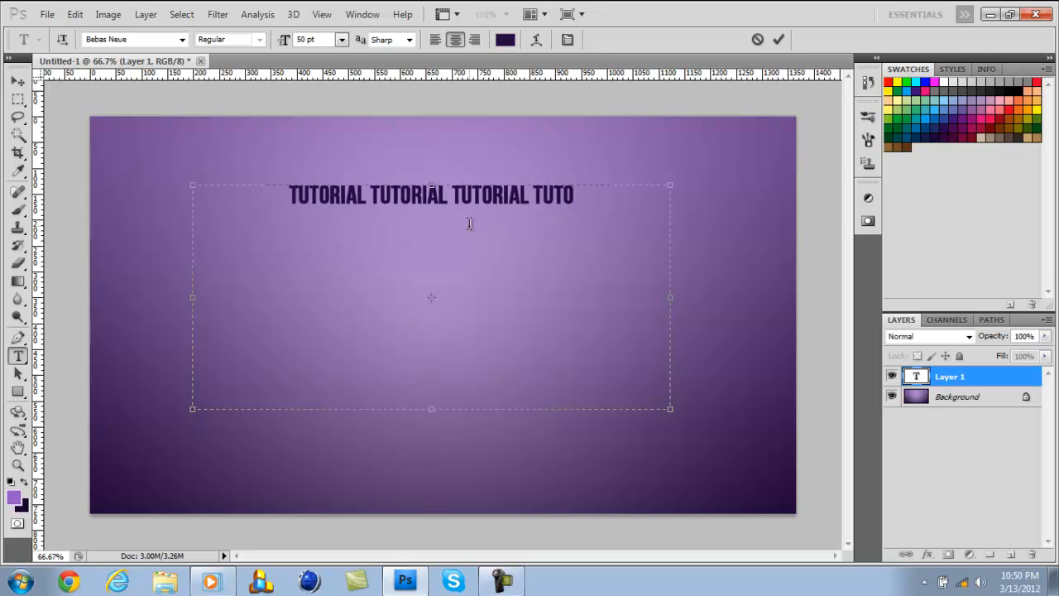
{"action": "type", "text": "ORIAL"}
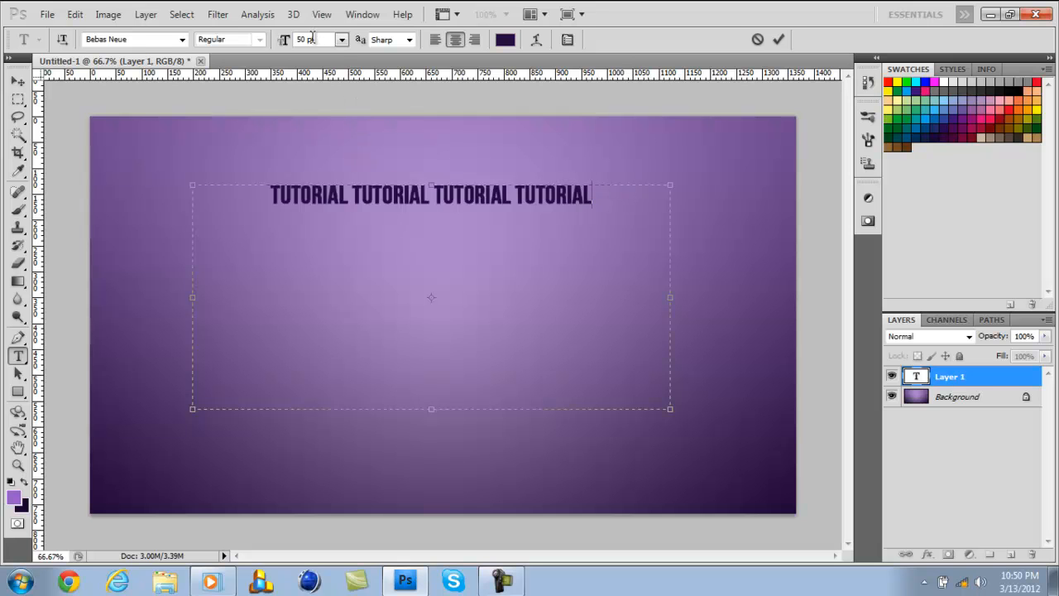
- Try the BatmanForeverAlternate font for the text and switch back to Bebas Neue
{"action": "left_click", "coordinate": [183, 41]}
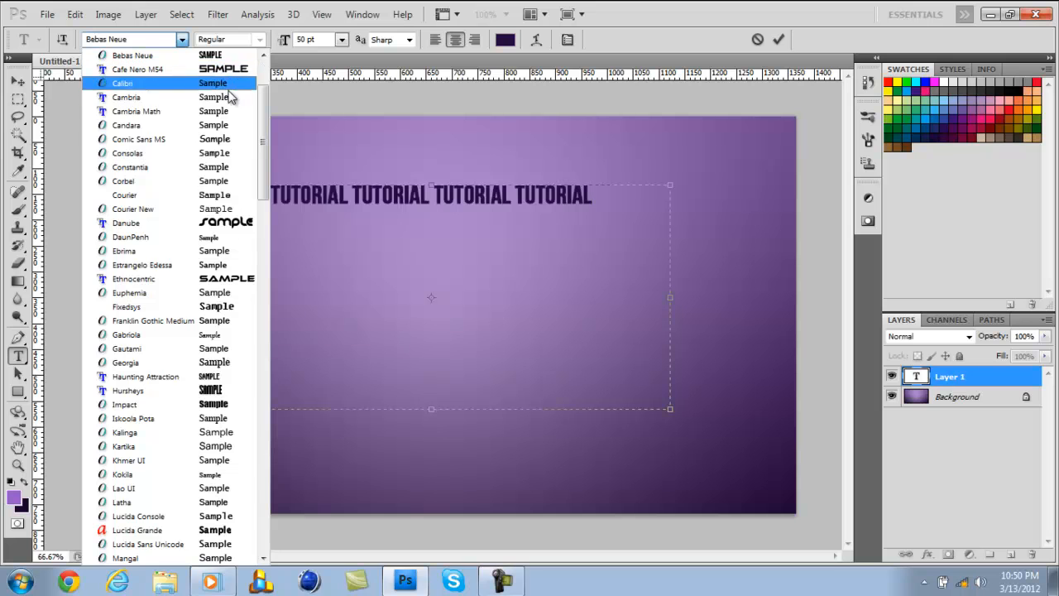
{"action": "left_click_drag", "start_coordinate": [261, 116], "coordinate": [263, 93]}
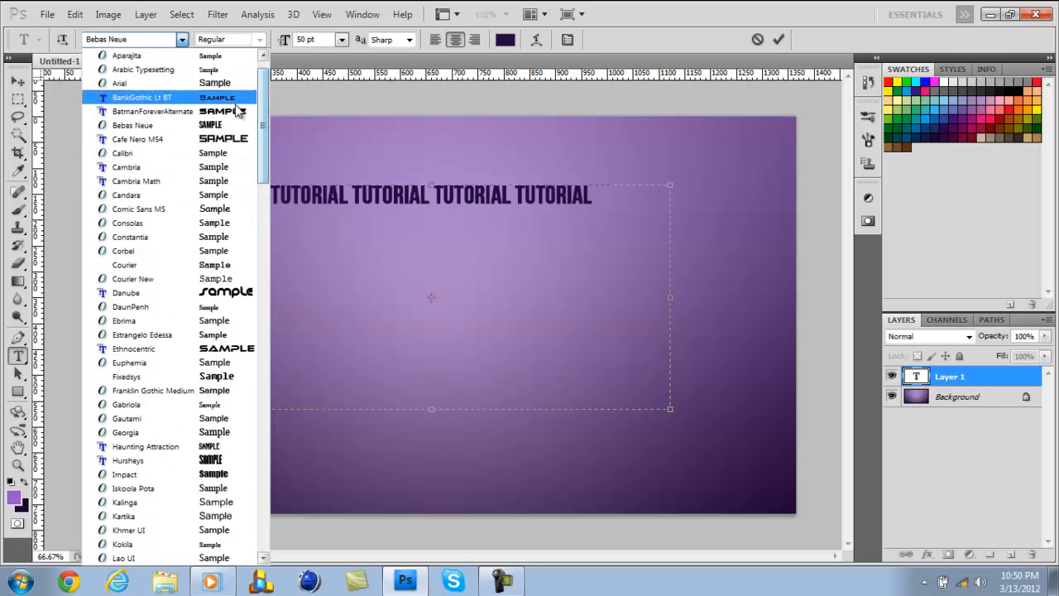
{"action": "left_click", "coordinate": [228, 112]}
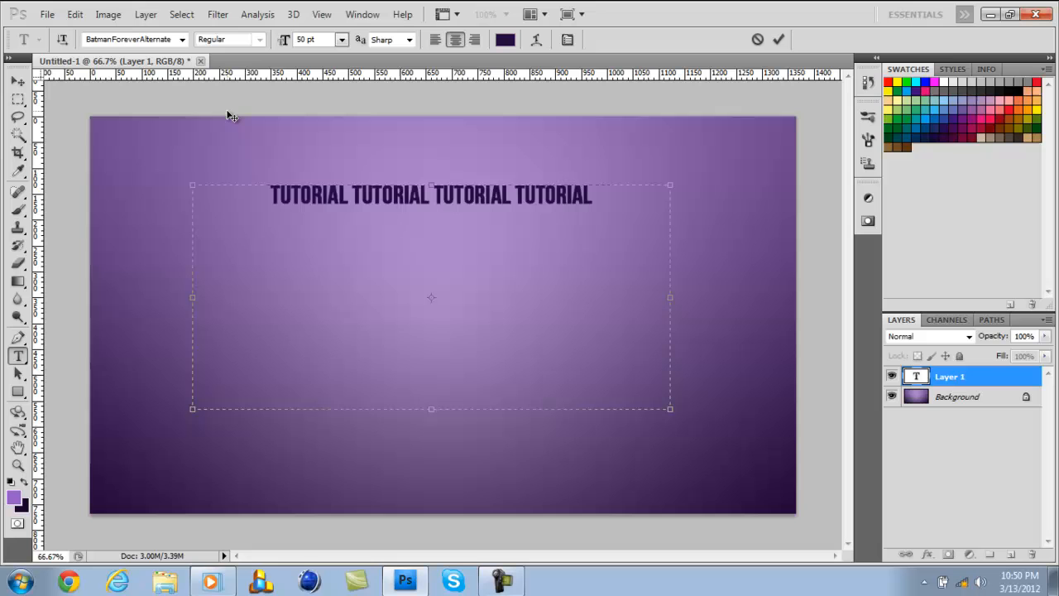
{"action": "left_click", "coordinate": [181, 40]}
{"action": "left_click", "coordinate": [136, 70]}
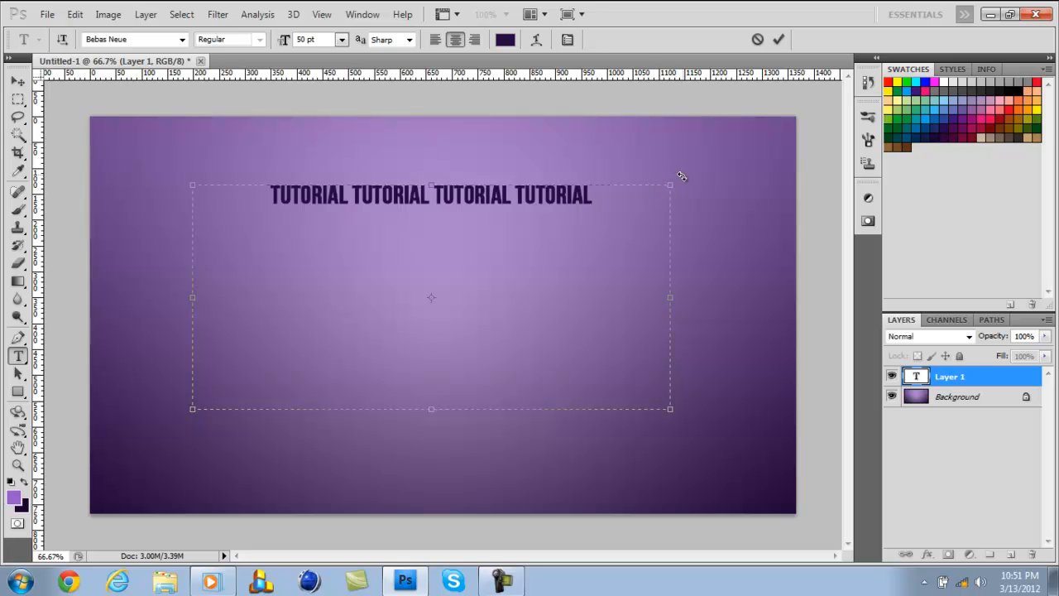
- Rotate the text box clockwise into a diagonal slope and move the text line into the canvas's upper-left corner
{"action": "left_click_drag", "start_coordinate": [681, 176], "coordinate": [699, 271]}
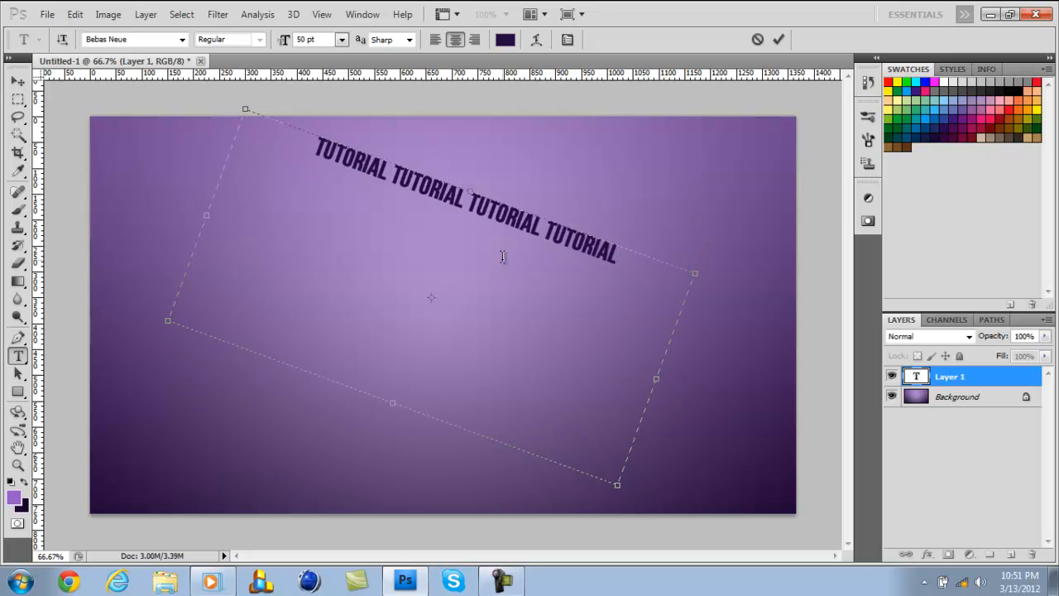
{"action": "left_click", "coordinate": [18, 81]}
{"action": "left_click_drag", "start_coordinate": [460, 217], "coordinate": [251, 194]}
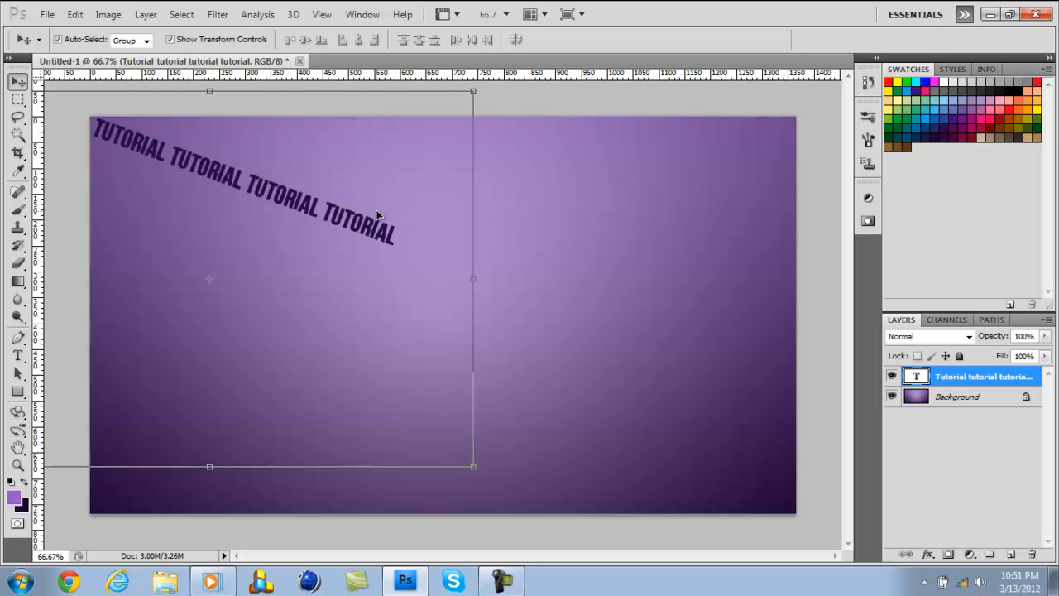
- Rotate the TUTORIAL text slightly further clockwise and reposition it inside the canvas's upper-left corner
{"action": "left_click", "coordinate": [17, 355]}
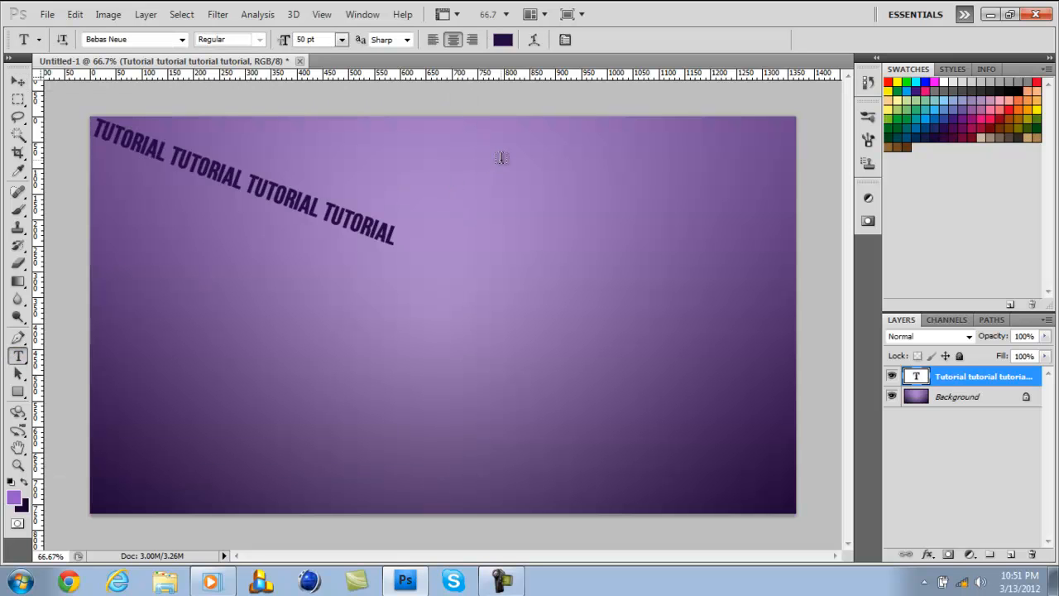
{"action": "left_click", "coordinate": [378, 224]}
{"action": "left_click_drag", "start_coordinate": [468, 238], "coordinate": [473, 273]}
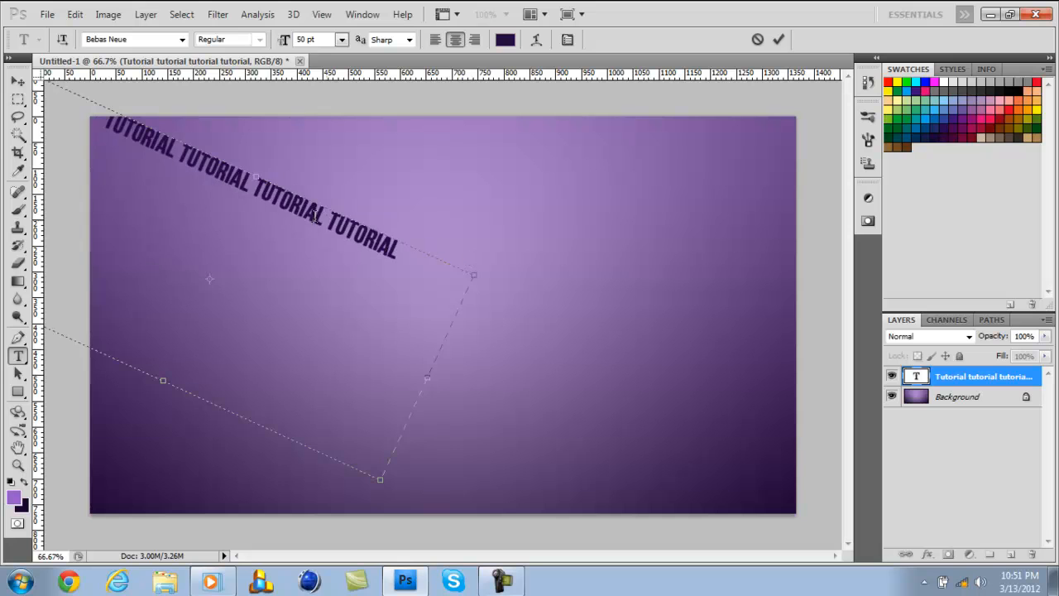
{"action": "left_click", "coordinate": [18, 81]}
{"action": "left_click_drag", "start_coordinate": [261, 195], "coordinate": [259, 200]}
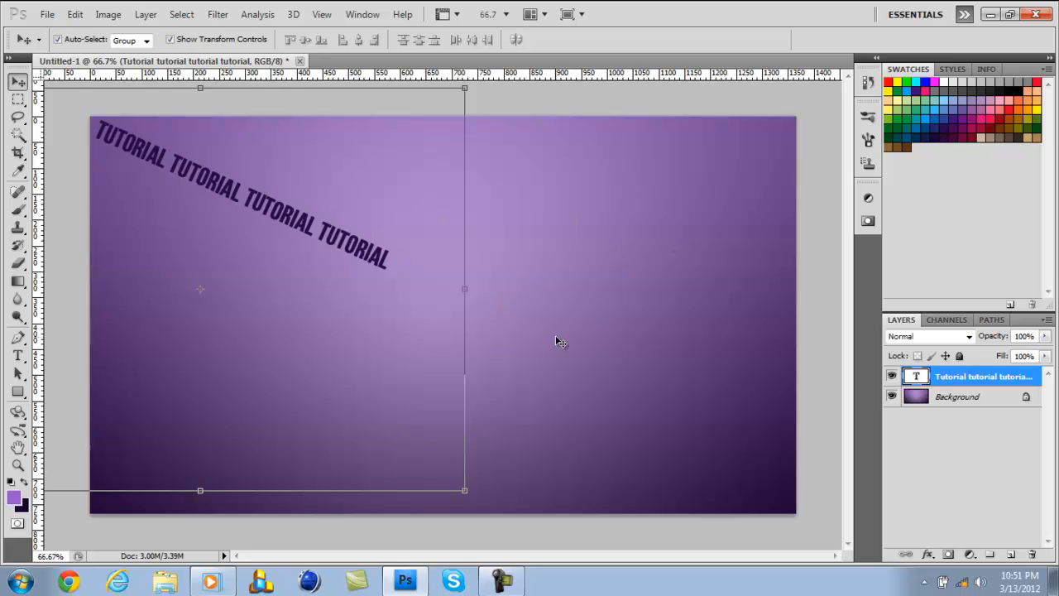
- Lower the TUTORIAL text layer's opacity to 39%
{"action": "left_click_drag", "start_coordinate": [996, 339], "coordinate": [947, 342]}
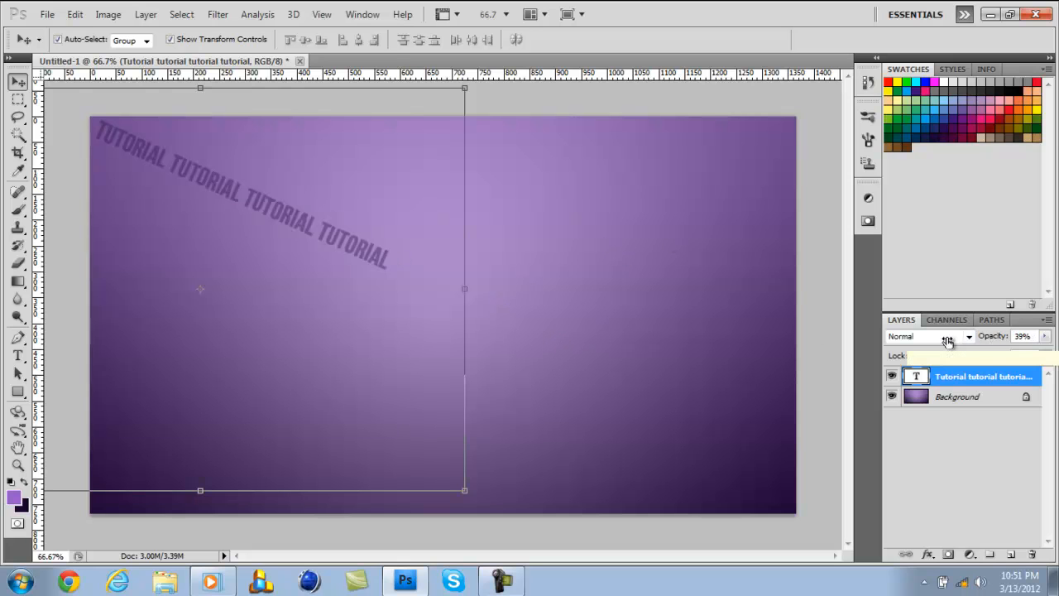
- Try the TUTORIAL text layer at 19% opacity and restore it to 100%
{"action": "mouse_move", "coordinate": [947, 342]}
{"action": "left_mouse_down"}
{"action": "mouse_move", "coordinate": [998, 339]}
{"action": "mouse_move", "coordinate": [935, 342]}
{"action": "left_mouse_up"}
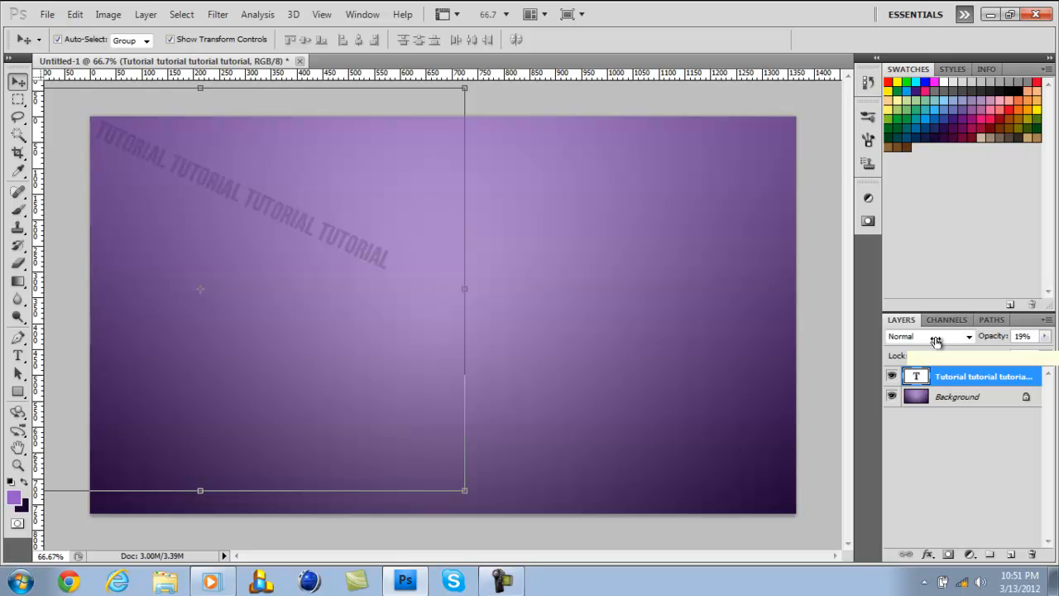
{"action": "left_click_drag", "start_coordinate": [936, 342], "coordinate": [1017, 340]}
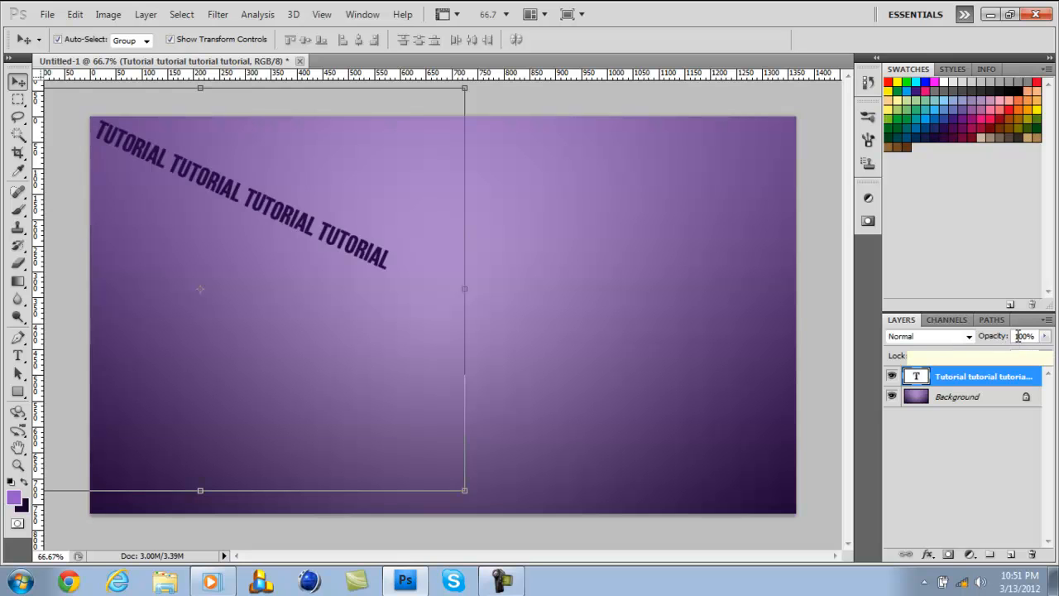
- Duplicate the TUTORIAL text layer and place the copy parallel and just above the first line, offset slightly to the right
{"action": "right_click", "coordinate": [978, 385]}
{"action": "left_click", "coordinate": [889, 159]}
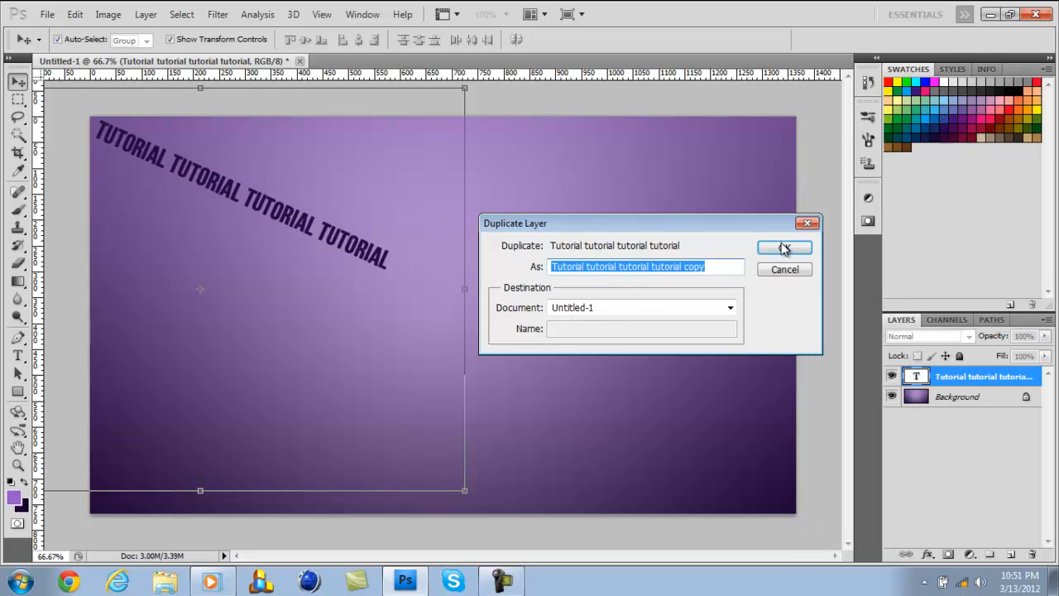
{"action": "left_click", "coordinate": [784, 247]}
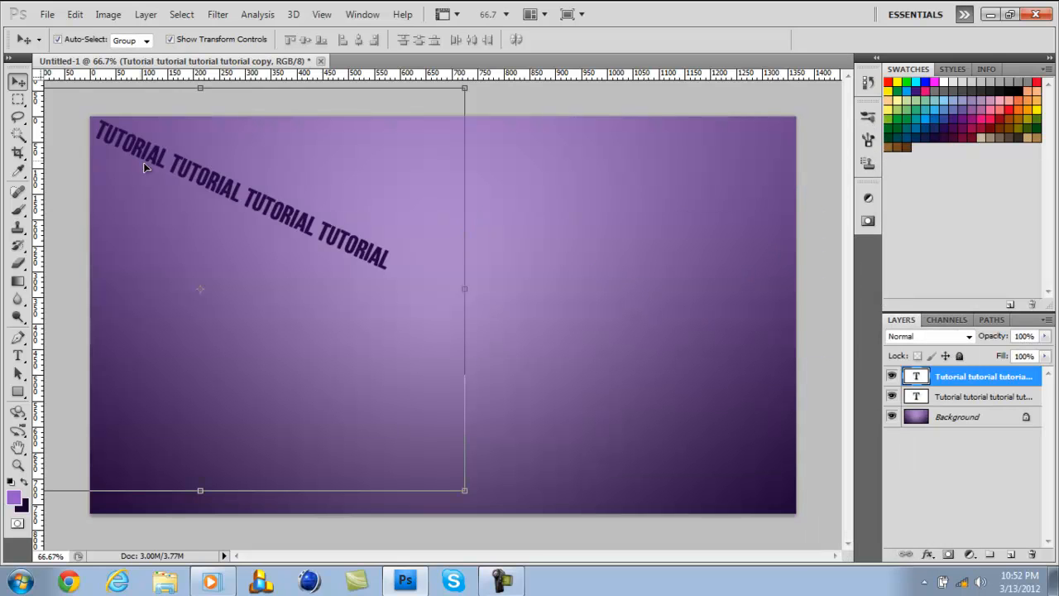
{"action": "left_click_drag", "start_coordinate": [216, 184], "coordinate": [225, 167]}
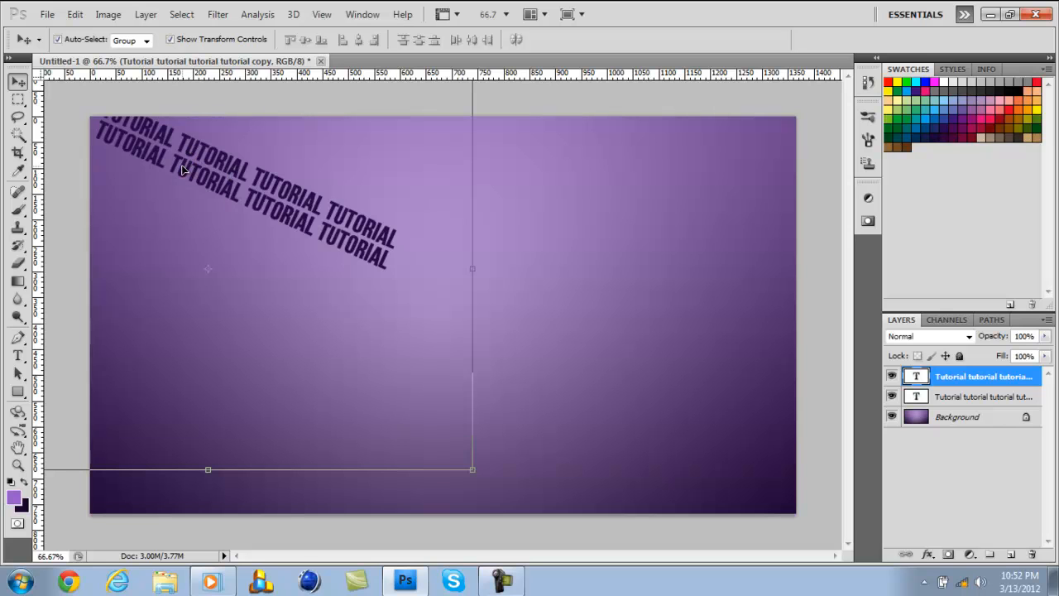
{"action": "left_click_drag", "start_coordinate": [220, 163], "coordinate": [237, 171]}
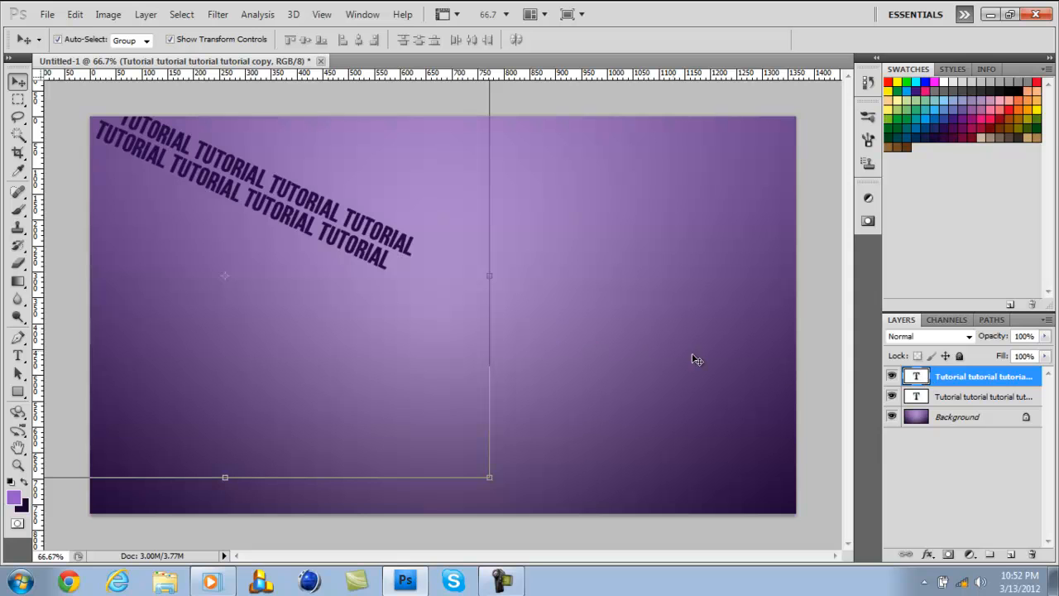
- Duplicate both TUTORIAL text layers together and place the two copies directly above the existing lines with matching spacing
{"action": "left_click", "coordinate": [966, 398], "text": "shift"}
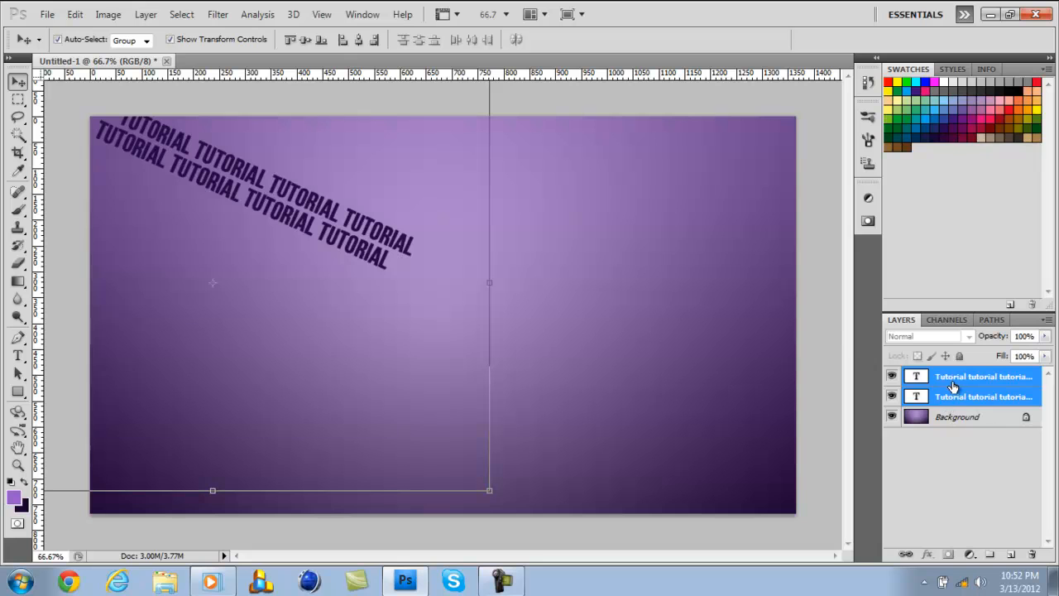
{"action": "right_click", "coordinate": [957, 383]}
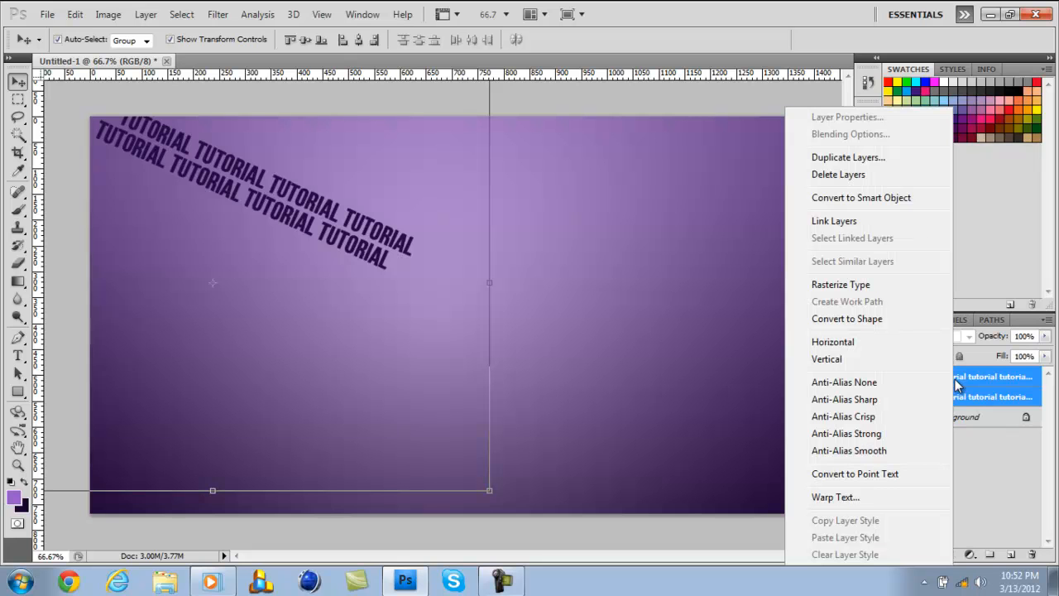
{"action": "left_click", "coordinate": [875, 159]}
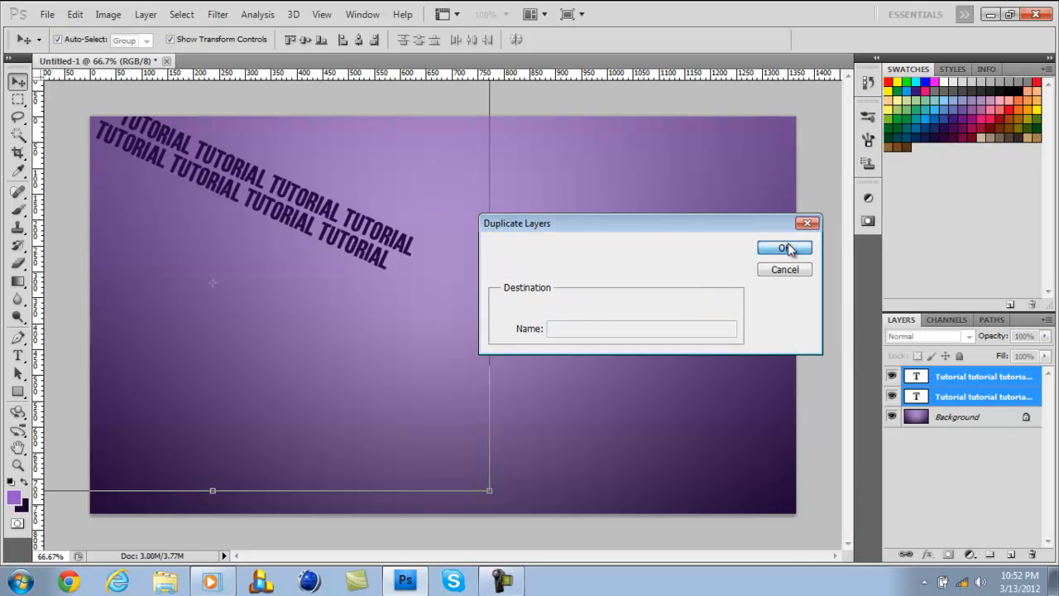
{"action": "left_click", "coordinate": [783, 249]}
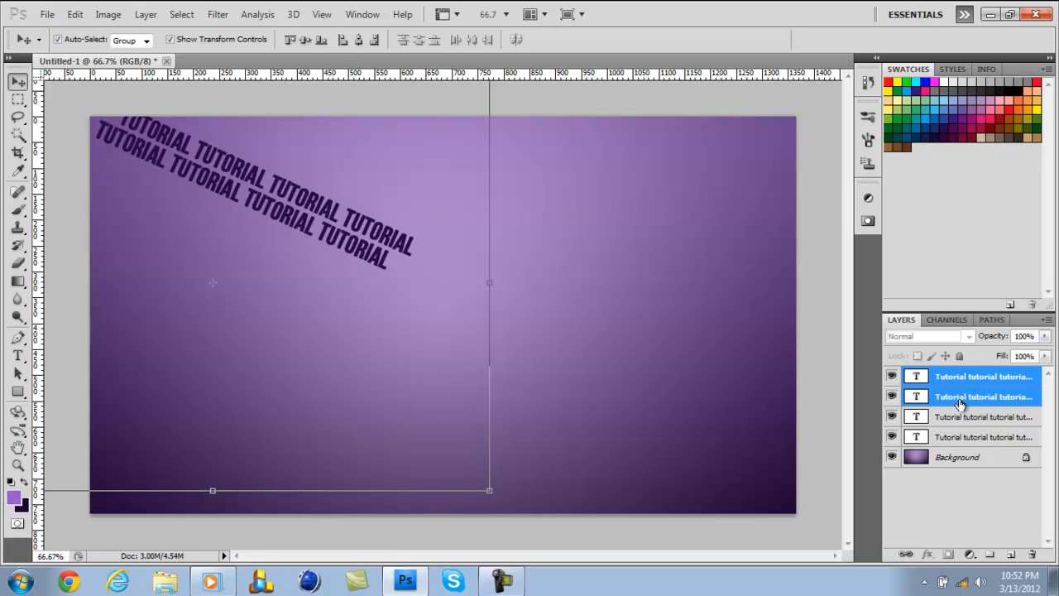
{"action": "left_click_drag", "start_coordinate": [291, 210], "coordinate": [329, 191]}
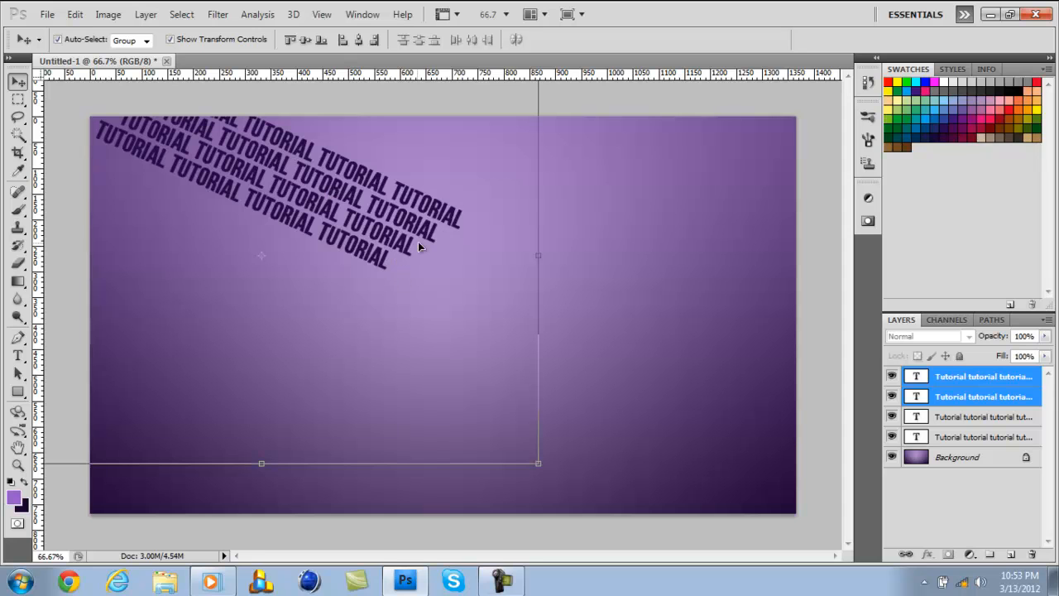
- Duplicate all four TUTORIAL text layers and place the copies directly below the existing lines, continuing the diagonal rows
{"action": "left_click", "coordinate": [950, 378]}
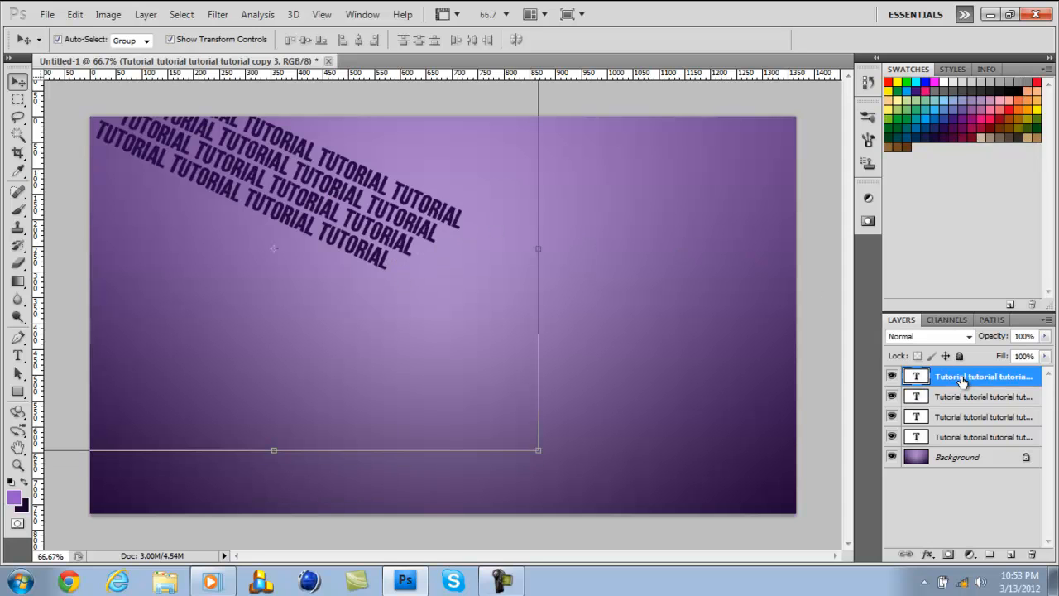
{"action": "left_click", "coordinate": [976, 436], "text": "shift"}
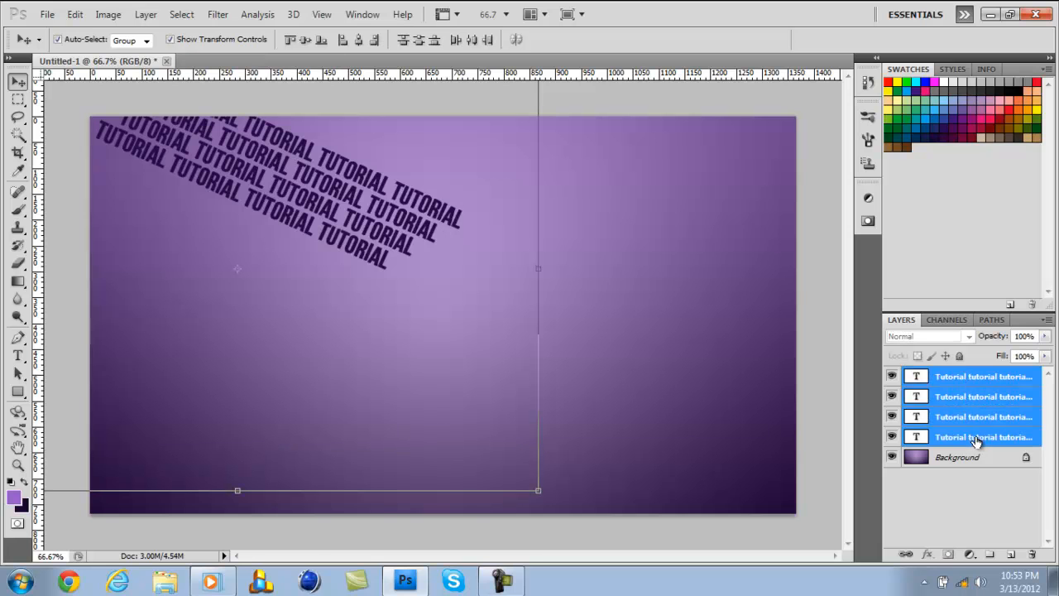
{"action": "right_click", "coordinate": [965, 400]}
{"action": "left_click", "coordinate": [857, 158]}
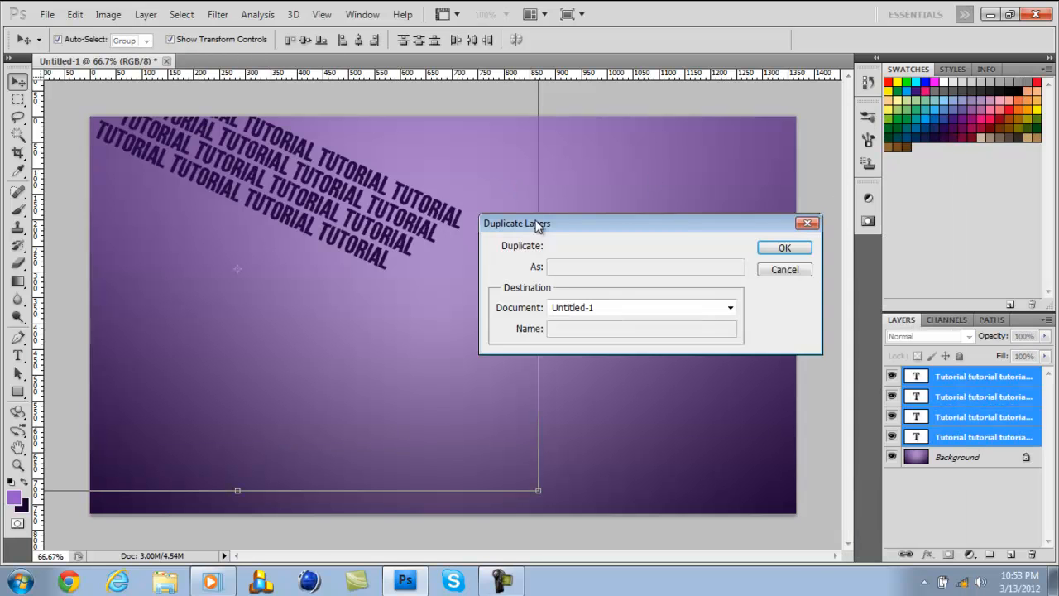
{"action": "left_click", "coordinate": [786, 244]}
{"action": "left_click_drag", "start_coordinate": [345, 196], "coordinate": [199, 220]}
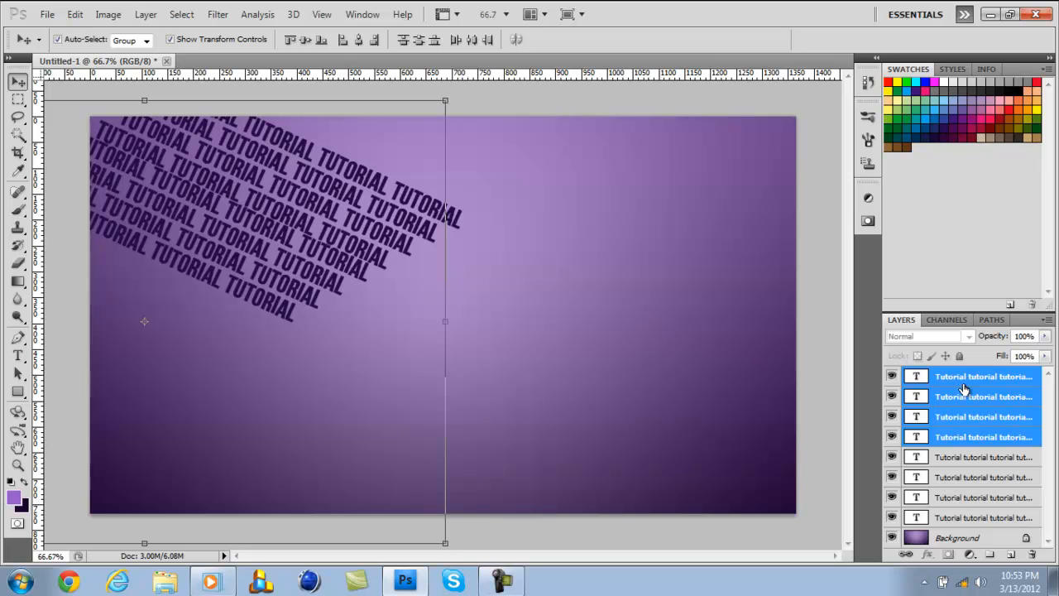
- Duplicate all eight TUTORIAL text layers and move the copies down and to the left to extend the diagonal pattern
{"action": "left_click", "coordinate": [956, 378]}
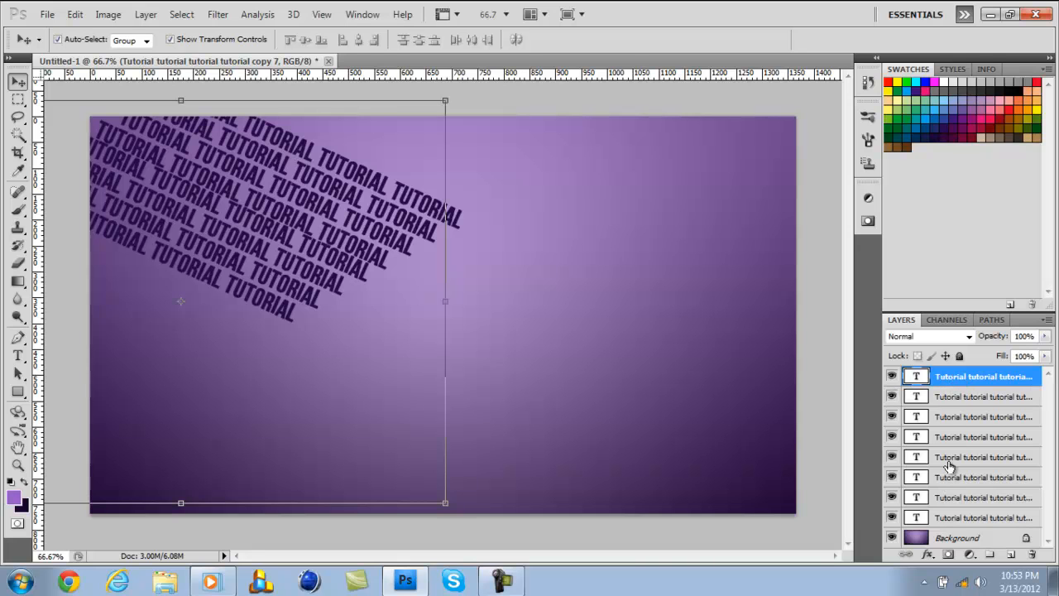
{"action": "left_click", "coordinate": [970, 518], "text": "shift"}
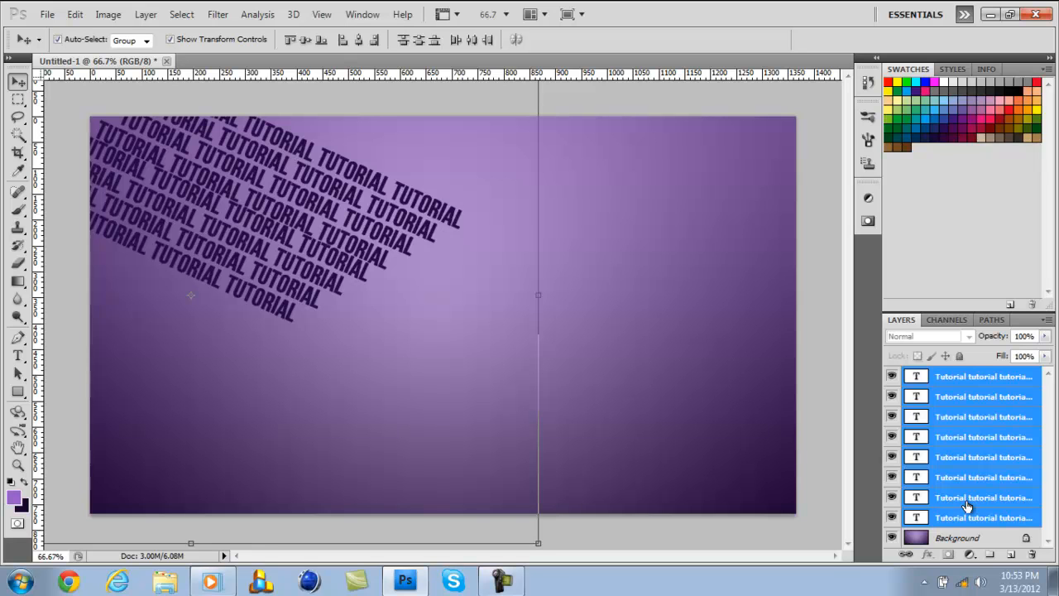
{"action": "right_click", "coordinate": [962, 435]}
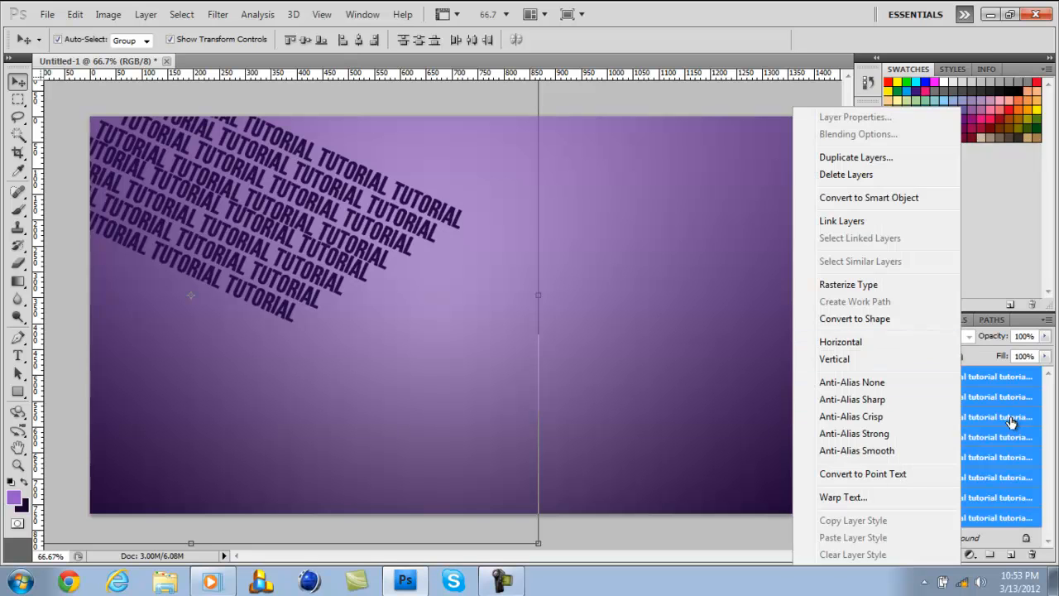
{"action": "left_click", "coordinate": [973, 391]}
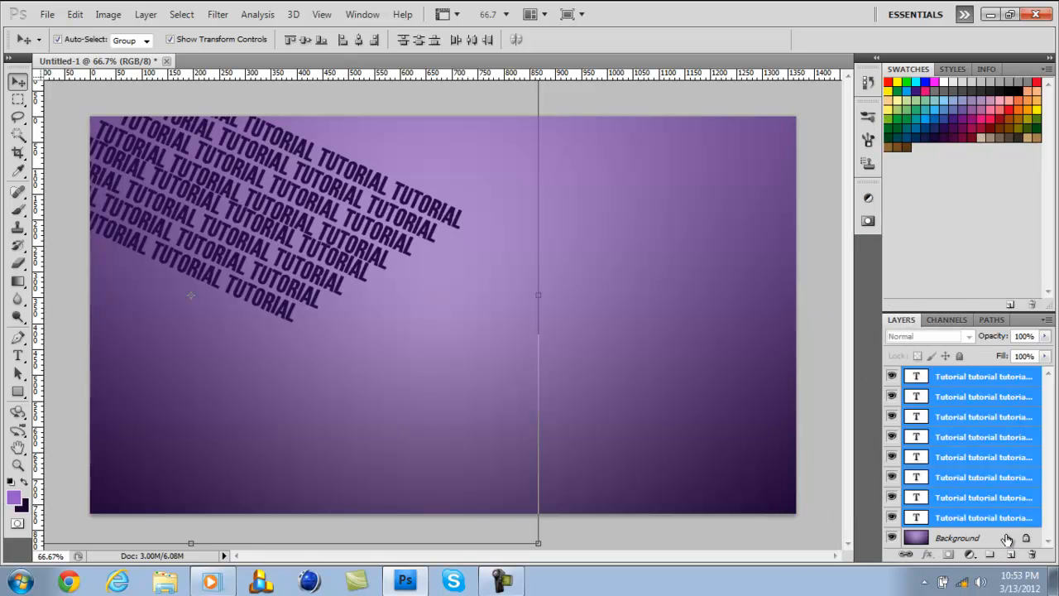
{"action": "right_click", "coordinate": [966, 416]}
{"action": "left_click", "coordinate": [860, 157]}
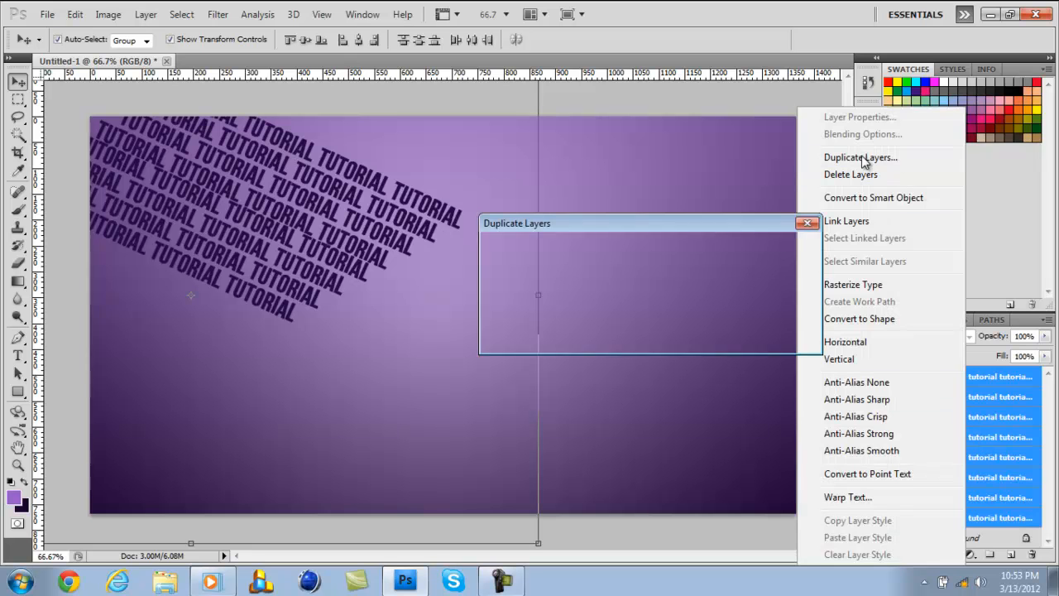
{"action": "left_click", "coordinate": [782, 247]}
{"action": "left_click_drag", "start_coordinate": [343, 202], "coordinate": [125, 308]}
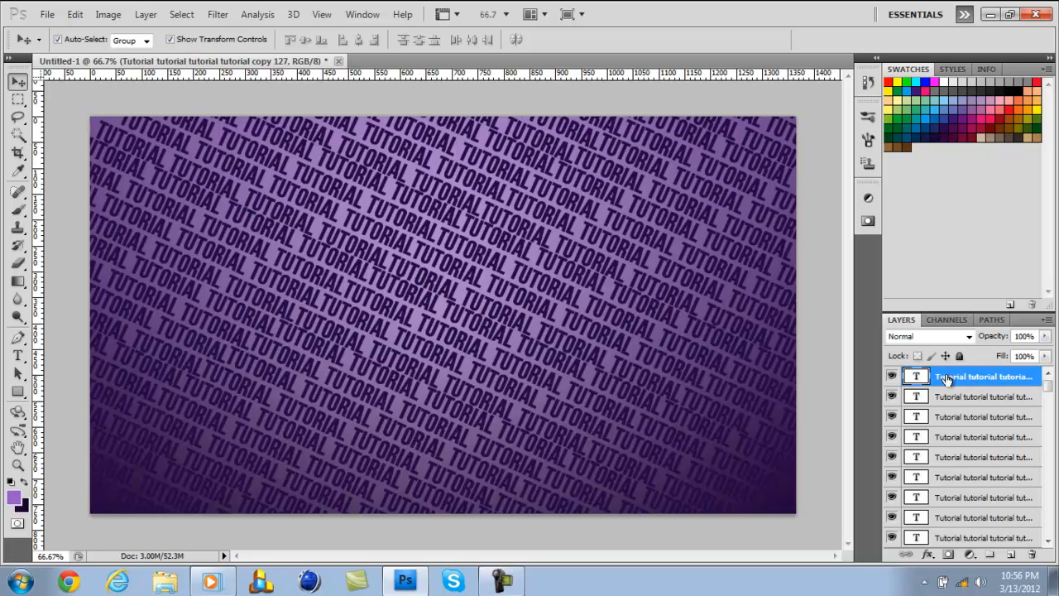
- Create a layer group, put all the TUTORIAL text layers into it, and collapse it
{"action": "mouse_move", "coordinate": [1047, 389]}
{"action": "left_mouse_down"}
{"action": "mouse_move", "coordinate": [1047, 522]}
{"action": "mouse_move", "coordinate": [1044, 373]}
{"action": "left_mouse_up"}
{"action": "left_click", "coordinate": [989, 554]}
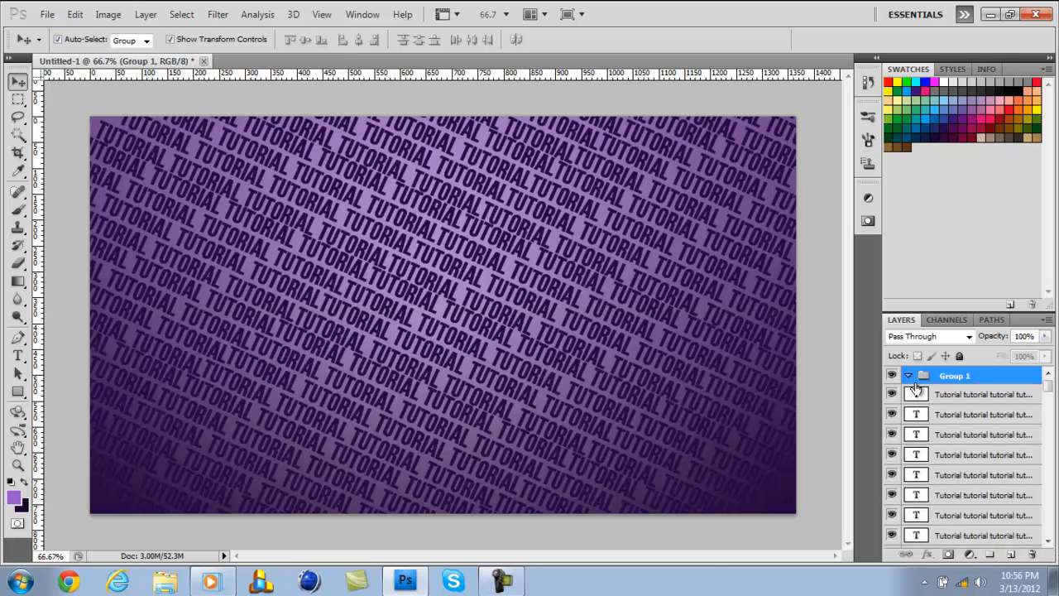
{"action": "left_click", "coordinate": [942, 397]}
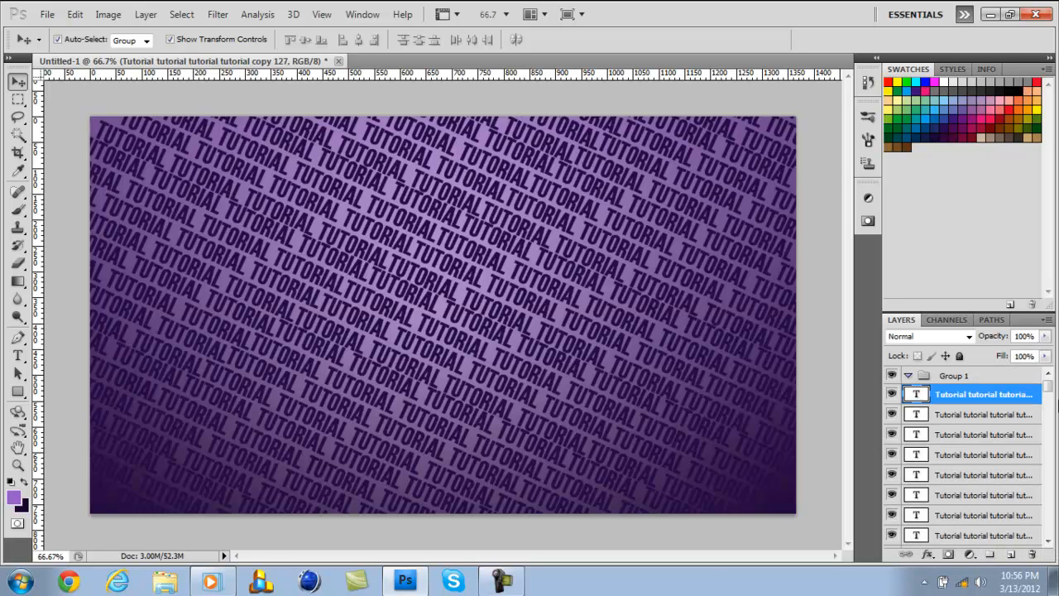
{"action": "mouse_move", "coordinate": [1048, 389]}
{"action": "left_mouse_down"}
{"action": "mouse_move", "coordinate": [1050, 537]}
{"action": "mouse_move", "coordinate": [1044, 374]}
{"action": "left_mouse_up"}
{"action": "left_click", "coordinate": [983, 517], "text": "shift"}
{"action": "left_click_drag", "start_coordinate": [948, 395], "coordinate": [955, 381]}
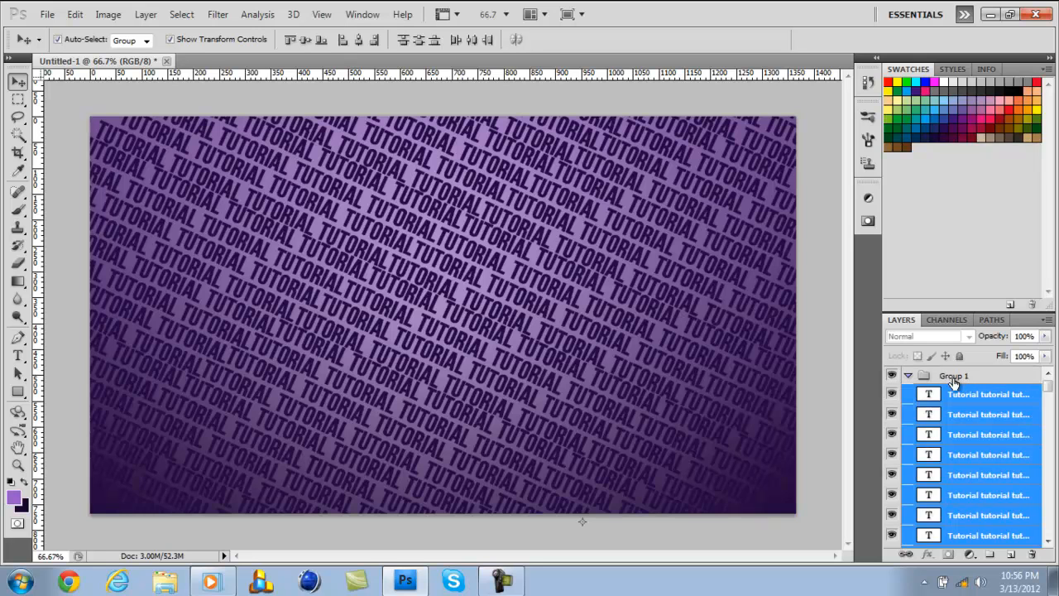
{"action": "left_click", "coordinate": [909, 375]}
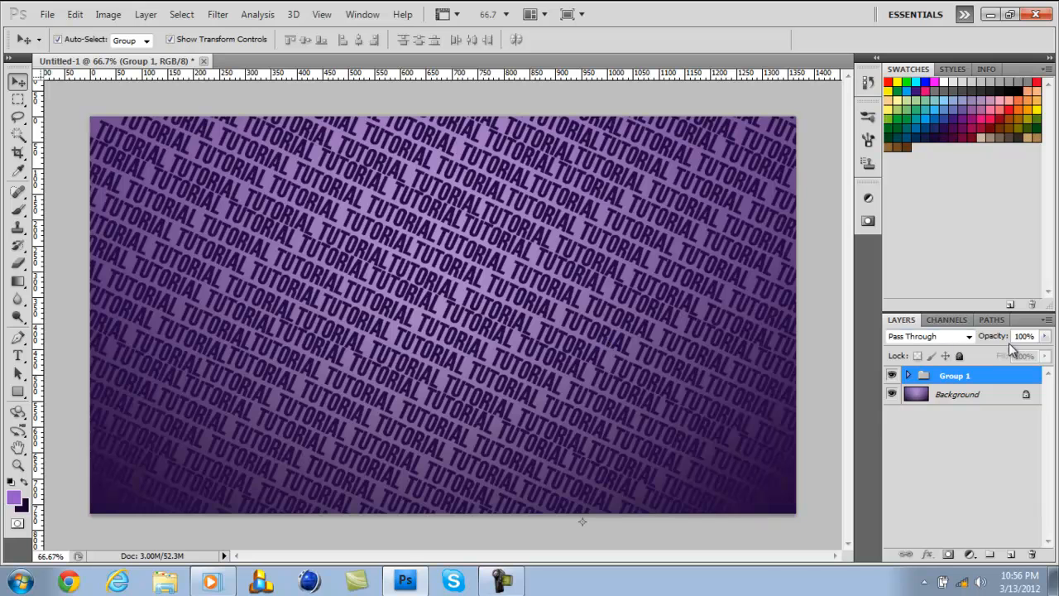
- Set the opacity of the TUTORIAL text group to 44% and add a new empty layer above it
{"action": "left_click_drag", "start_coordinate": [998, 339], "coordinate": [954, 339]}
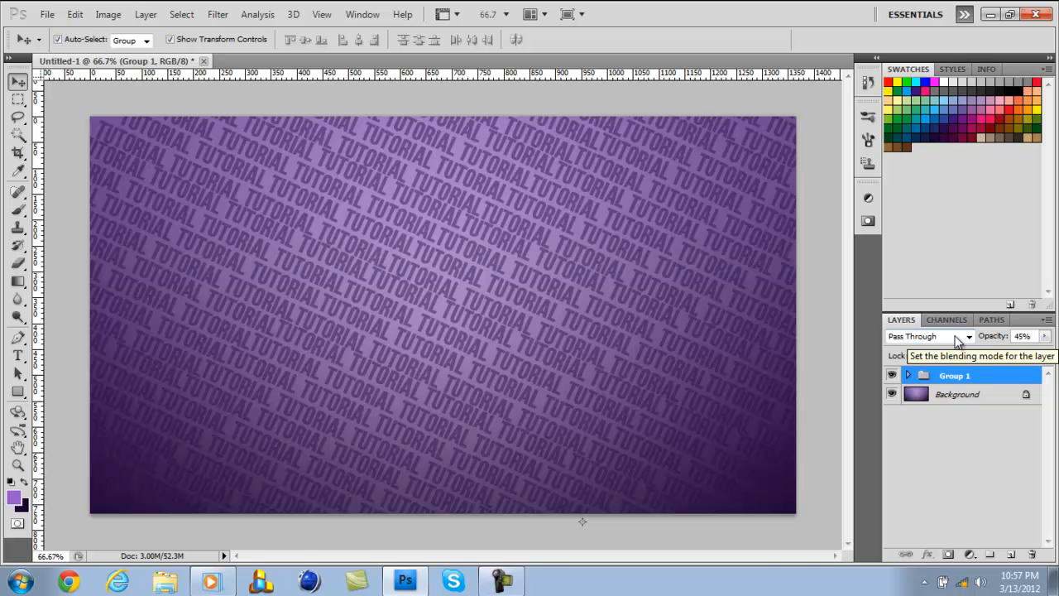
{"action": "left_click_drag", "start_coordinate": [993, 338], "coordinate": [973, 339]}
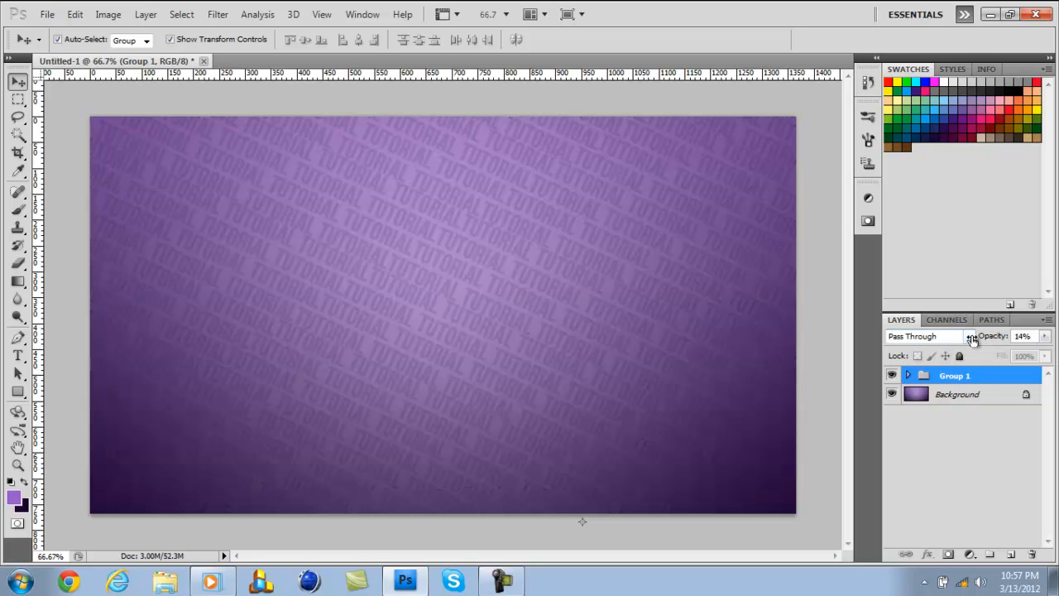
{"action": "left_click_drag", "start_coordinate": [972, 339], "coordinate": [995, 339]}
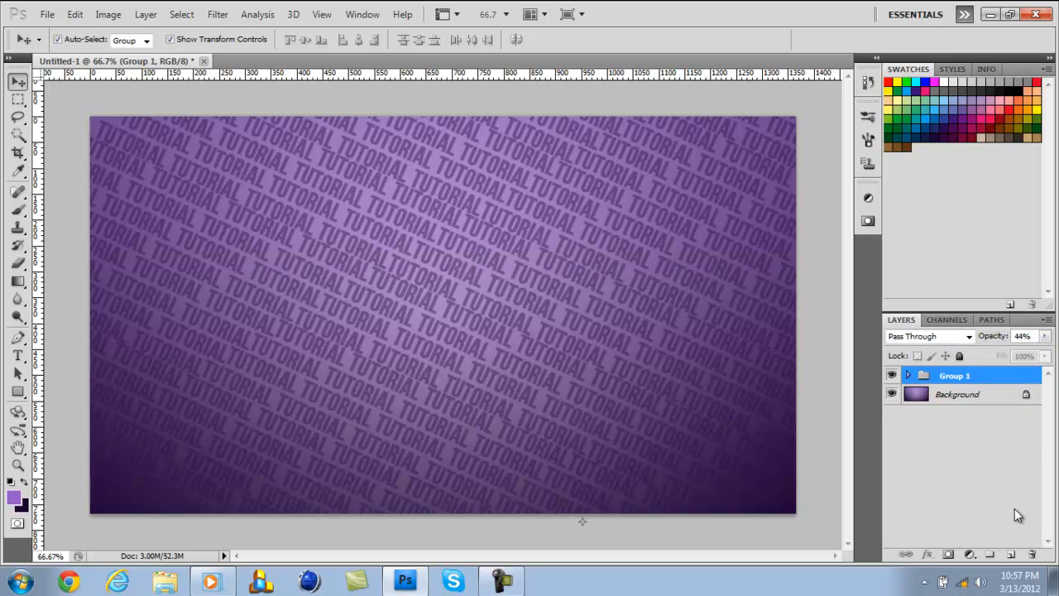
{"action": "left_click", "coordinate": [1010, 554]}
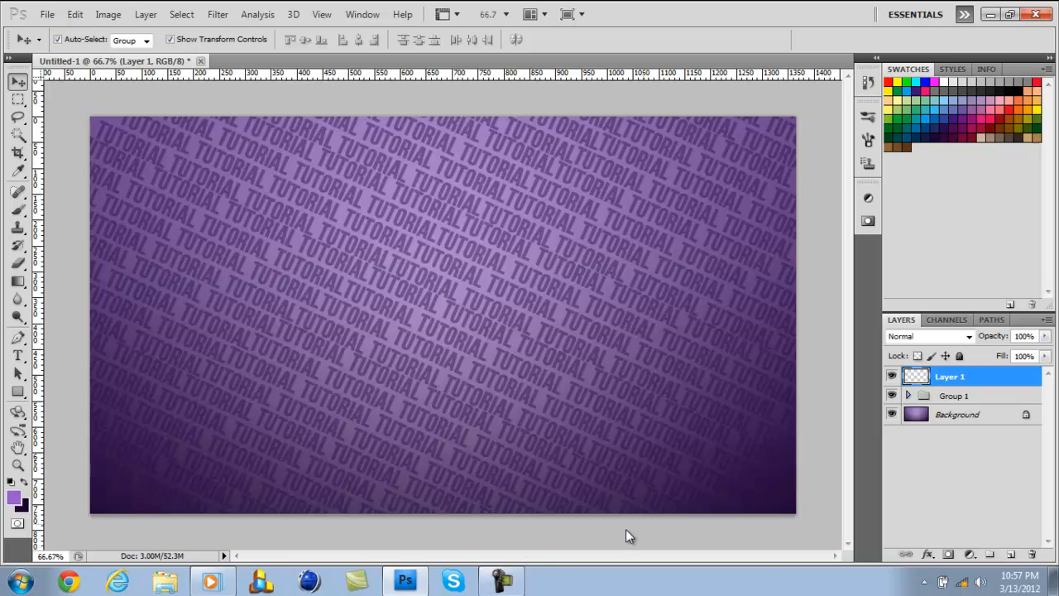
- Switch to Windows Explorer and open the "Easy and fast" scene from Pictures, 8,000 GFX Pack =D, C4D Materials in CINEMA 4D, dismissing the missing-plugin warning
{"action": "left_click", "coordinate": [165, 582]}
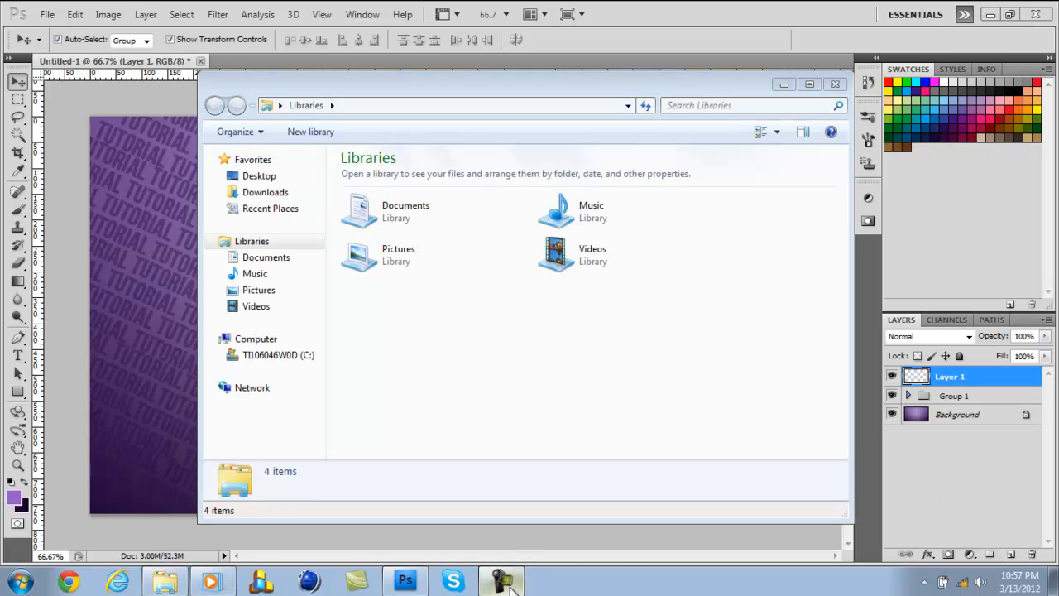
{"action": "left_click", "coordinate": [405, 261]}
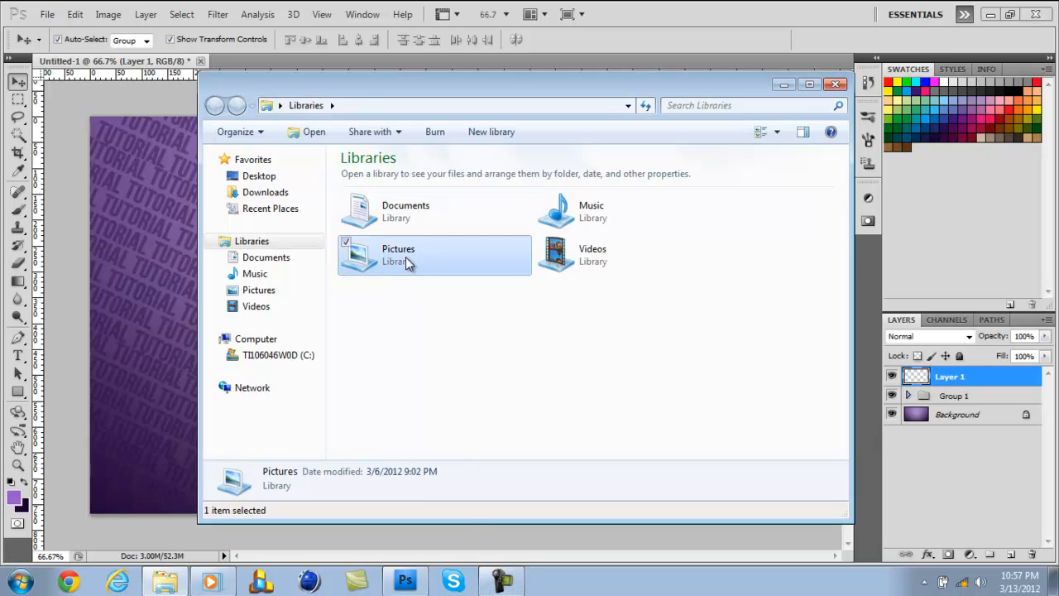
{"action": "double_click", "coordinate": [405, 261]}
{"action": "left_click", "coordinate": [466, 229]}
{"action": "double_click", "coordinate": [466, 229]}
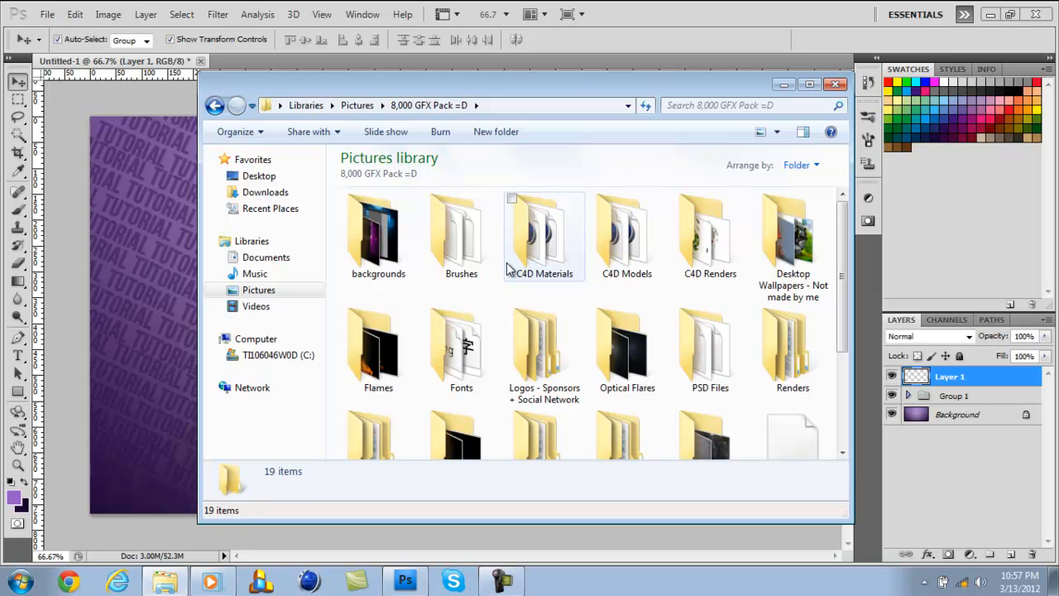
{"action": "left_click", "coordinate": [549, 263]}
{"action": "double_click", "coordinate": [548, 263]}
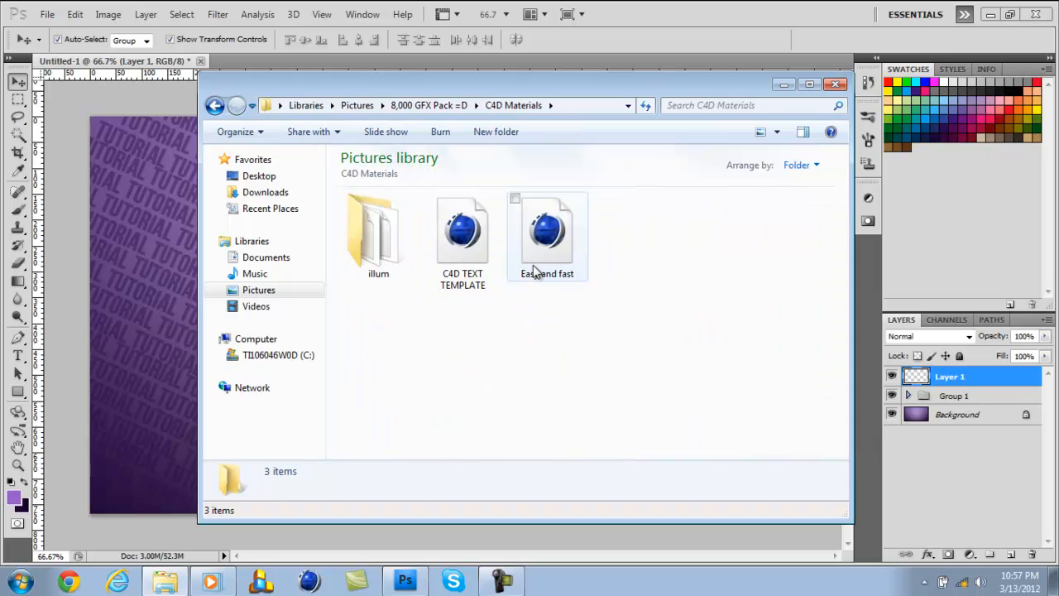
{"action": "double_click", "coordinate": [531, 252]}
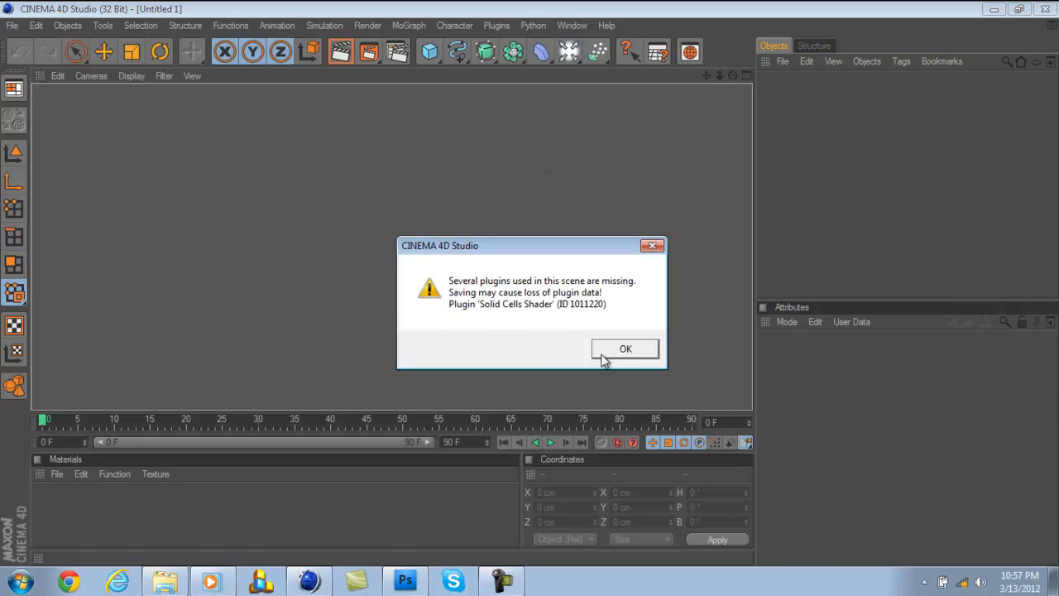
{"action": "left_click", "coordinate": [629, 350]}
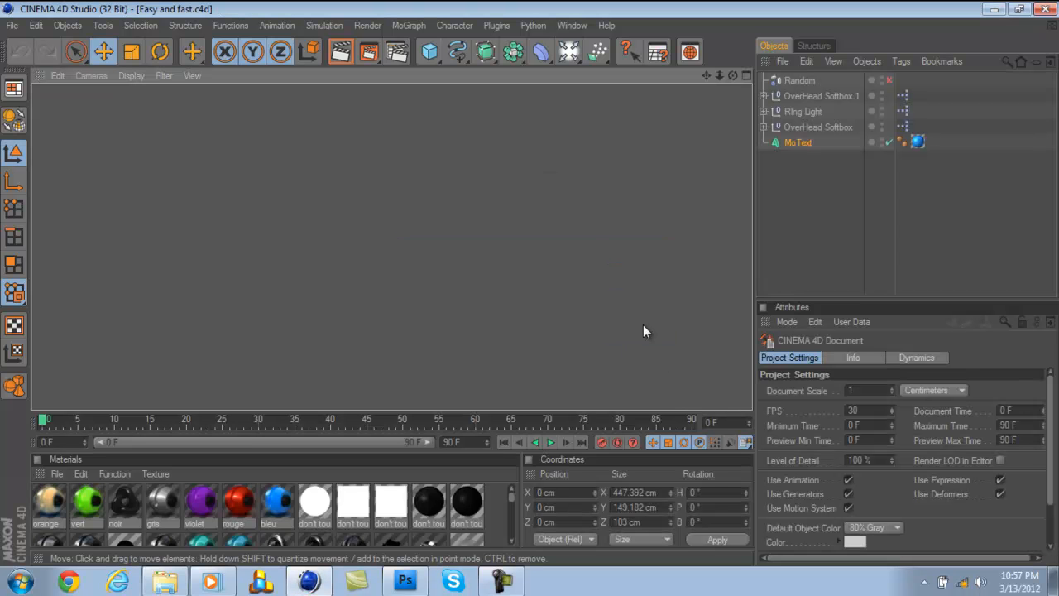
- Change the MoText object's text from SNIPES to "Tutorial"
{"action": "left_click", "coordinate": [511, 541]}
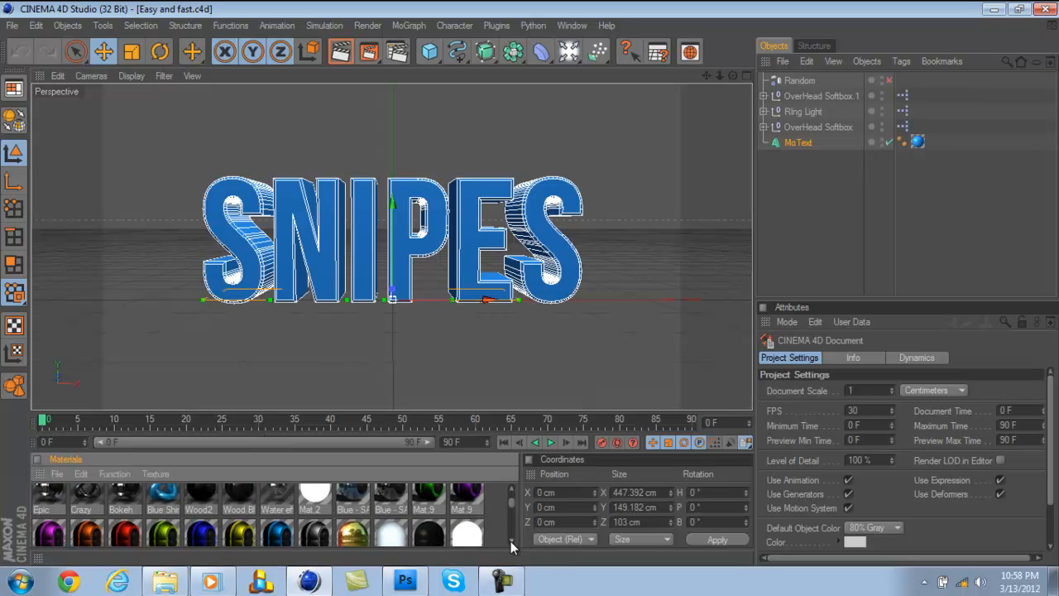
{"action": "left_click", "coordinate": [513, 542]}
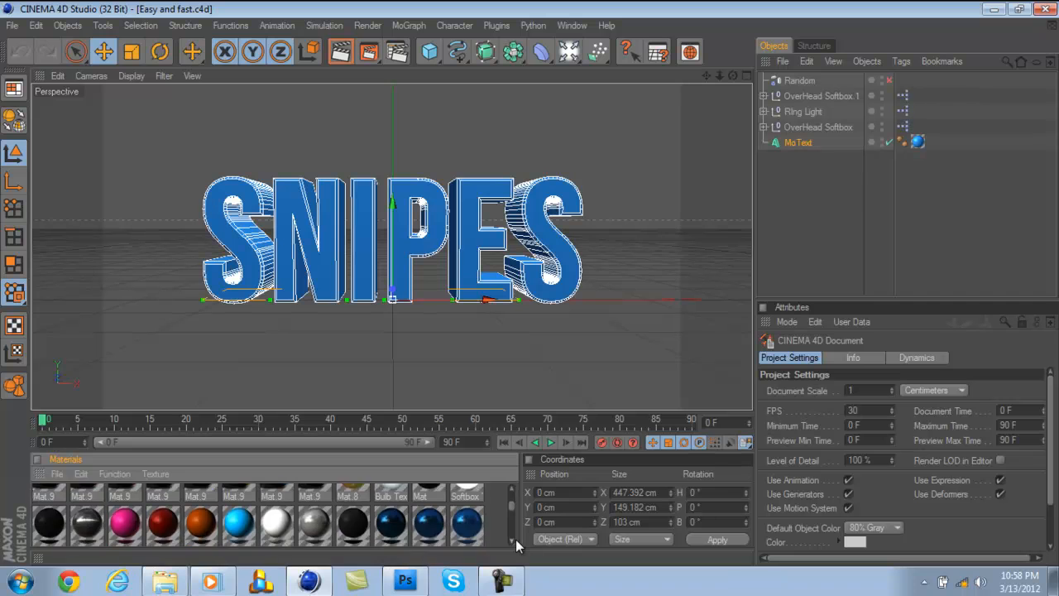
{"action": "left_click", "coordinate": [796, 141]}
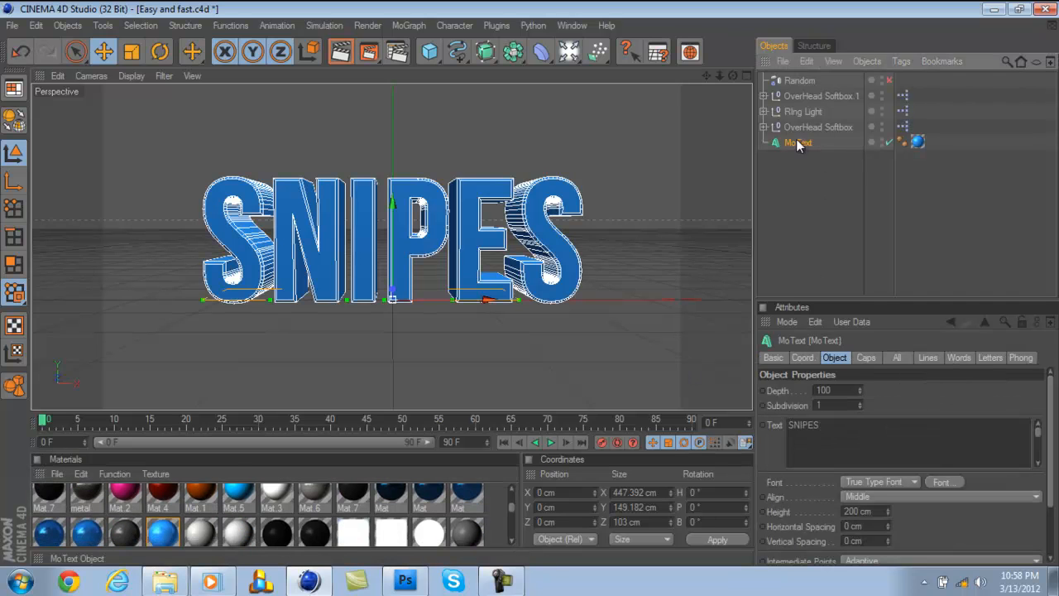
{"action": "double_click", "coordinate": [796, 140]}
{"action": "key", "text": "Return"}
{"action": "left_click", "coordinate": [409, 25]}
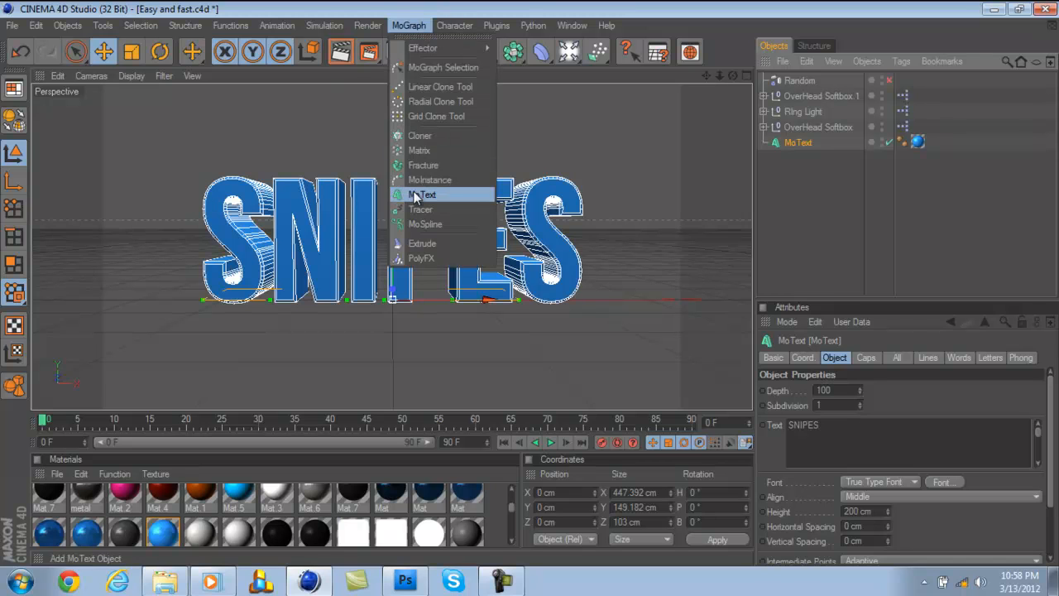
{"action": "left_click", "coordinate": [803, 184]}
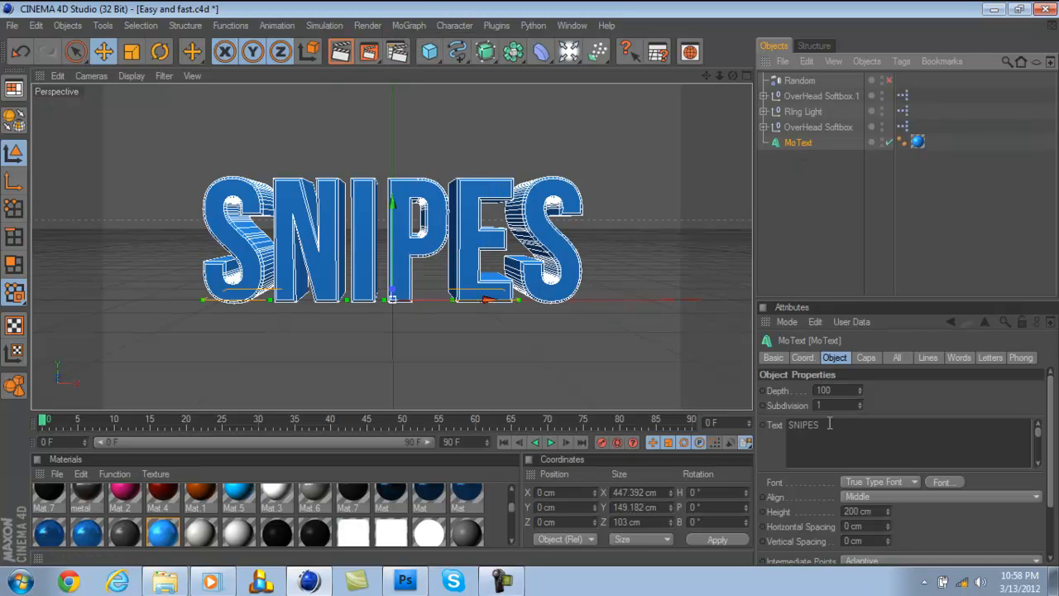
{"action": "left_click_drag", "start_coordinate": [828, 424], "coordinate": [709, 422]}
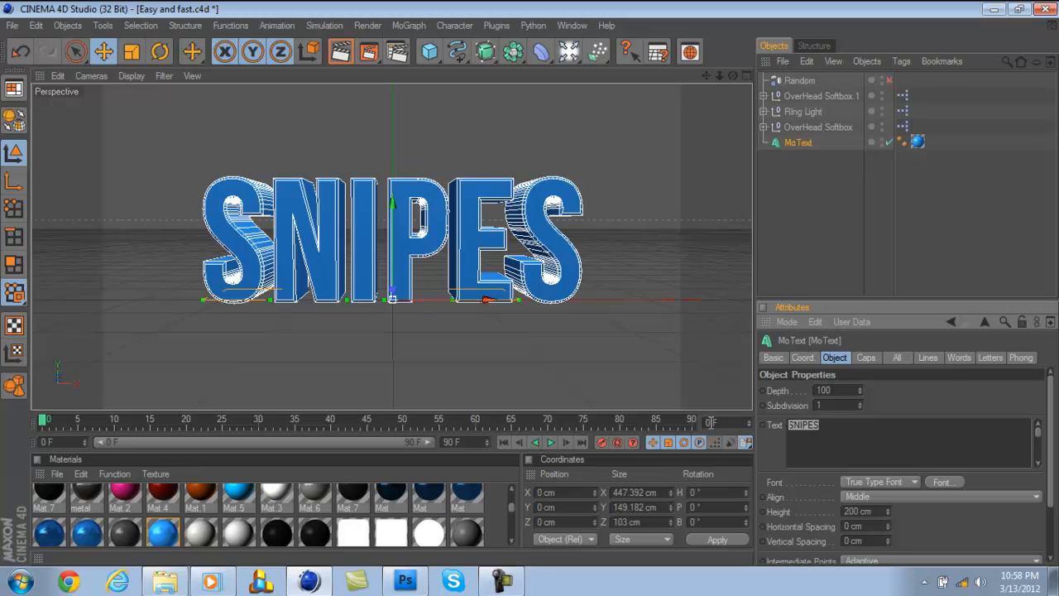
{"action": "type", "text": "Tutorial"}
{"action": "left_click", "coordinate": [900, 396]}
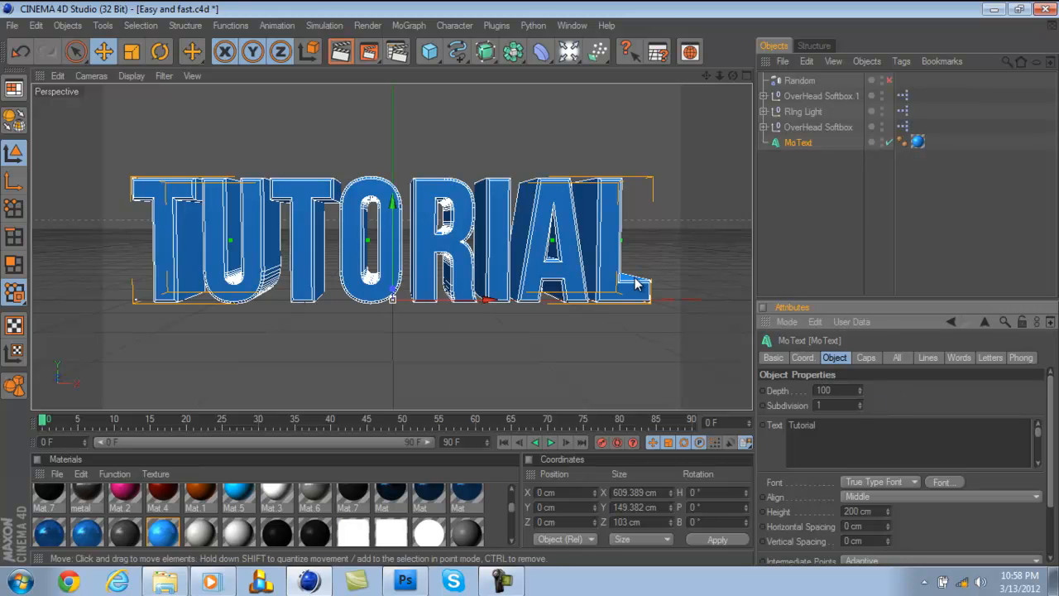
- Try rendering the Tutorial text to the Picture Viewer, accepting the missing-texture warning, and stop the render
{"action": "left_click", "coordinate": [368, 51]}
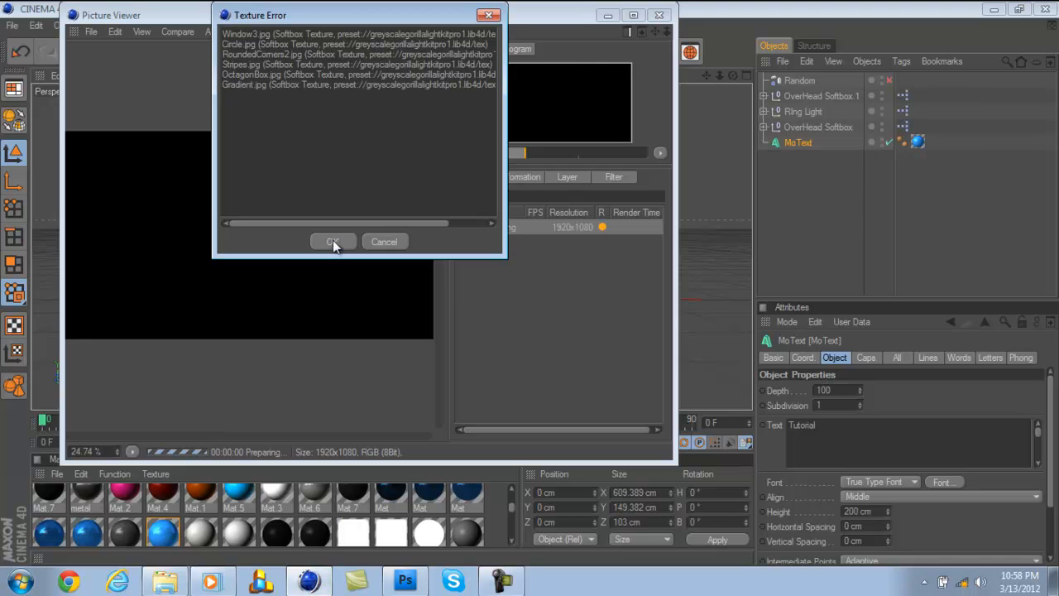
{"action": "left_click", "coordinate": [331, 241]}
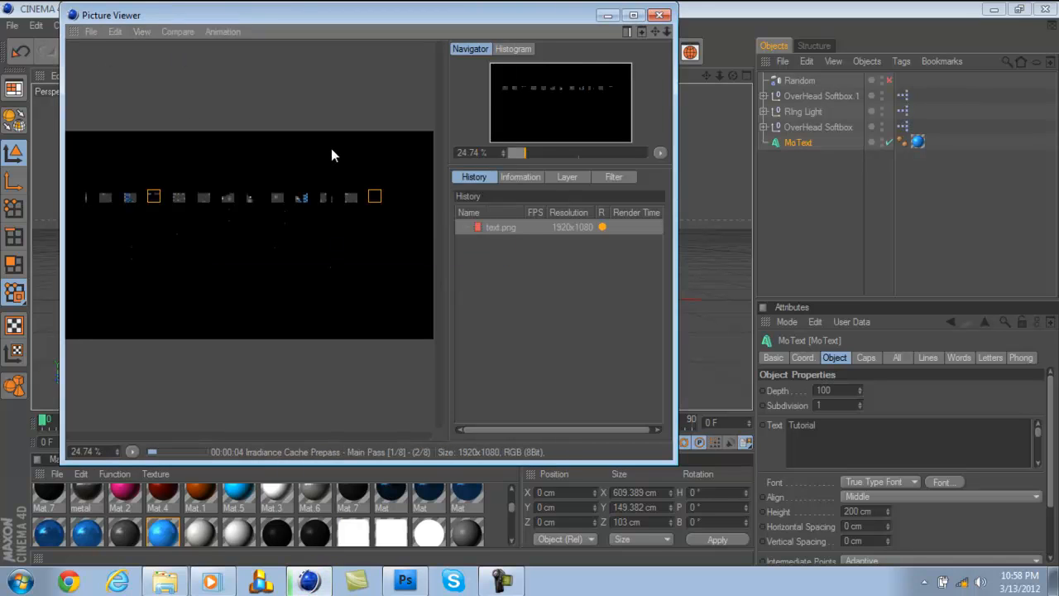
{"action": "left_click", "coordinate": [660, 16]}
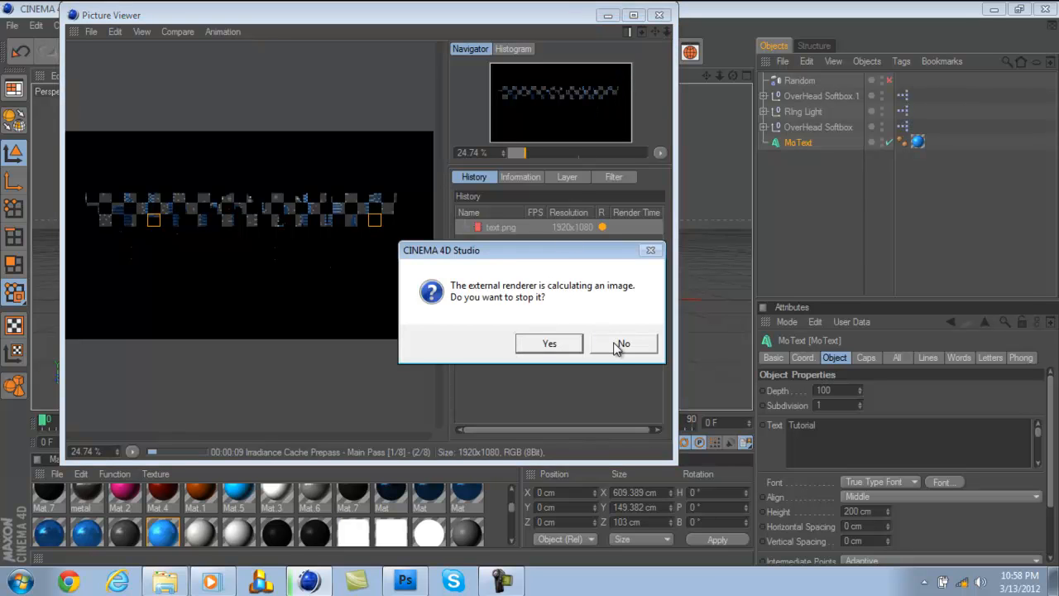
{"action": "left_click", "coordinate": [560, 344]}
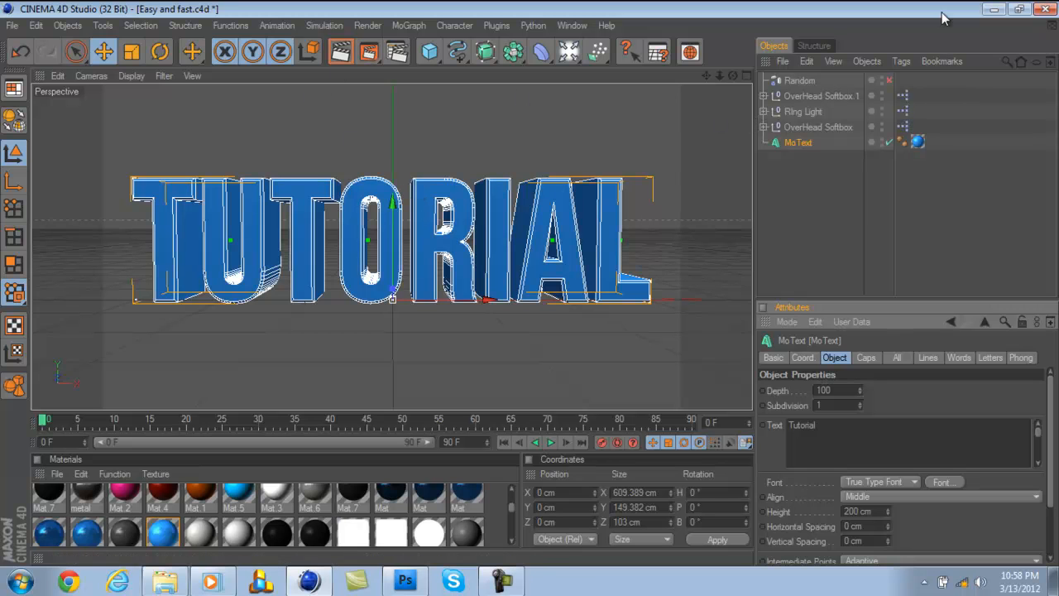
- Return from CINEMA 4D to Photoshop, closing the Windows Explorer window after a look at the Pictures library
{"action": "left_click", "coordinate": [990, 14]}
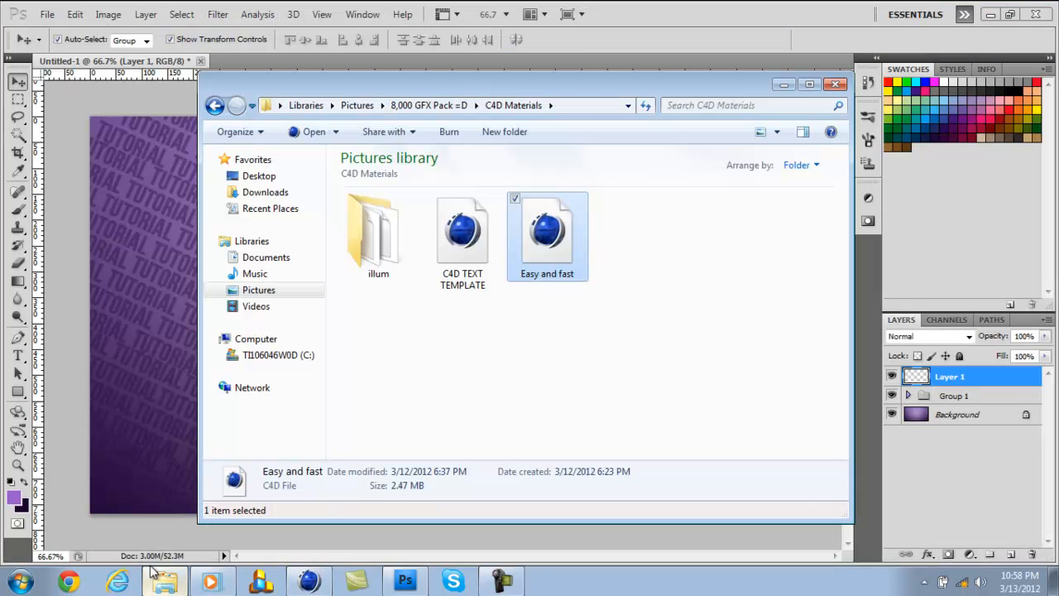
{"action": "left_click", "coordinate": [271, 291]}
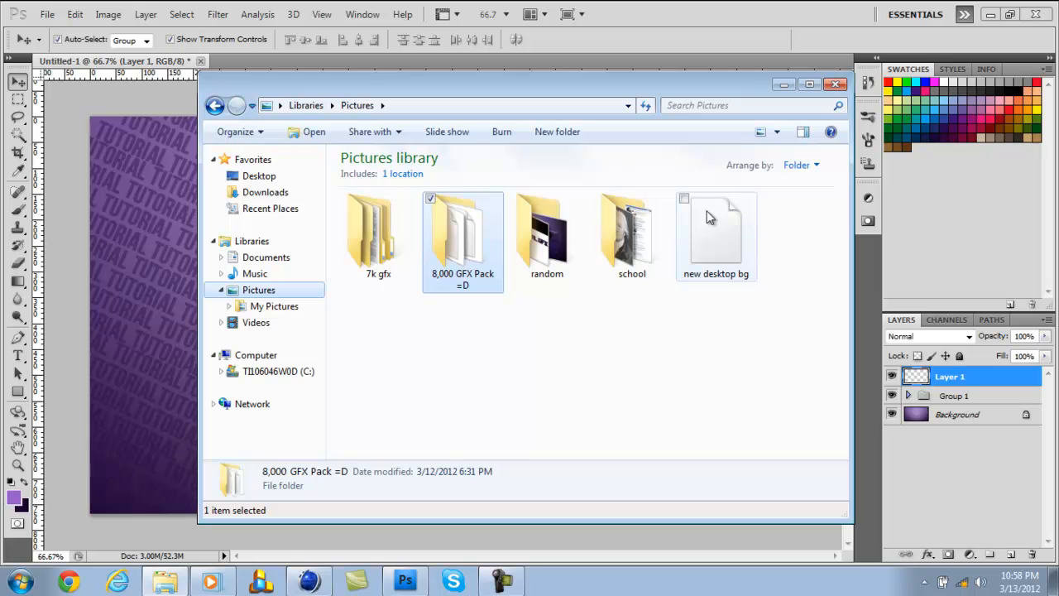
{"action": "left_click", "coordinate": [835, 85]}
- Open the FLEX DESIGNS image text1 from the random folder in the Pictures library, dismissing the Layer Style dialog
{"action": "left_click", "coordinate": [47, 15]}
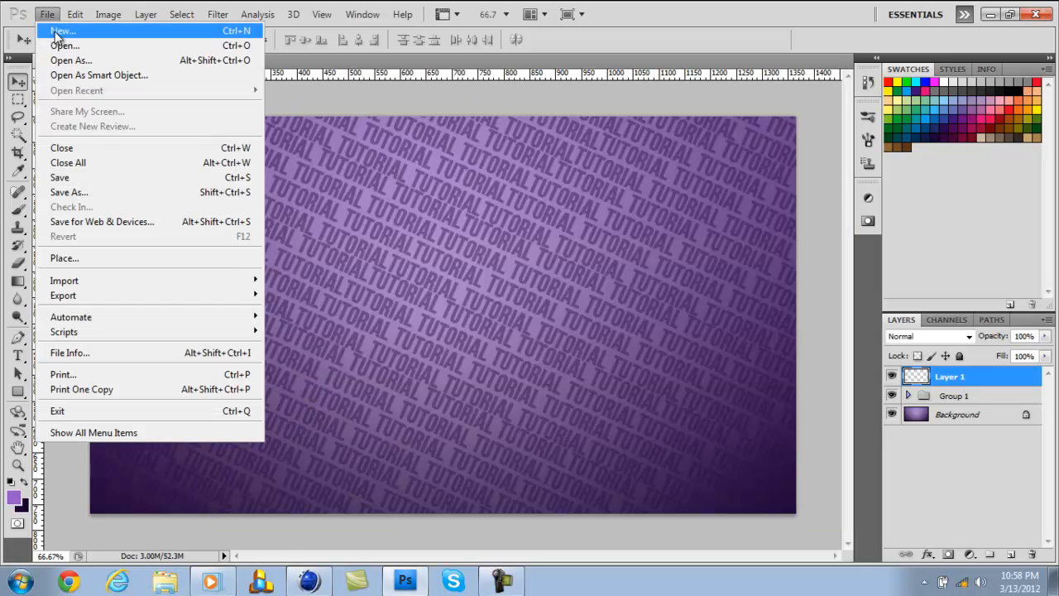
{"action": "left_click", "coordinate": [64, 45]}
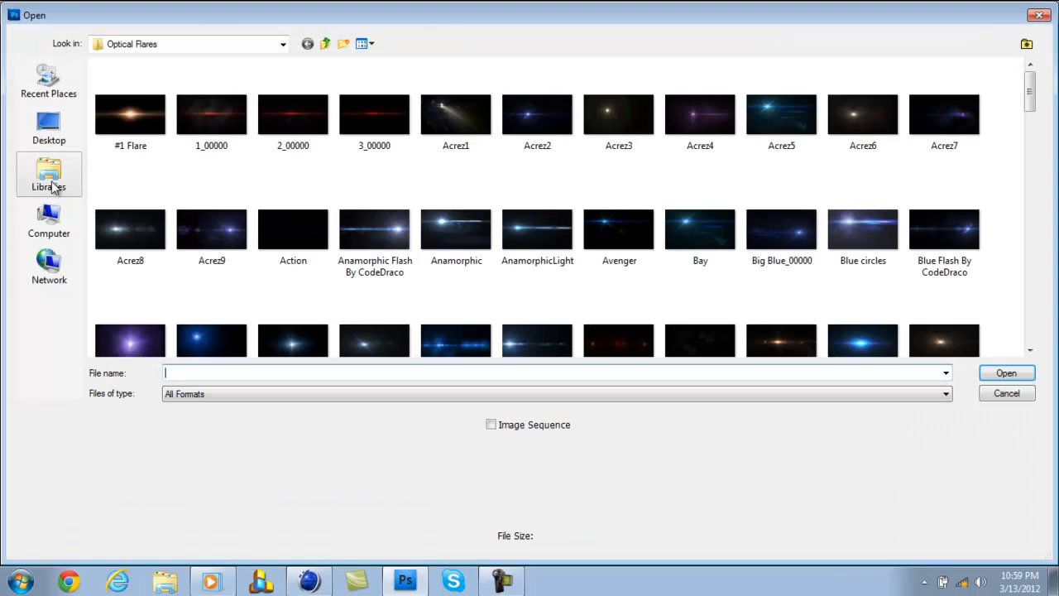
{"action": "left_click", "coordinate": [56, 180]}
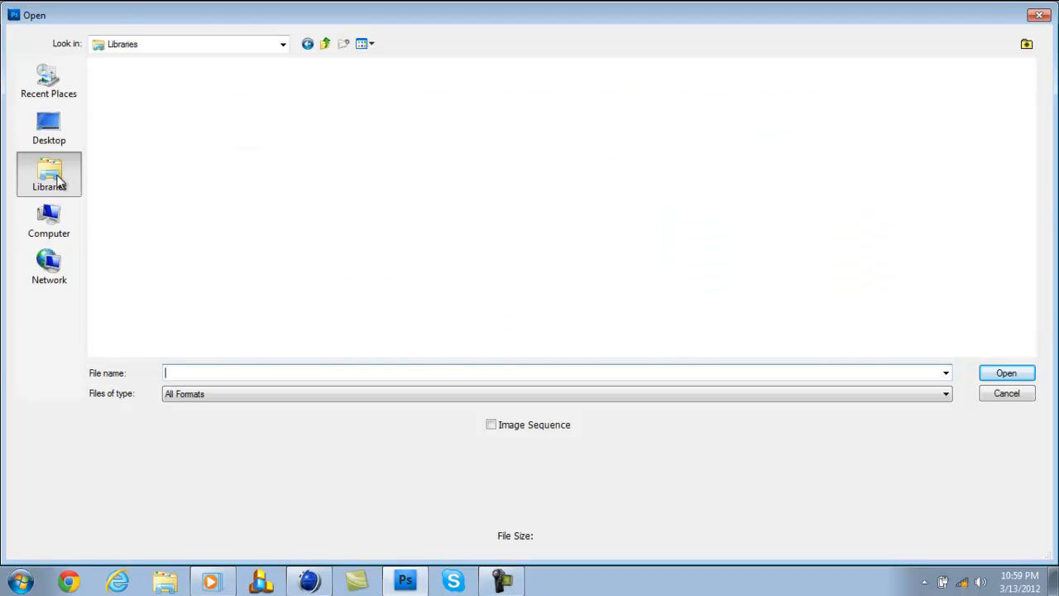
{"action": "double_click", "coordinate": [486, 94]}
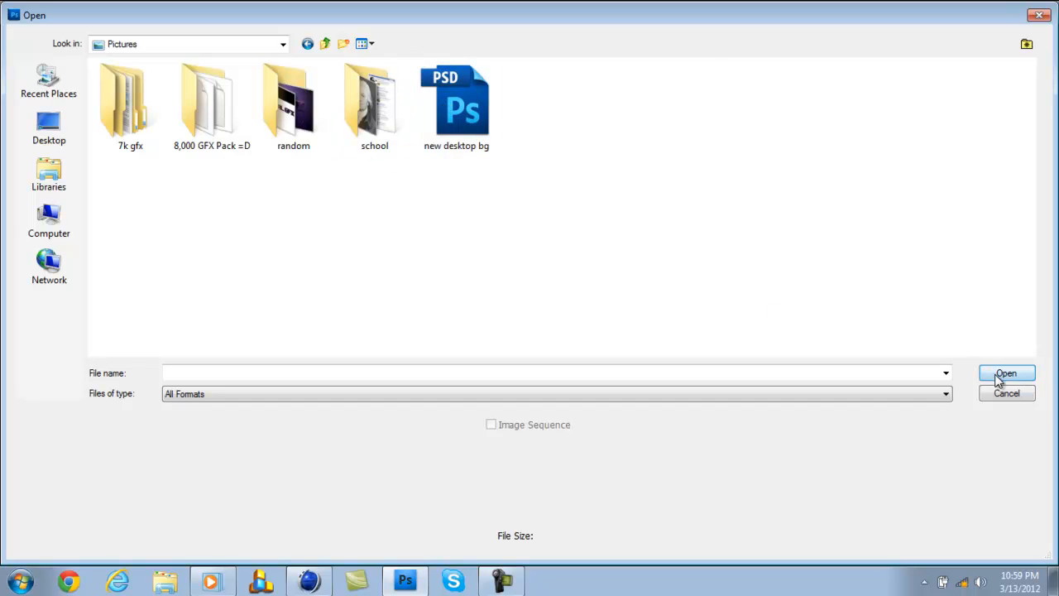
{"action": "double_click", "coordinate": [287, 116]}
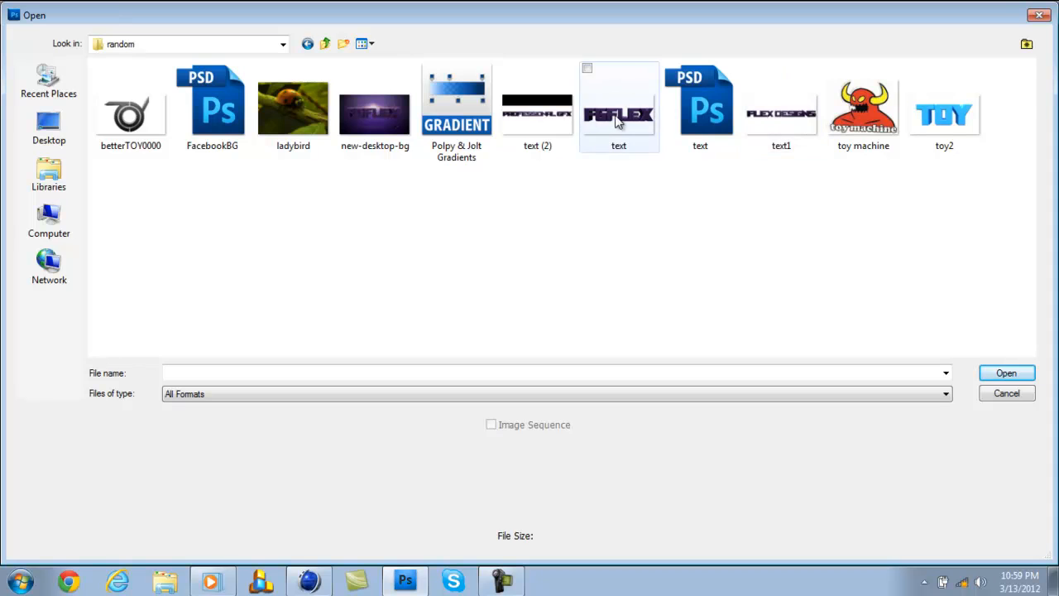
{"action": "left_click", "coordinate": [806, 124]}
{"action": "left_click", "coordinate": [1022, 374]}
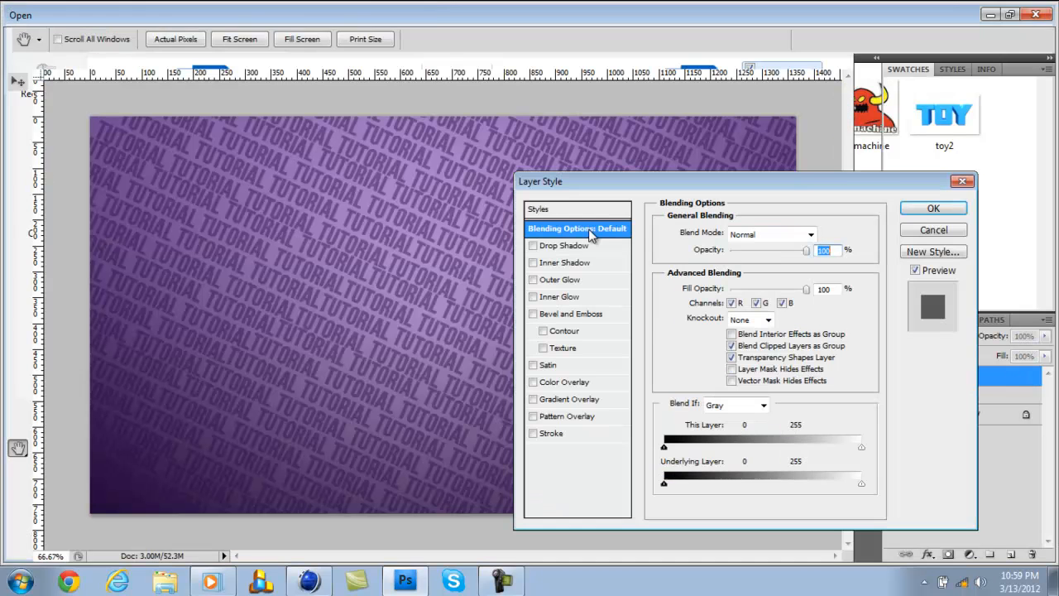
{"action": "left_click", "coordinate": [959, 183]}
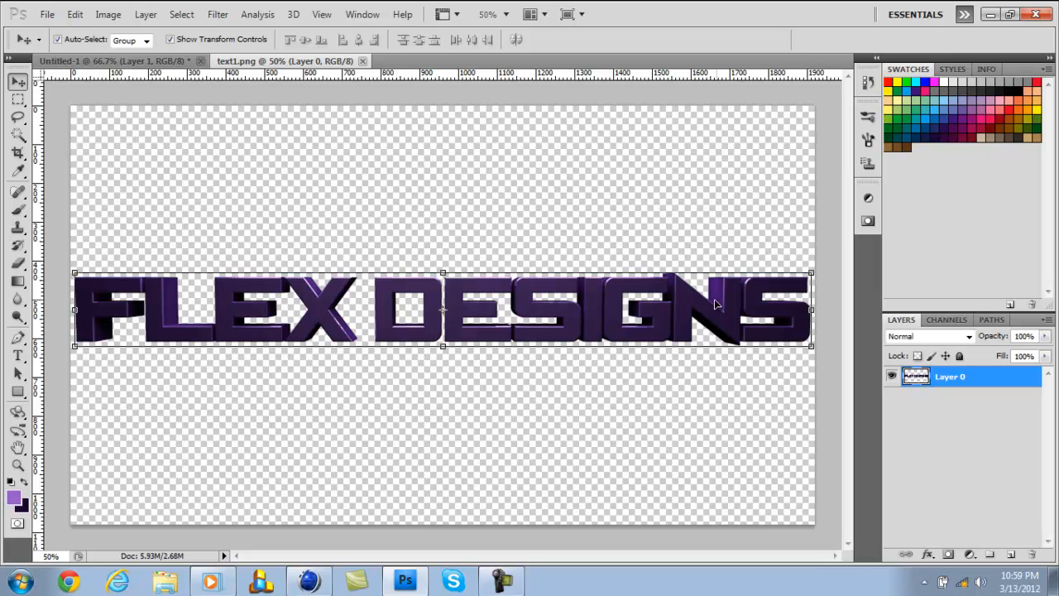
- Copy the FLEX DESIGNS text layer from text1.png into the Untitled-1 wallpaper and shift it to the left
{"action": "left_click_drag", "start_coordinate": [466, 295], "coordinate": [261, 161]}
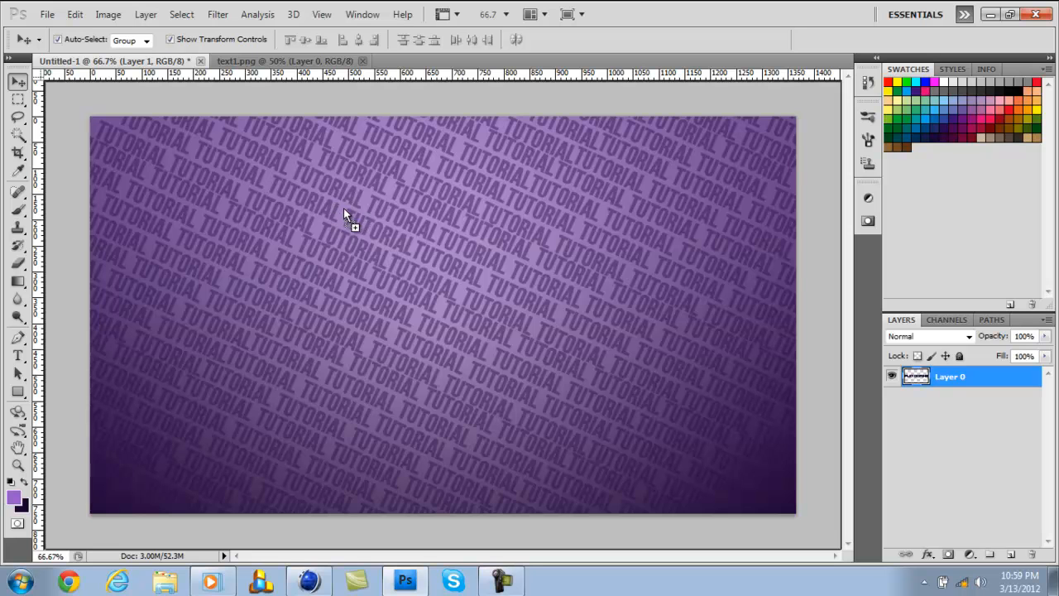
{"action": "left_click_drag", "start_coordinate": [342, 201], "coordinate": [342, 201]}
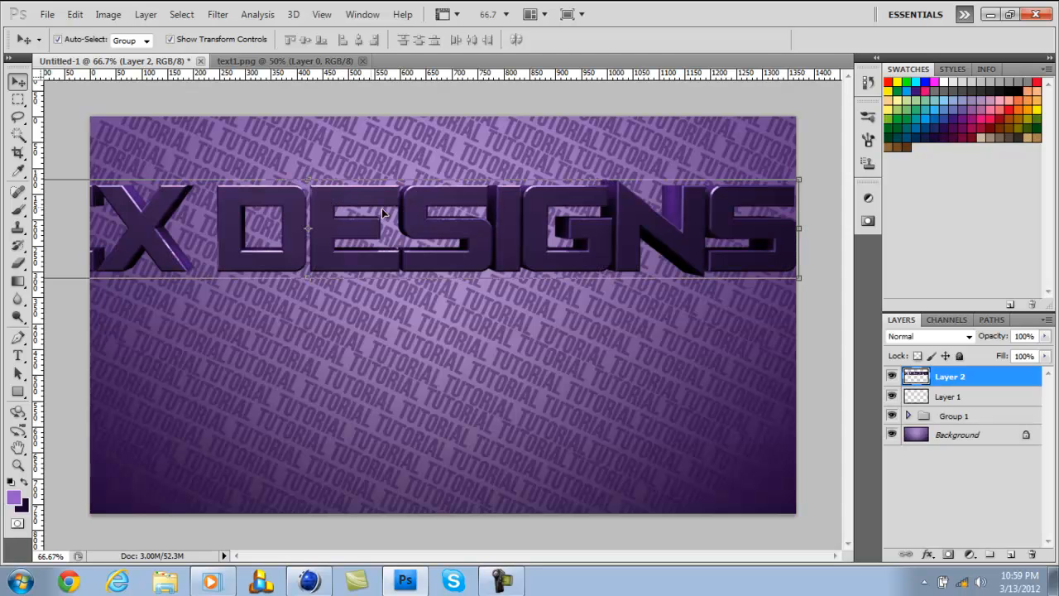
{"action": "left_click_drag", "start_coordinate": [469, 230], "coordinate": [368, 231]}
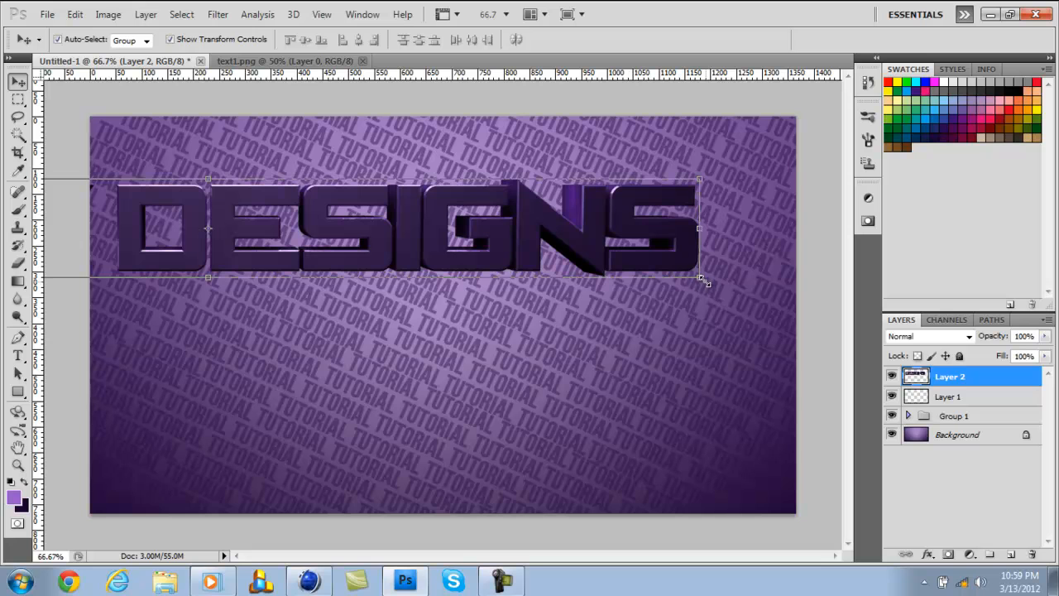
- Scale the FLEX DESIGNS text to 52.09% width and 74.16% height, centre it horizontally slightly above the middle, and apply the transformation
{"action": "left_click_drag", "start_coordinate": [672, 279], "coordinate": [229, 252]}
{"action": "left_click_drag", "start_coordinate": [155, 219], "coordinate": [627, 295]}
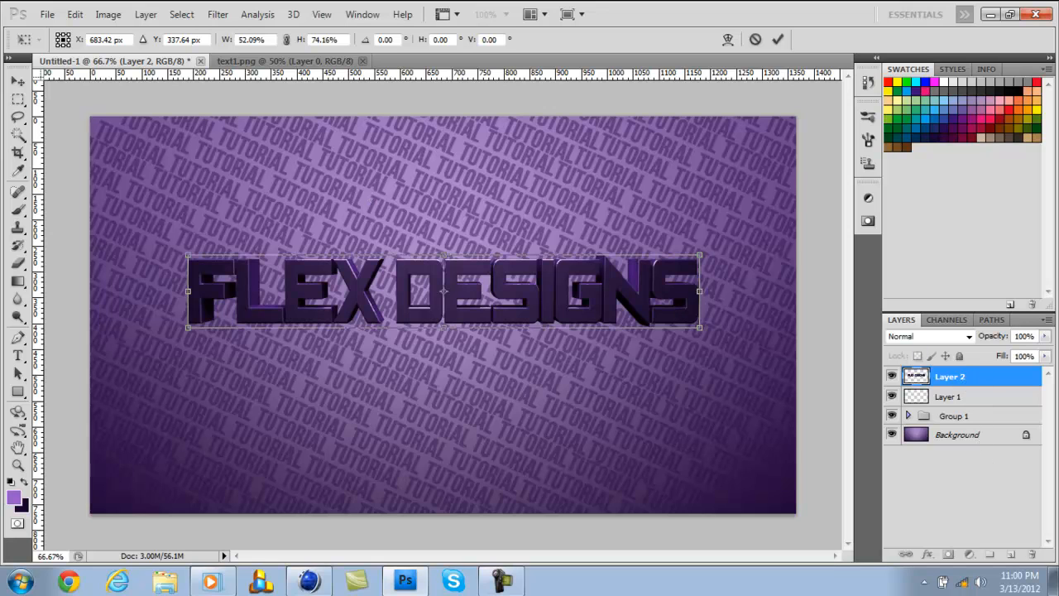
{"action": "left_click", "coordinate": [17, 82]}
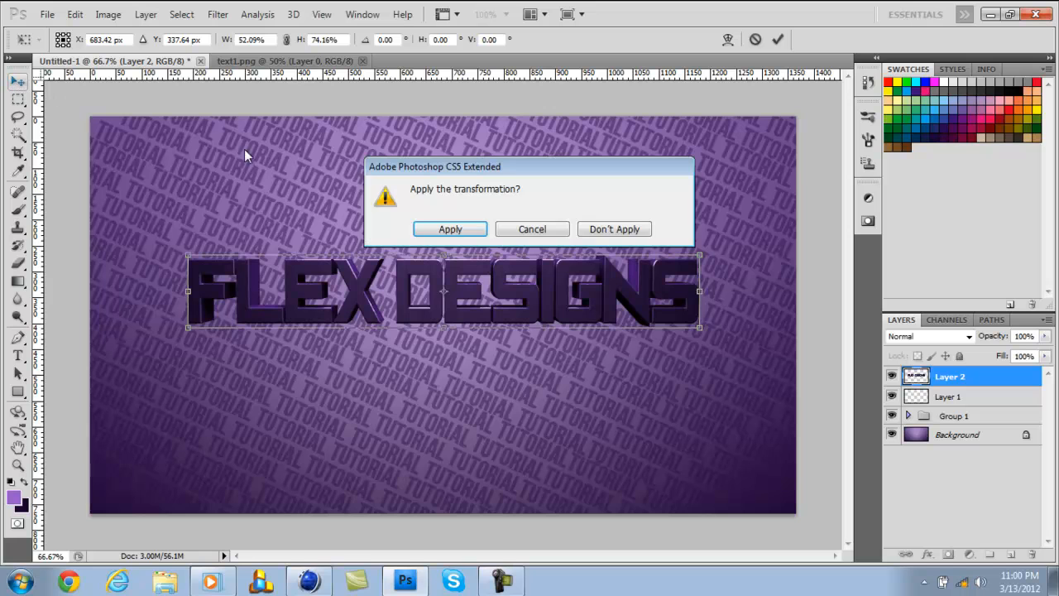
{"action": "left_click", "coordinate": [449, 229]}
- Duplicate the FLEX DESIGNS layer, rotate the copy by -10.93° and apply the transformation
{"action": "left_click_drag", "start_coordinate": [957, 380], "coordinate": [985, 482]}
{"action": "left_click_drag", "start_coordinate": [979, 368], "coordinate": [1010, 554]}
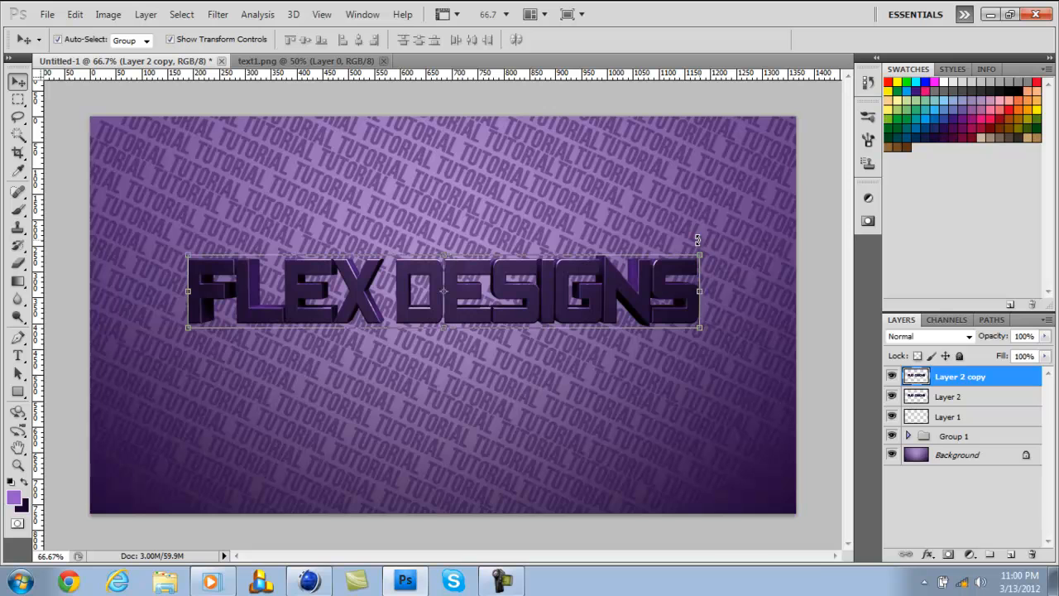
{"action": "left_click_drag", "start_coordinate": [697, 239], "coordinate": [685, 193]}
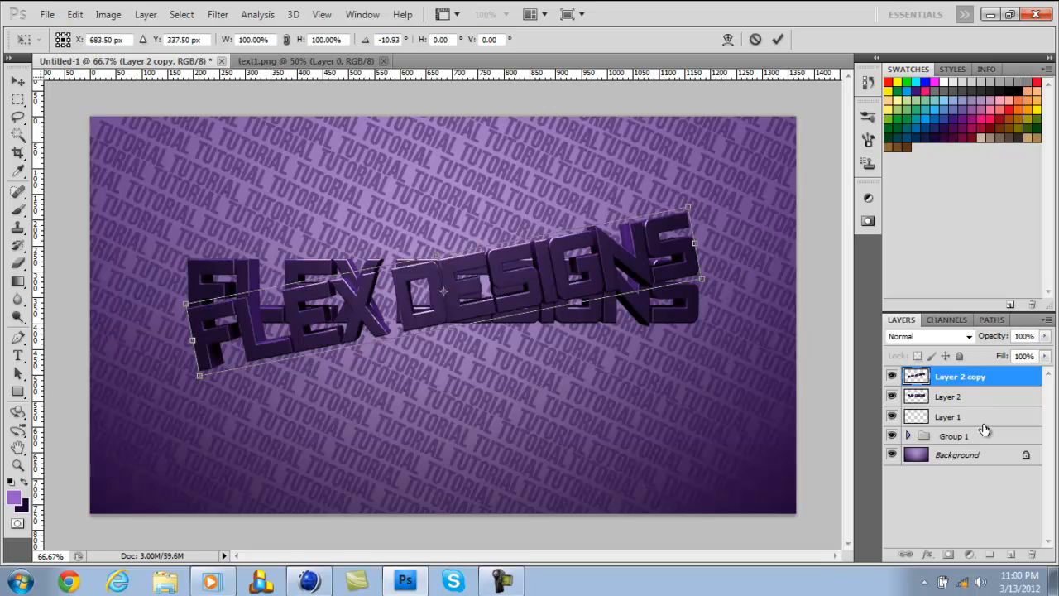
{"action": "left_click", "coordinate": [19, 77]}
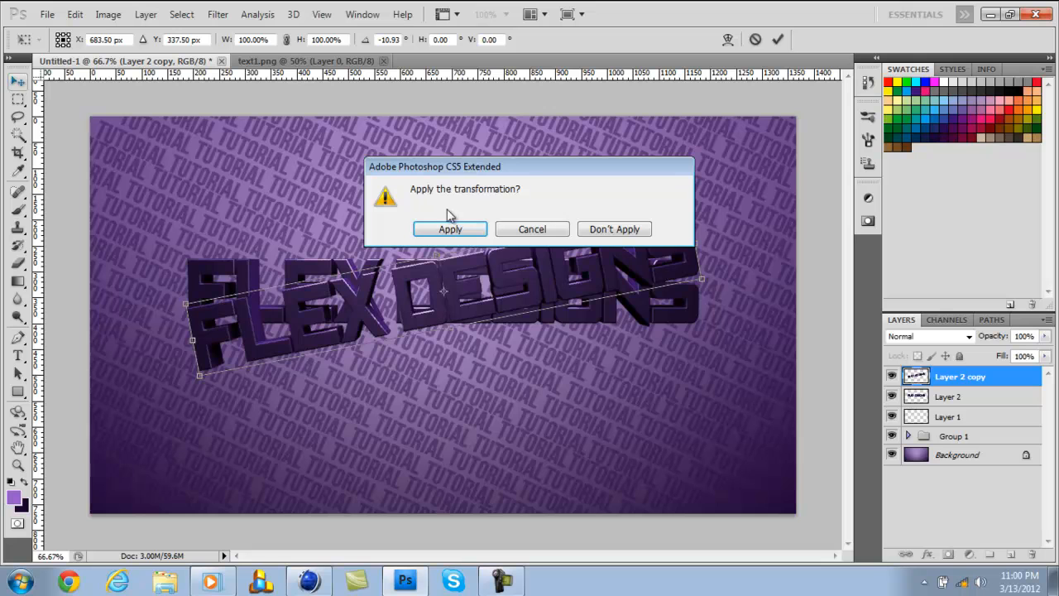
{"action": "key", "text": "Return"}
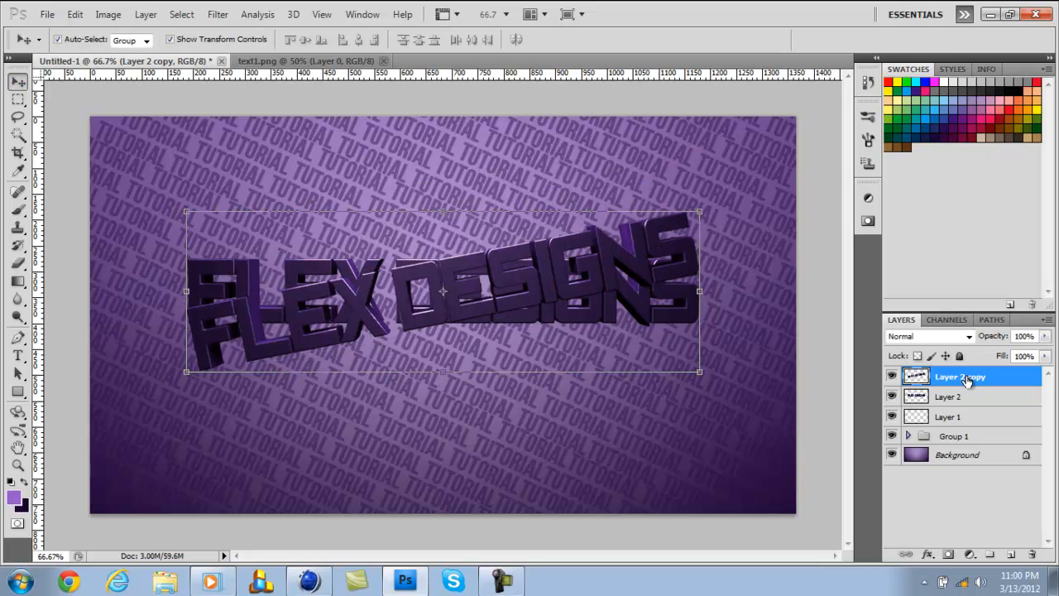
- Duplicate the tilted FLEX DESIGNS copy and move the original Layer 2 to the top of the layer stack
{"action": "left_click_drag", "start_coordinate": [1013, 555], "coordinate": [1012, 555]}
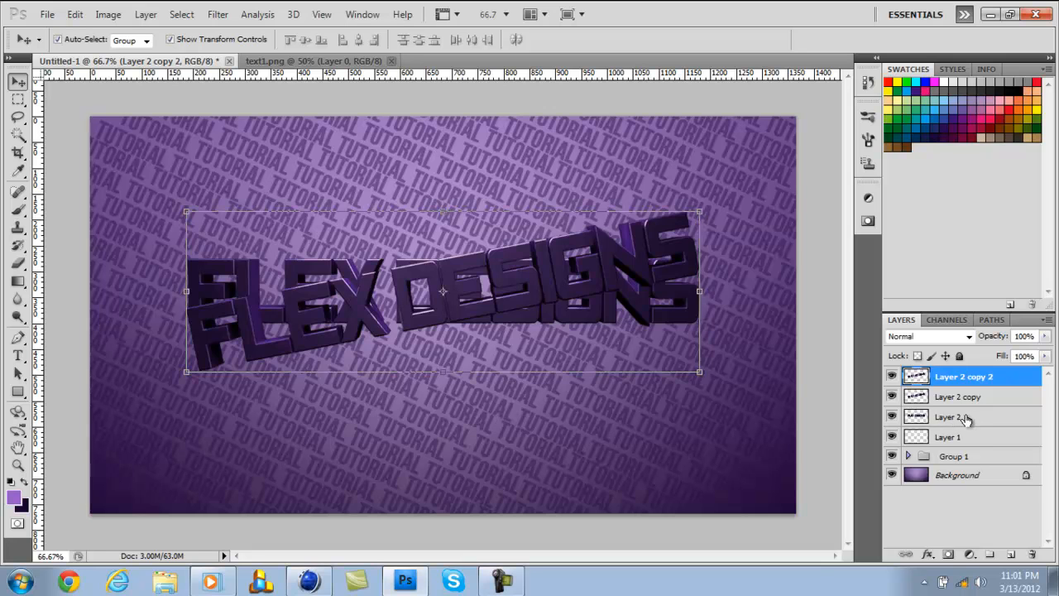
{"action": "left_click_drag", "start_coordinate": [954, 420], "coordinate": [958, 376]}
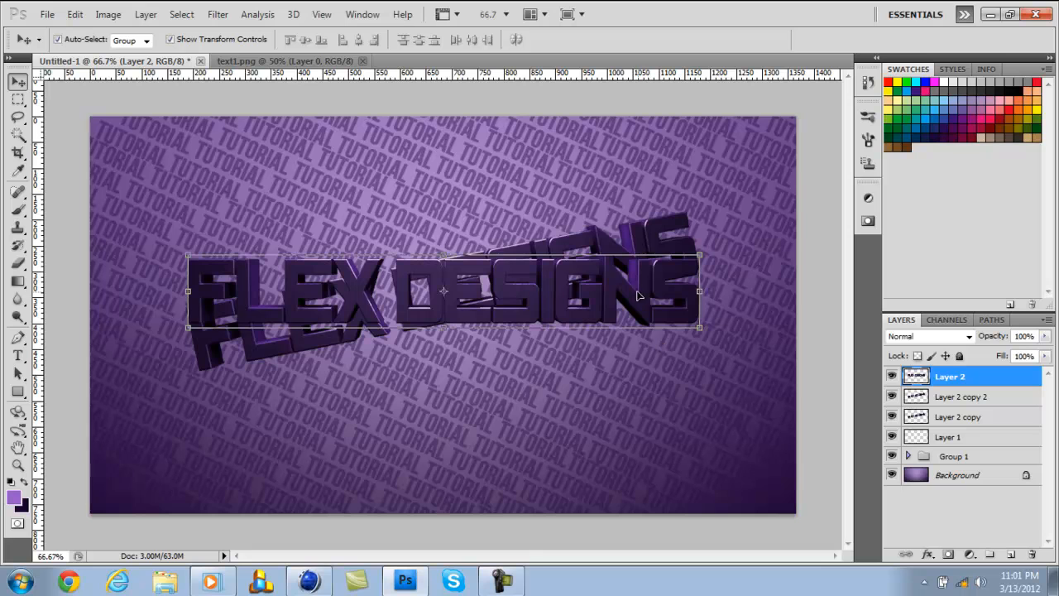
- Rotate Layer 2 copy 2 by 23.55°, reduce its opacity to 54% and apply the transformation
{"action": "left_click", "coordinate": [963, 396]}
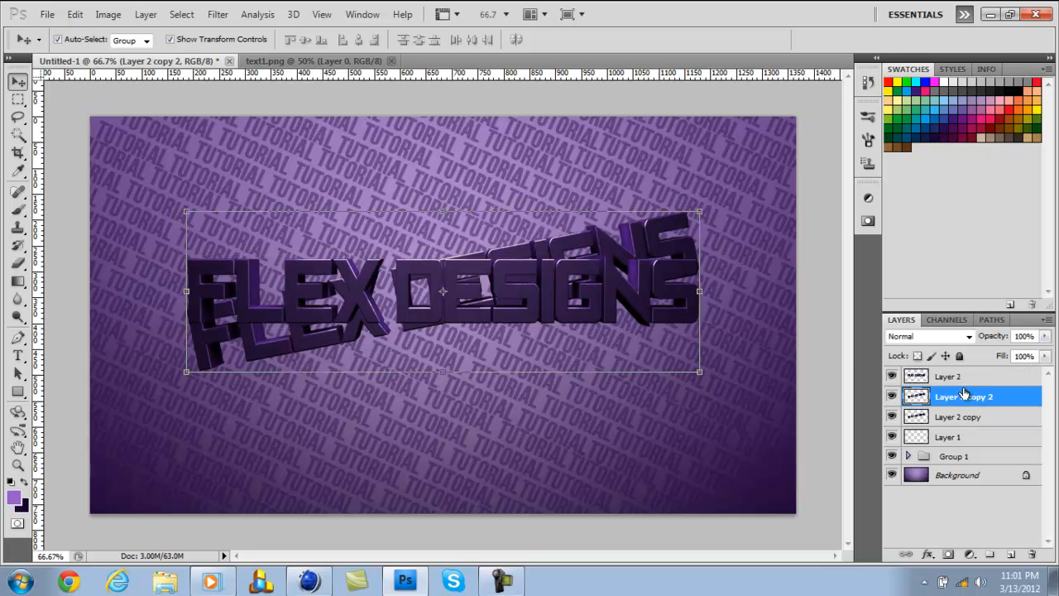
{"action": "left_click_drag", "start_coordinate": [702, 198], "coordinate": [742, 307]}
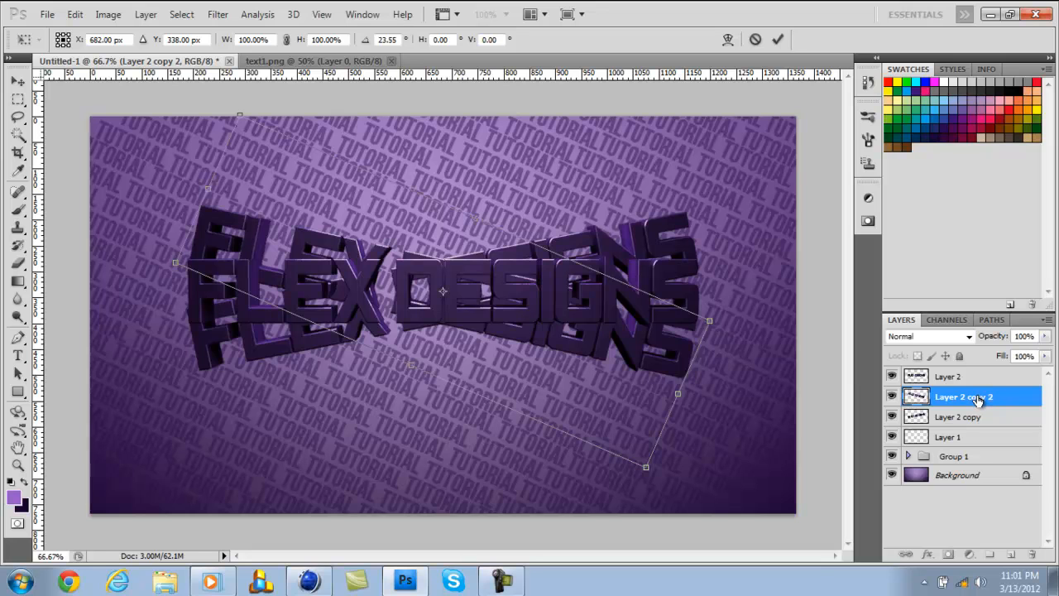
{"action": "mouse_move", "coordinate": [976, 339]}
{"action": "left_mouse_down"}
{"action": "mouse_move", "coordinate": [943, 341]}
{"action": "mouse_move", "coordinate": [968, 341]}
{"action": "mouse_move", "coordinate": [959, 341]}
{"action": "left_mouse_up"}
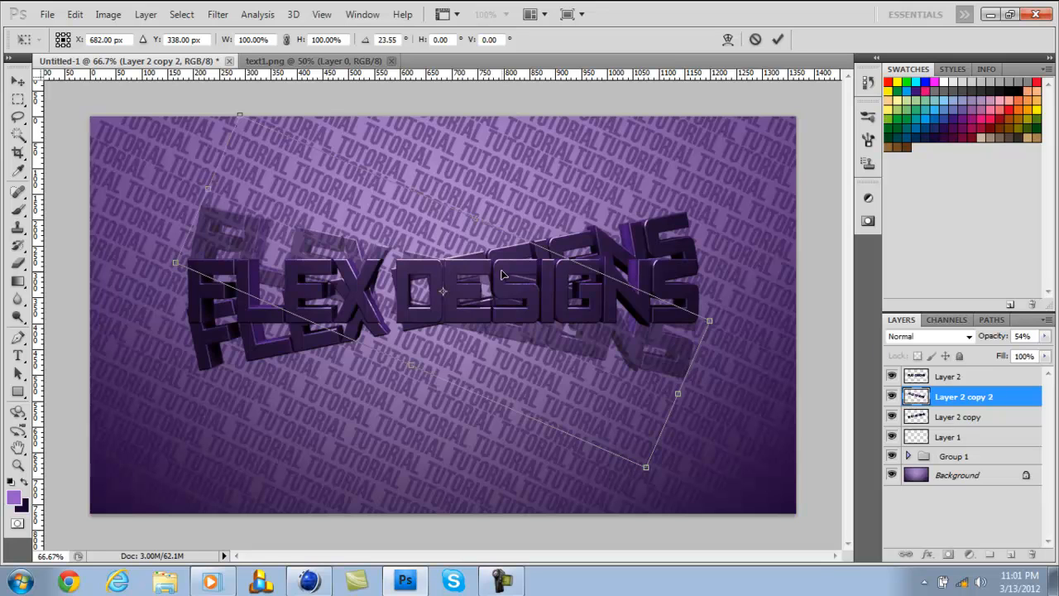
{"action": "left_click", "coordinate": [18, 81]}
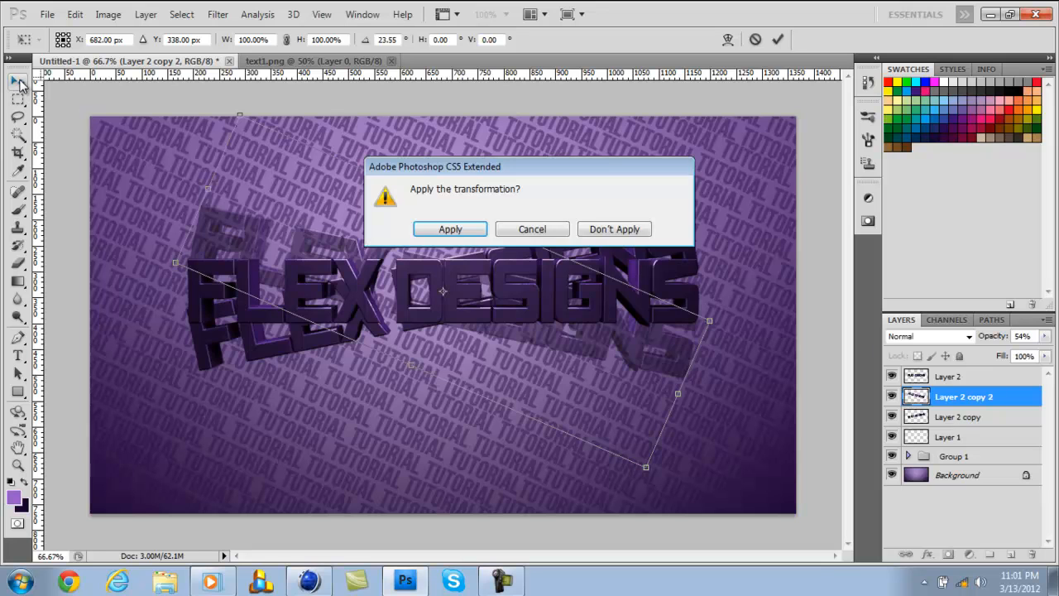
{"action": "left_click", "coordinate": [484, 233]}
- Set the opacity of Layer 2 copy to 54% and select Layer 2
{"action": "left_click", "coordinate": [957, 418]}
{"action": "left_click_drag", "start_coordinate": [999, 338], "coordinate": [965, 340]}
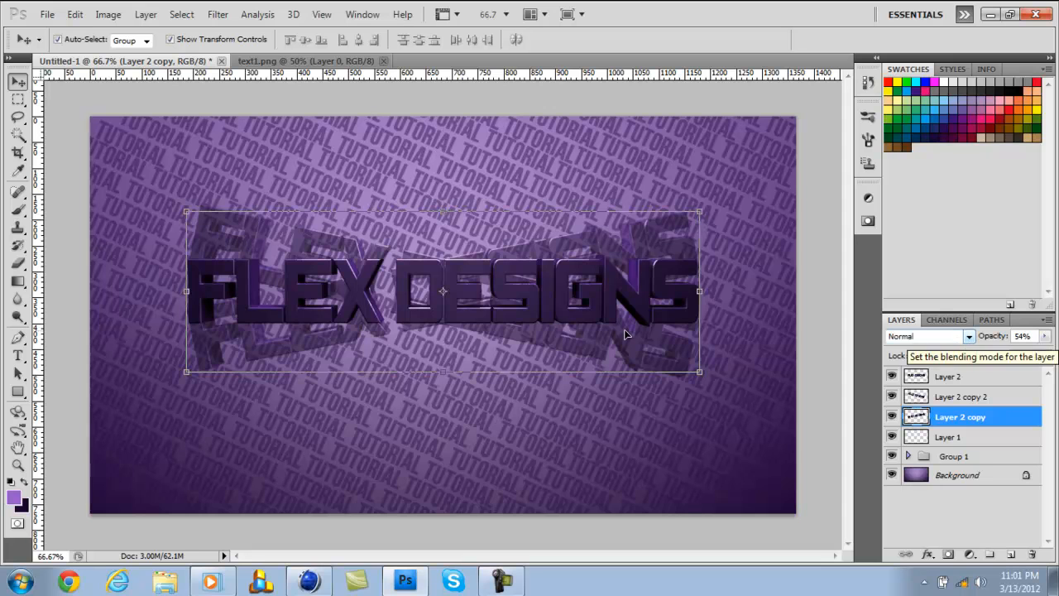
{"action": "left_click", "coordinate": [956, 377]}
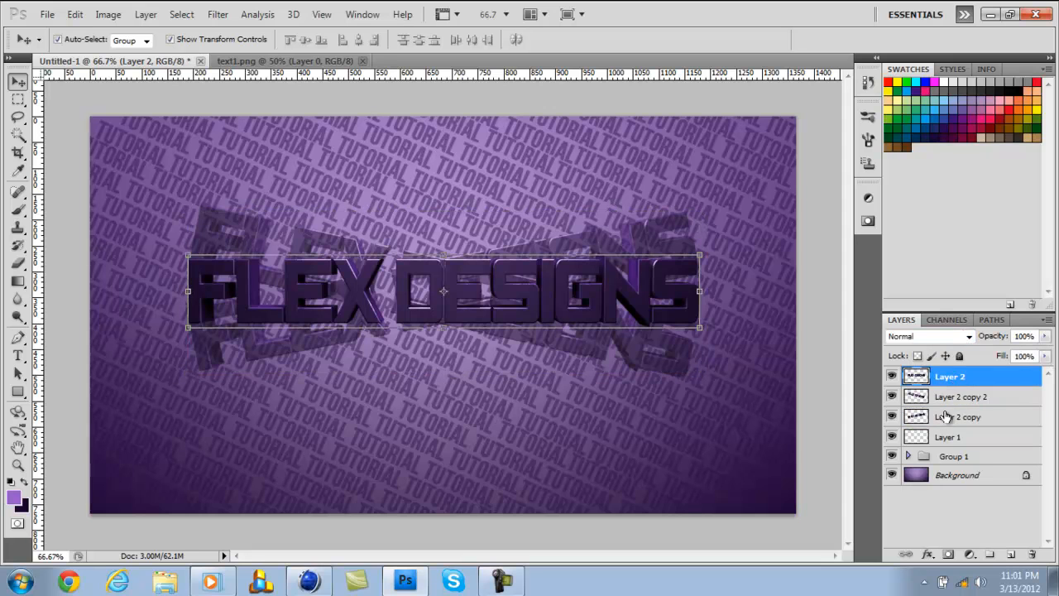
- Select the Background layer, view the finished FGFLEX wallpaper on the desktop for reference, and return to Photoshop
{"action": "left_click", "coordinate": [962, 477]}
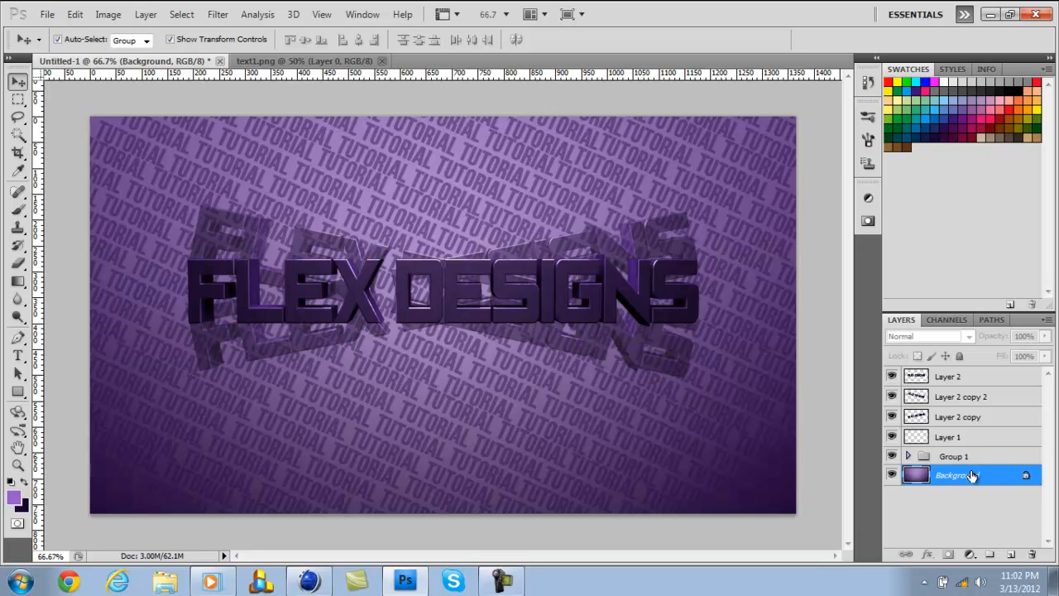
{"action": "left_click", "coordinate": [511, 583]}
{"action": "left_click", "coordinate": [990, 14]}
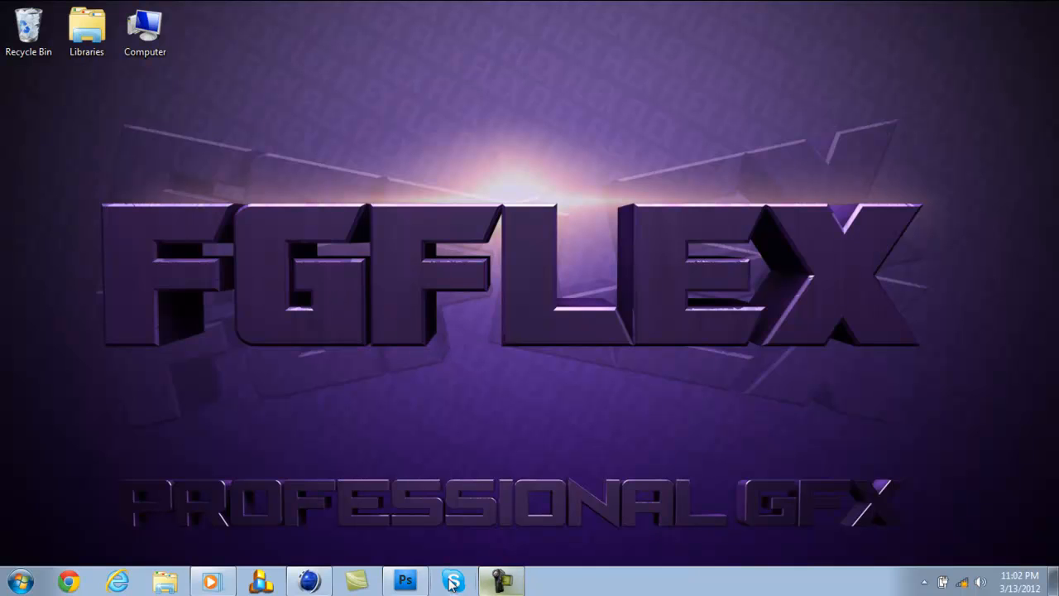
{"action": "left_click", "coordinate": [403, 582]}
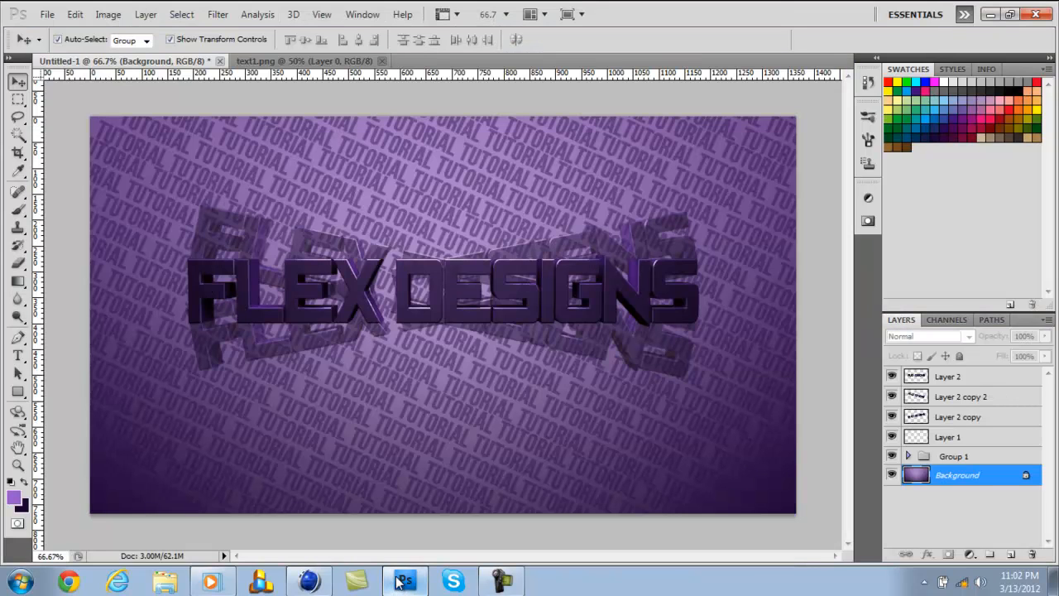